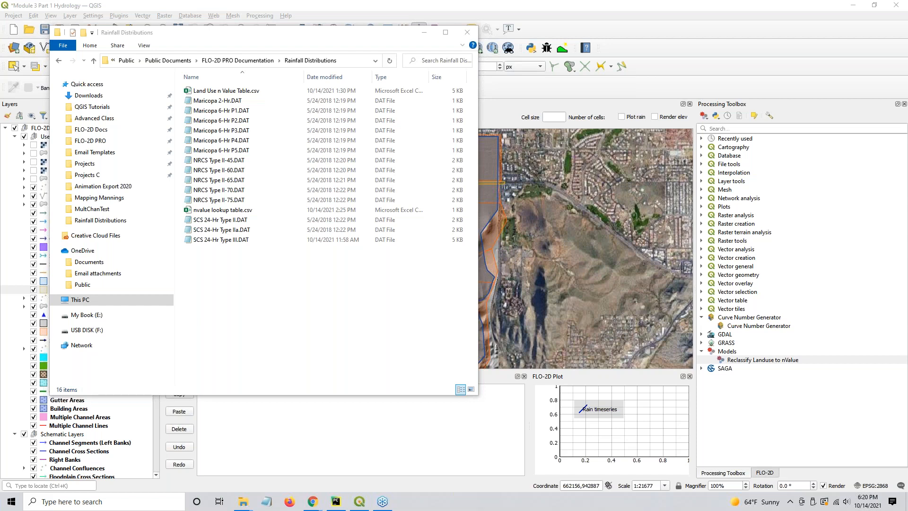
Open the SCS 24-Hr Type III.DAT rainfall distribution file and move its text window clear of the file list.
click(326, 320)
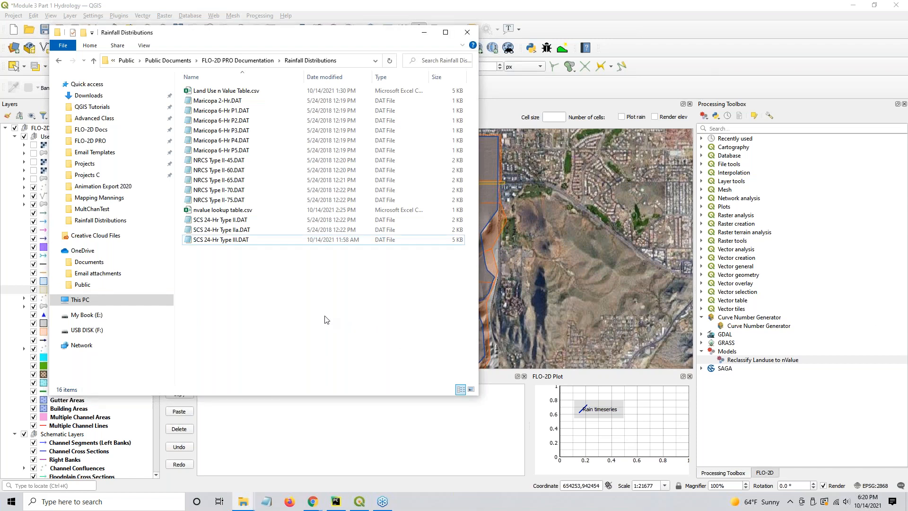
double_click(233, 240)
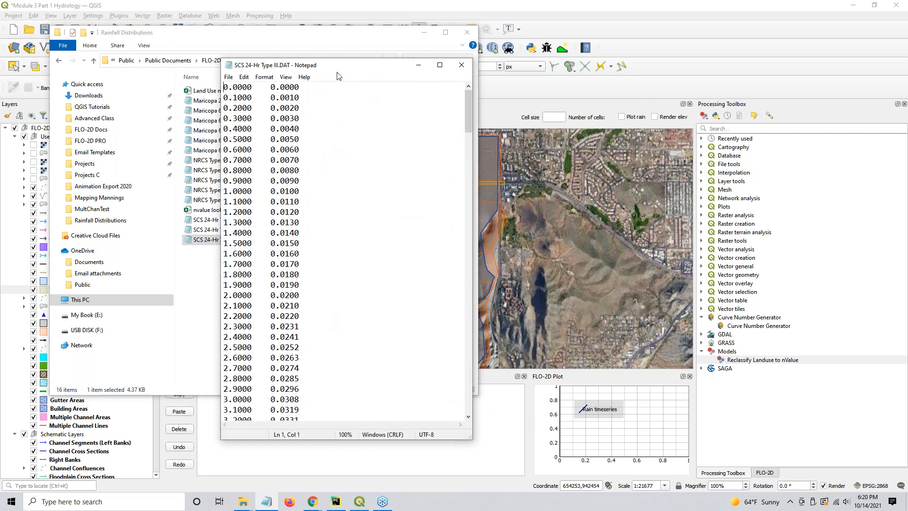
drag(372, 76, 427, 63)
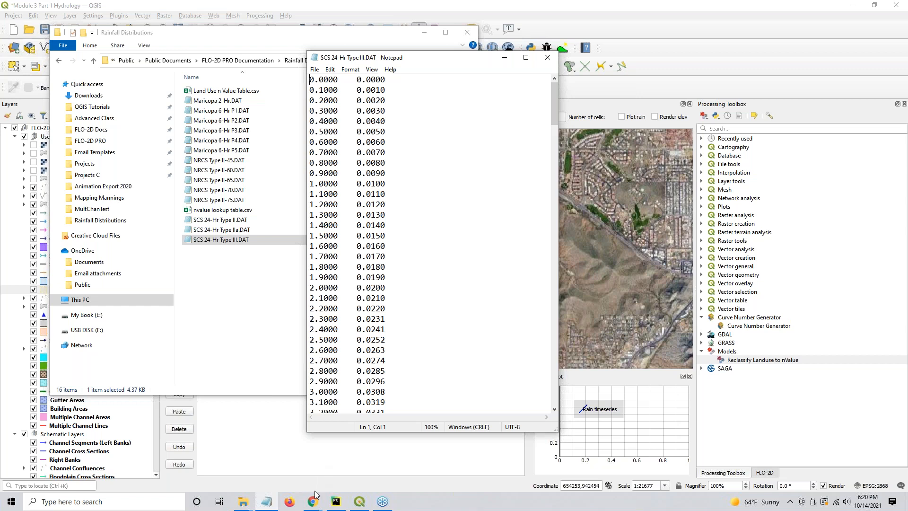
Switch to Chrome to view the search results for the SCS Type III rainfall distribution curve, and return to the data file.
mouse_move(313, 501)
click(281, 482)
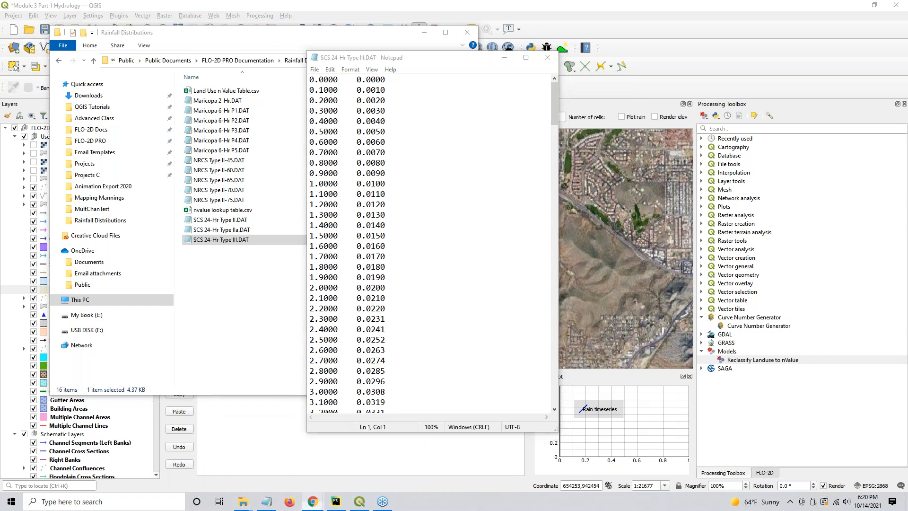
click(148, 136)
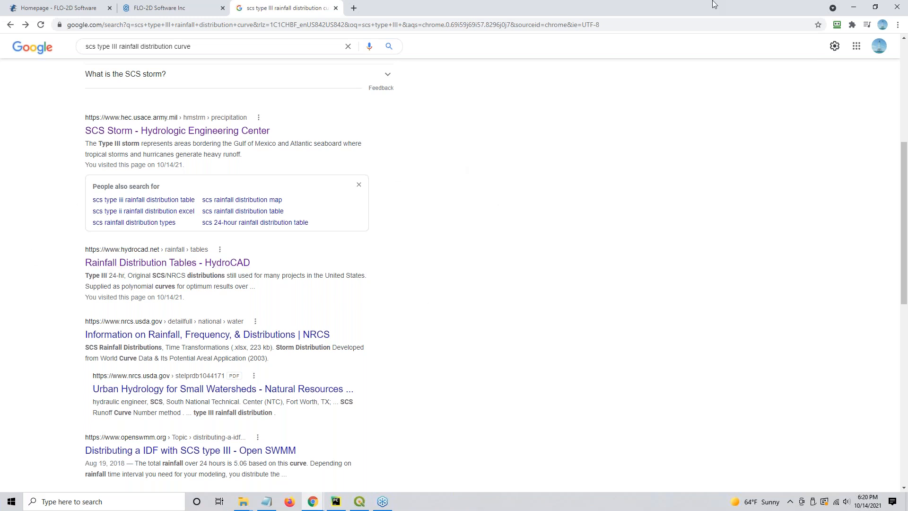
click(854, 7)
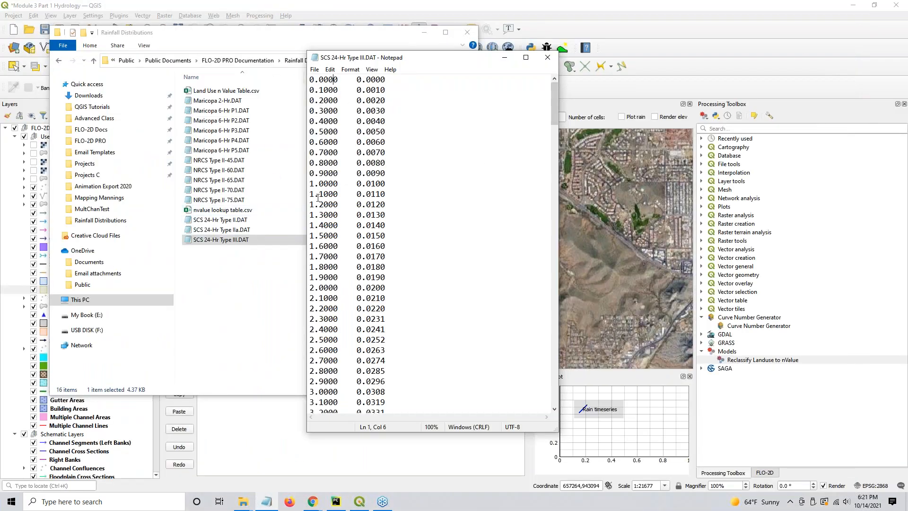
Examine the time and cumulative rainfall columns through the end of the SCS 24-Hr Type III file, and put the file and folder away.
mouse_move(343, 83)
mouse_down()
mouse_move(360, 81)
mouse_move(349, 86)
mouse_up()
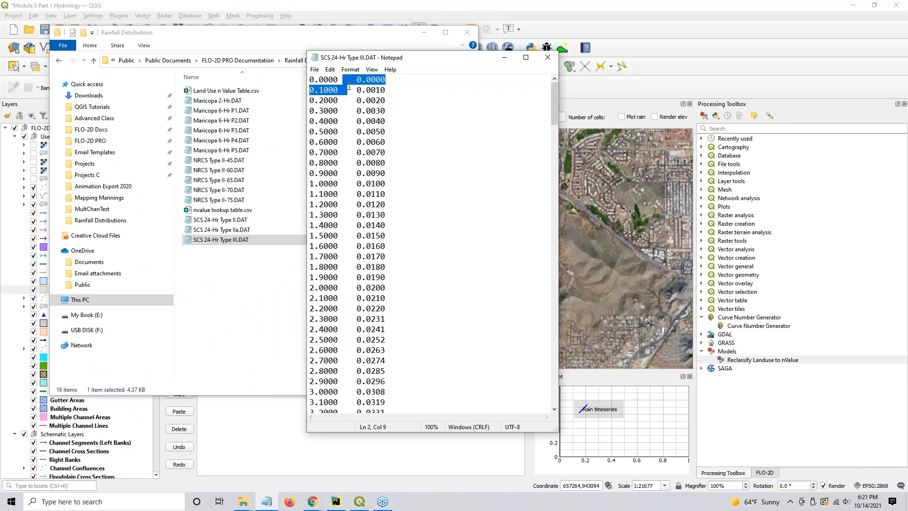
click(385, 91)
scroll(414, 236, down, 14)
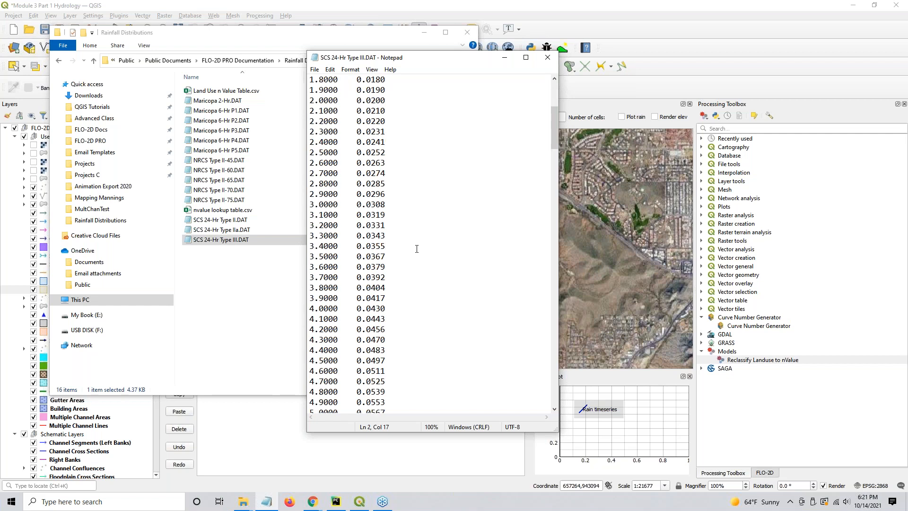
drag(555, 155, 519, 403)
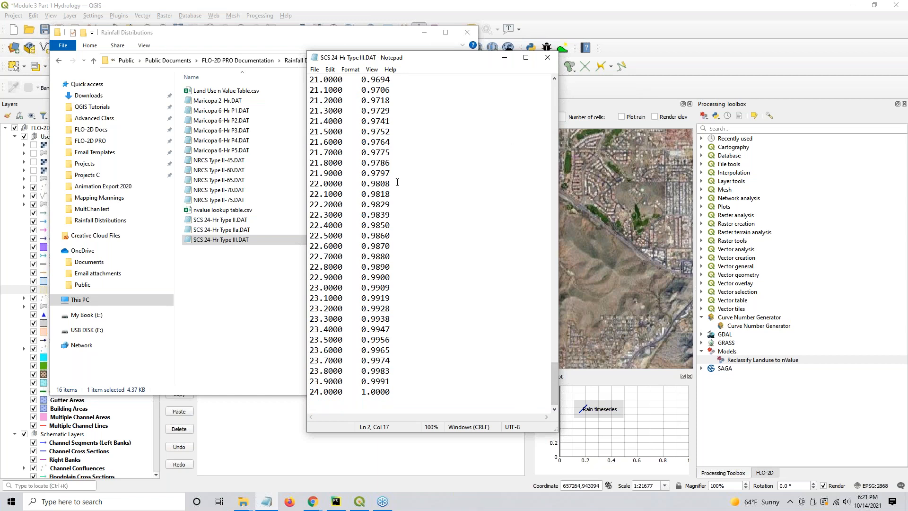
click(547, 58)
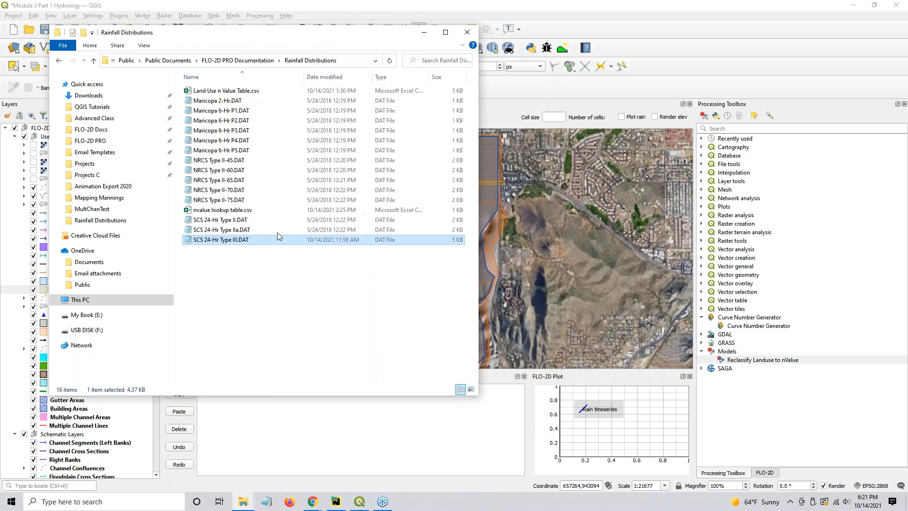
click(244, 240)
click(424, 33)
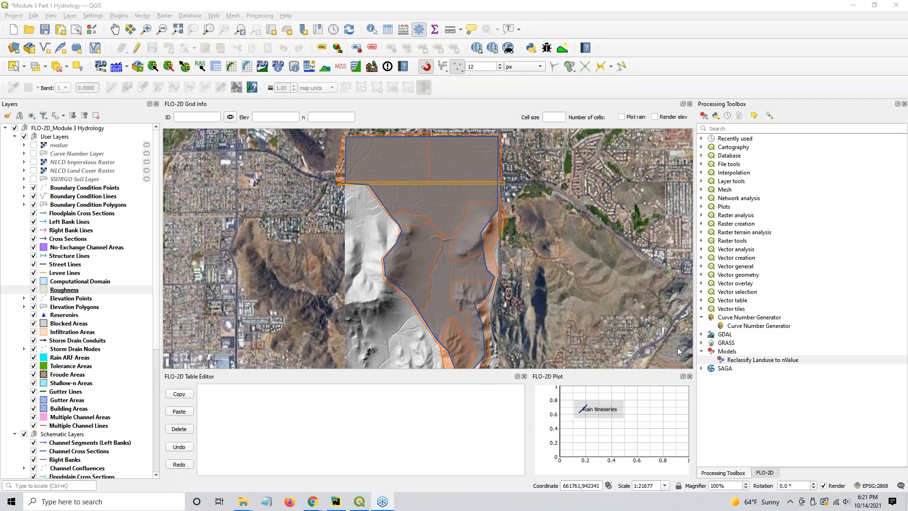
Set the total storm rainfall to 3 in the FLO-2D Rain Editor.
click(762, 475)
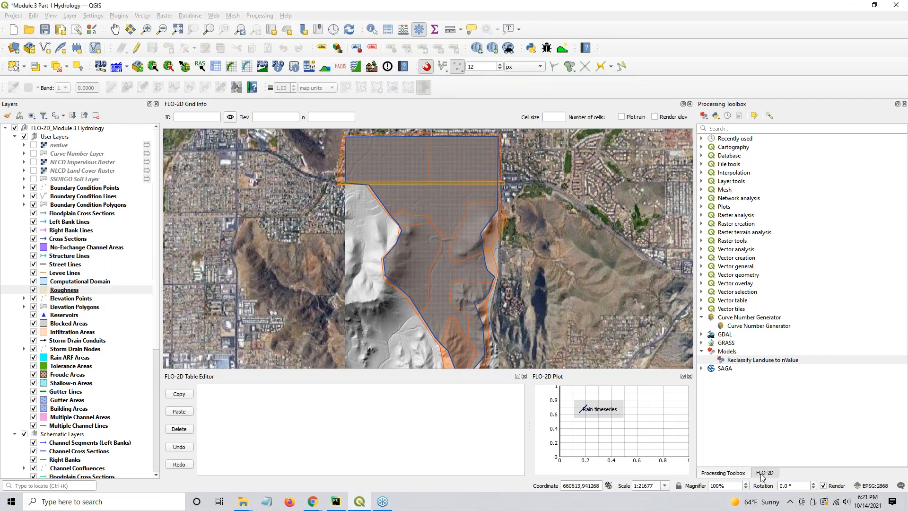
click(763, 474)
click(706, 118)
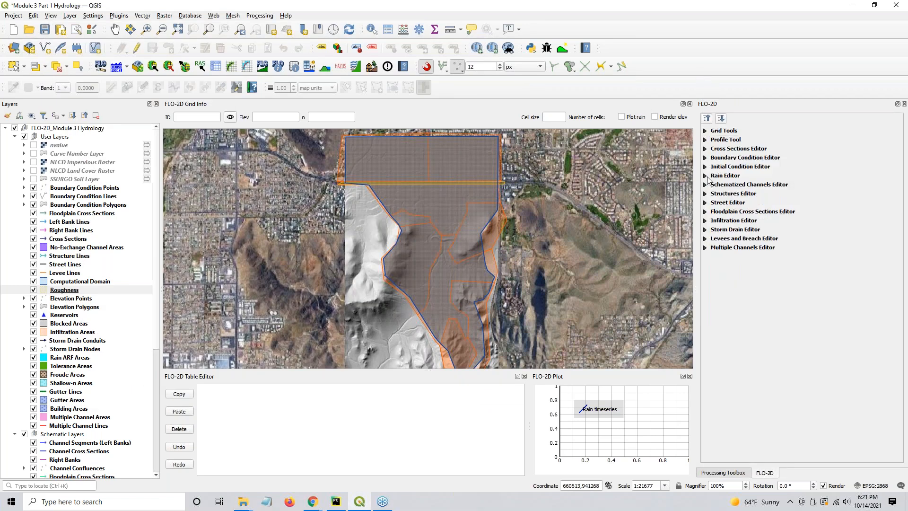
click(706, 176)
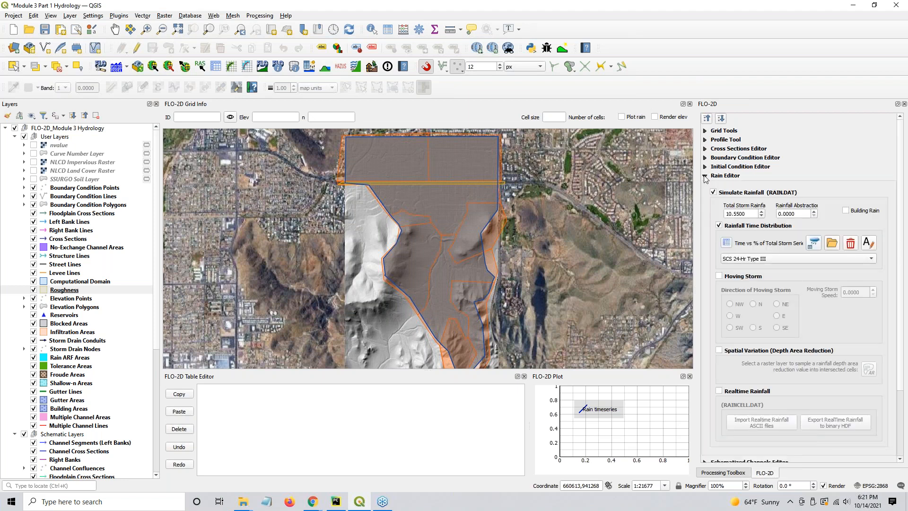
double_click(733, 214)
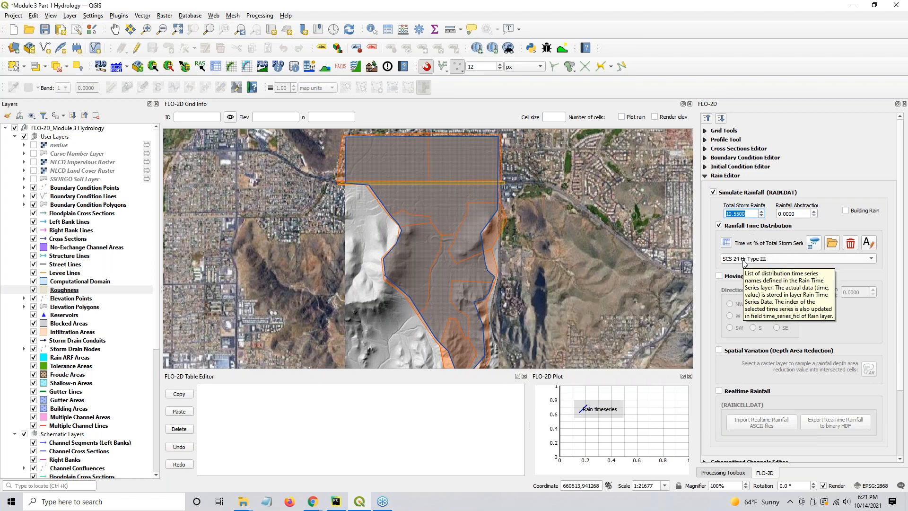
click(754, 214)
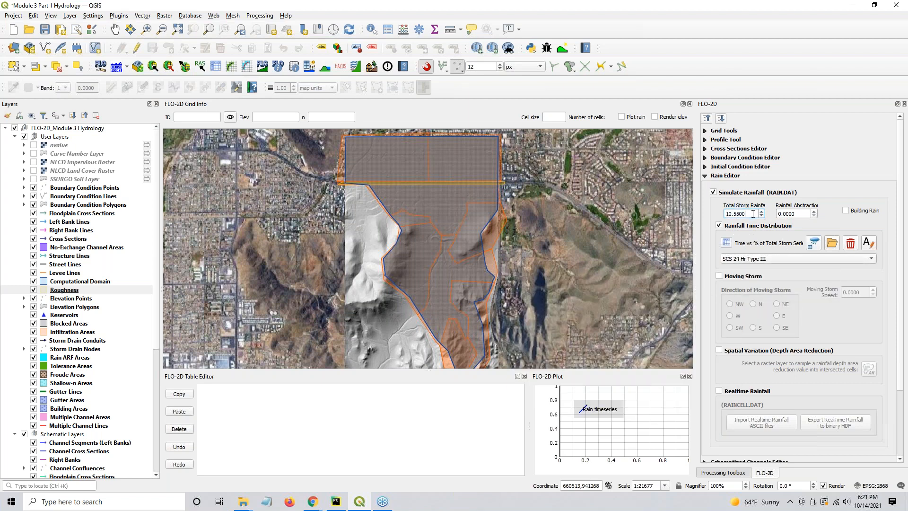
drag(753, 214, 724, 212)
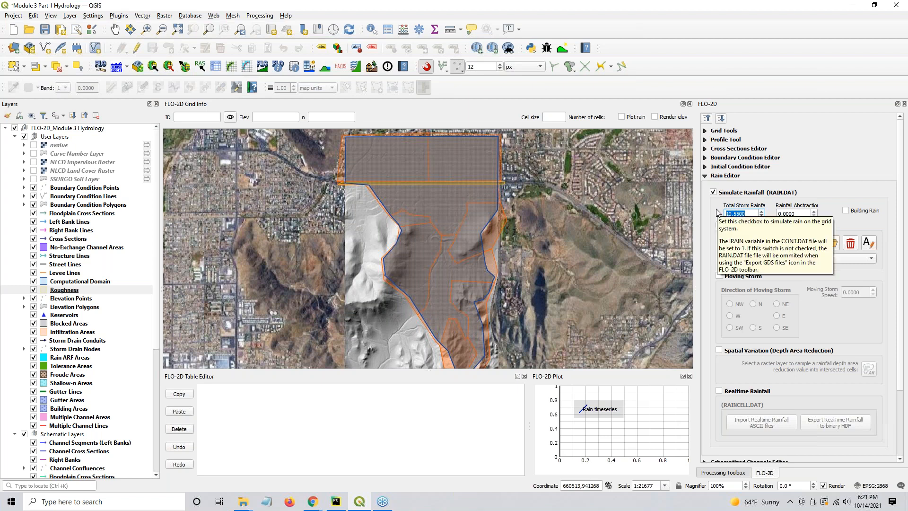
text(3)
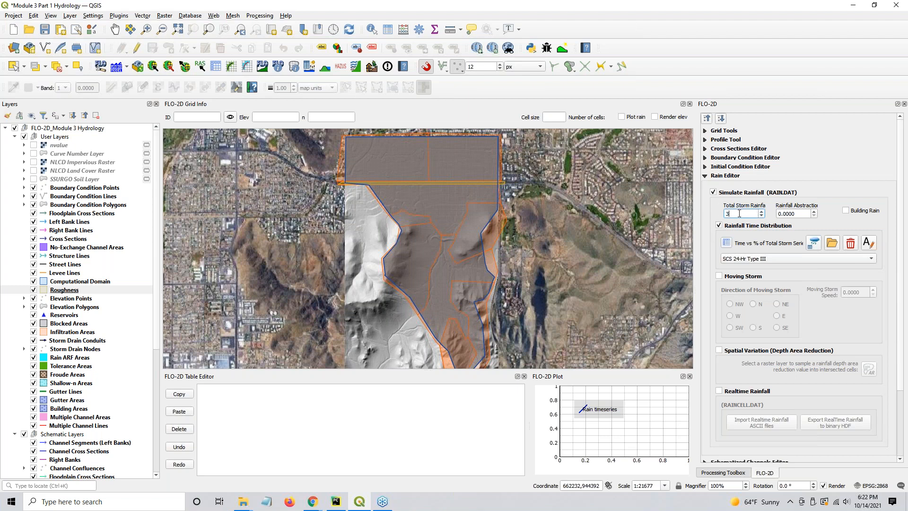
Import SCS 24-Hr Type III.DAT from the Rainfall Distributions folder as a predefined rainfall time series.
click(834, 246)
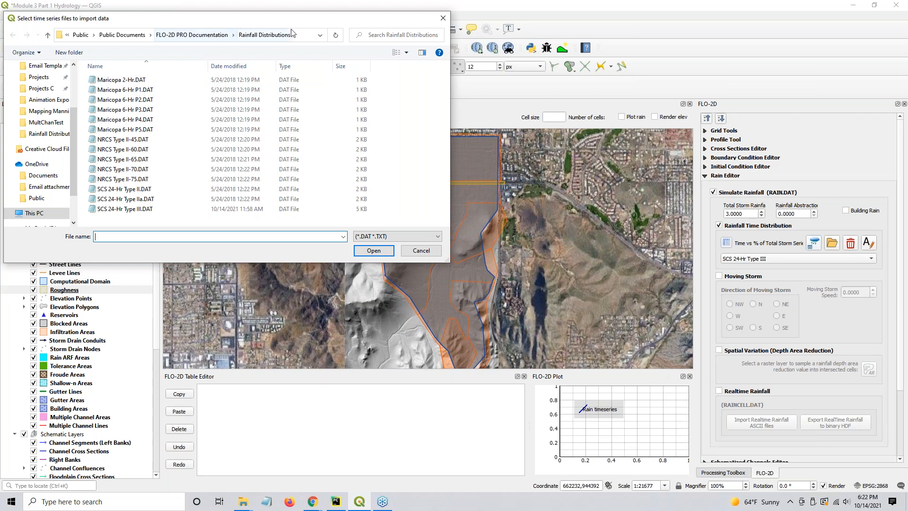
click(117, 211)
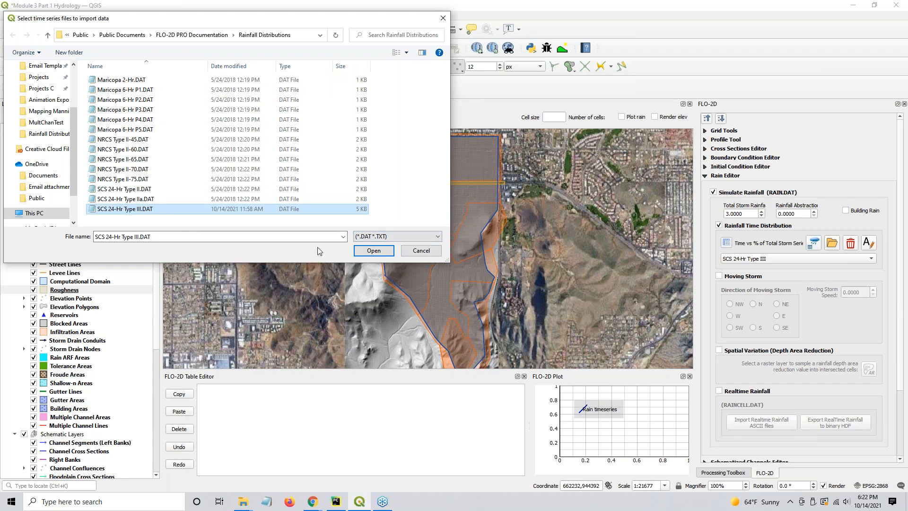
click(373, 251)
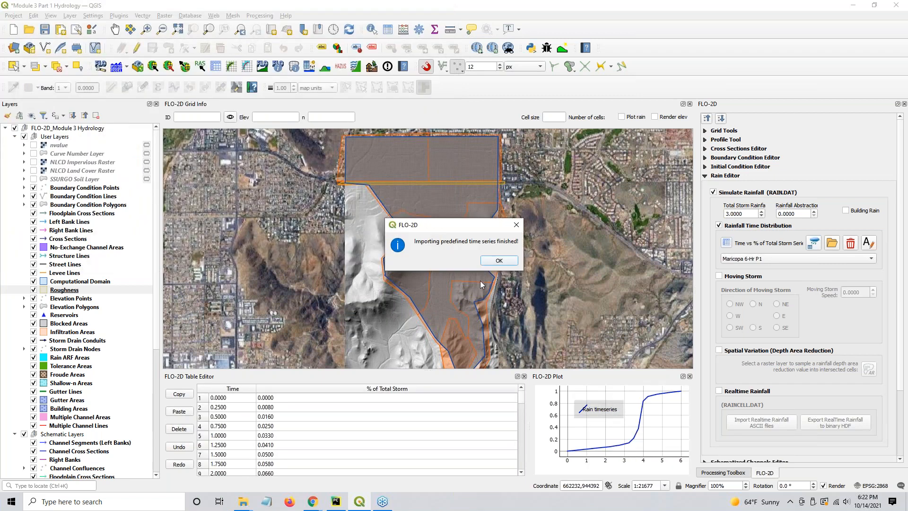
click(501, 262)
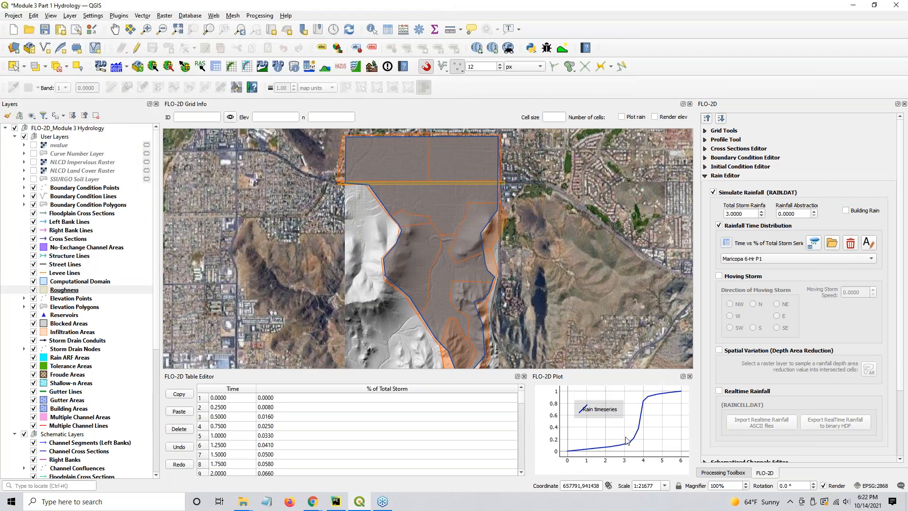
Assign the SCS 24-Hr Type III time series as the rainfall time distribution and collapse the Rain Editor.
click(771, 259)
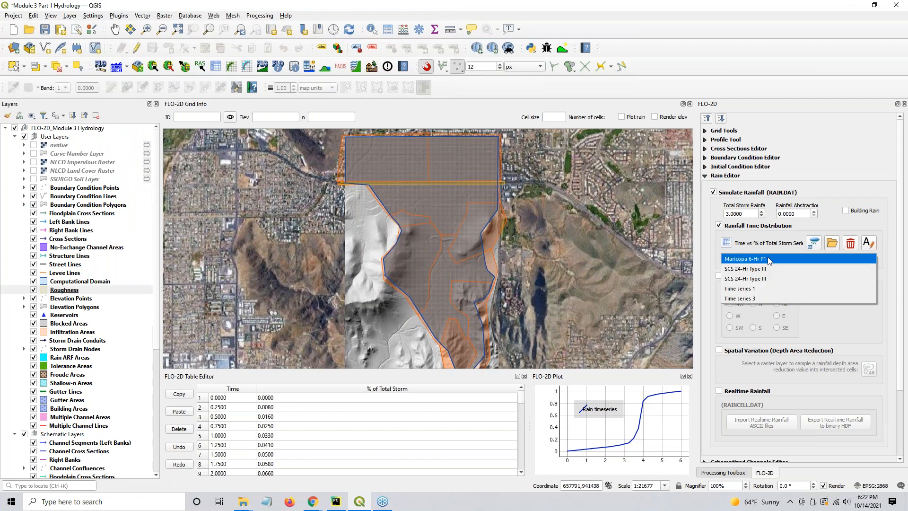
click(769, 269)
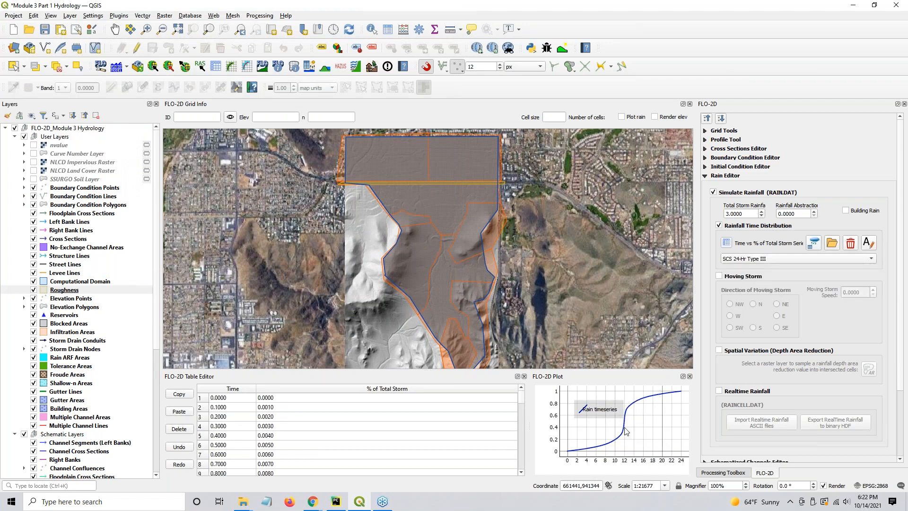
key(ctrl)
key(ctrl)
click(706, 176)
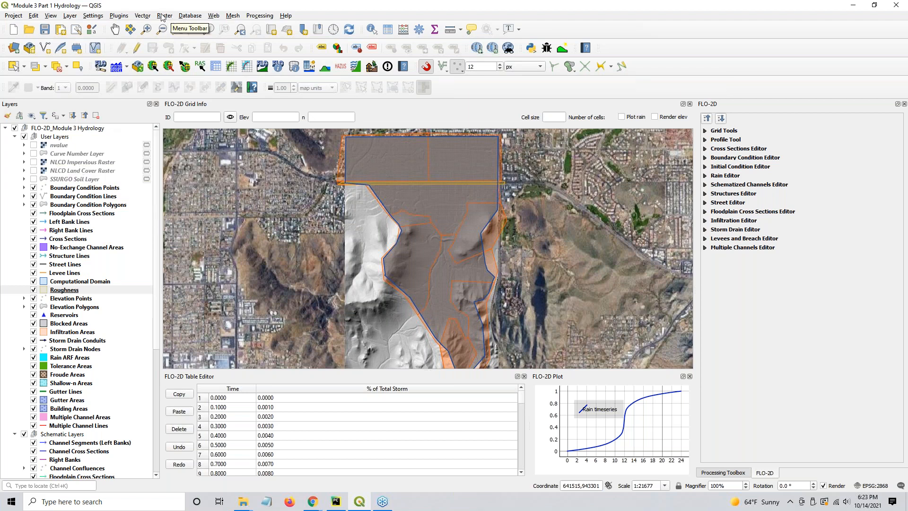
Search all QGIS plugins for "curve" and show the details of the Curve Number Generator plugin.
click(122, 16)
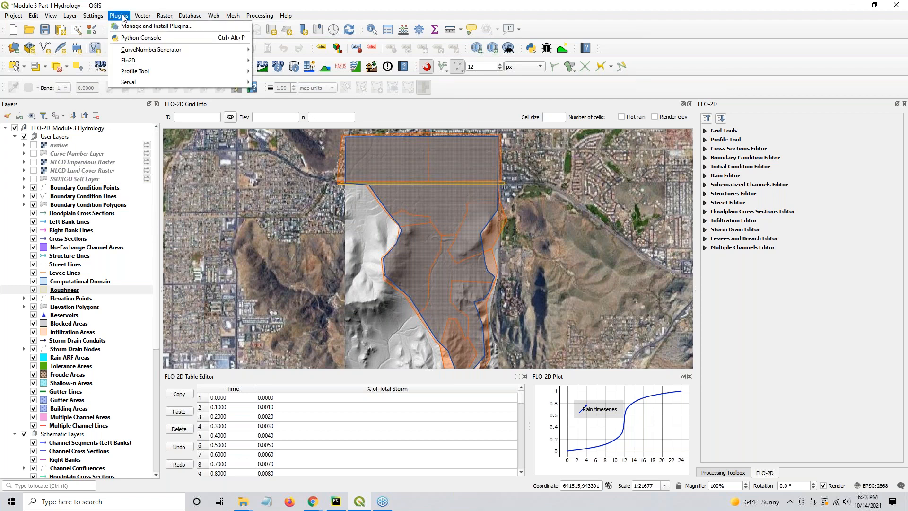
click(127, 26)
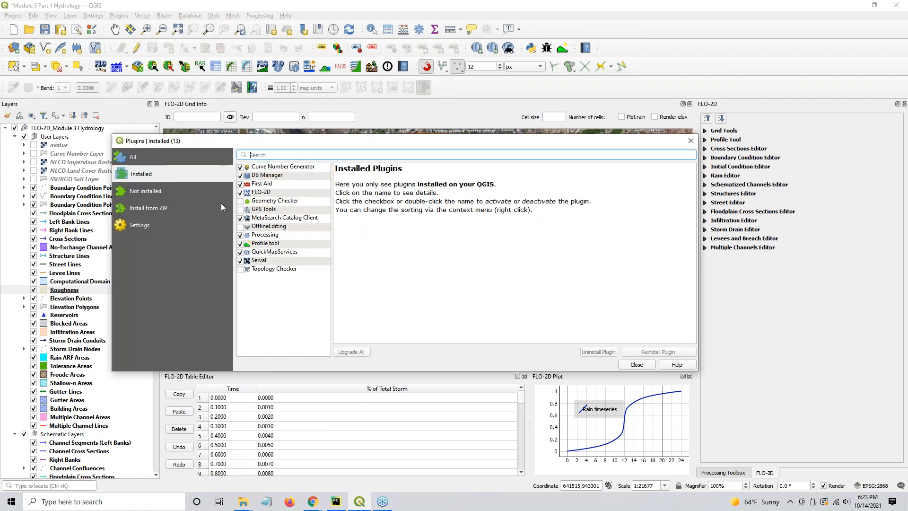
click(146, 164)
click(302, 157)
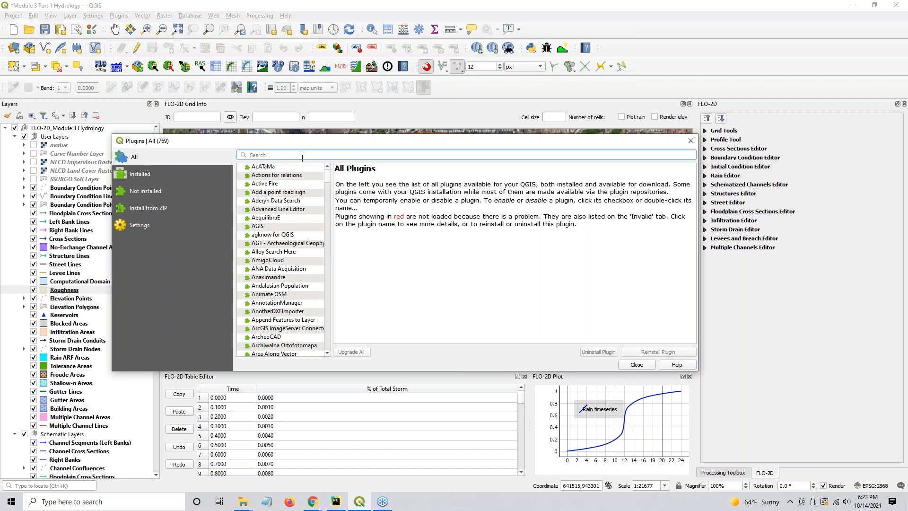
text(curve)
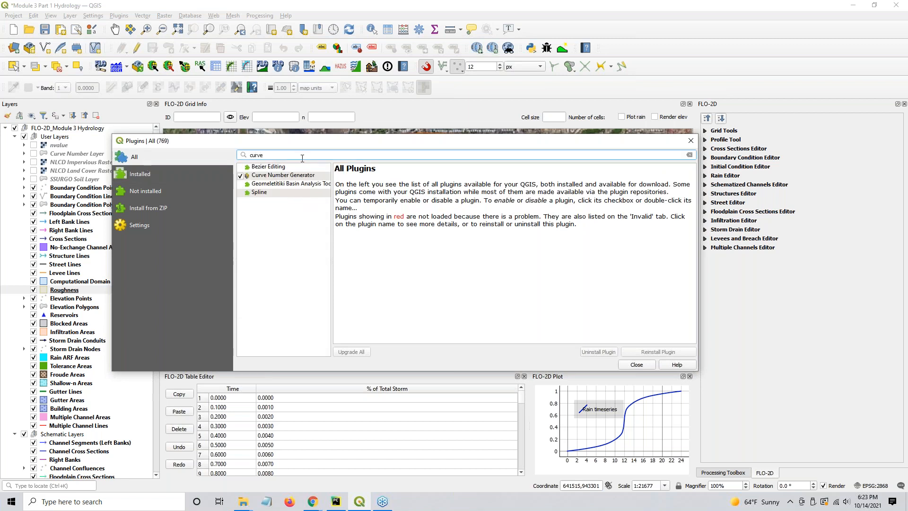
click(264, 176)
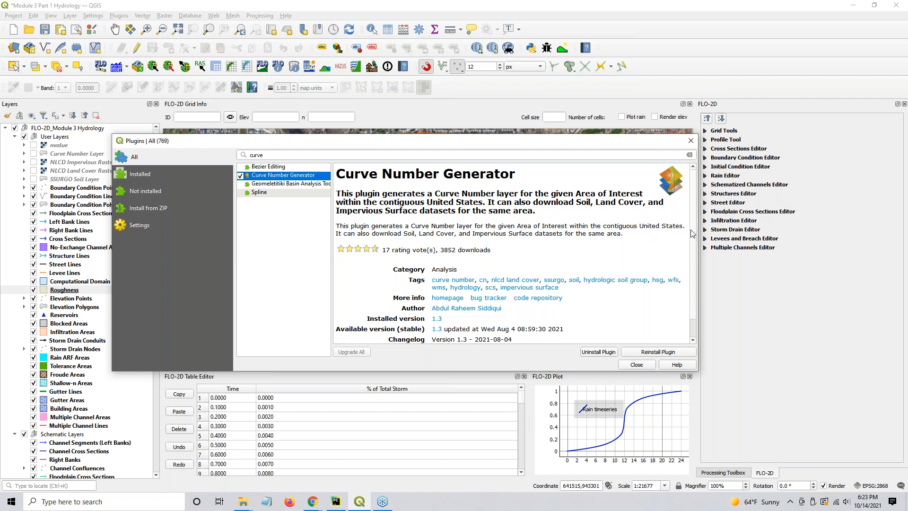
Review the Curve Number Generator's description, changelog, code repository and homepage links, and close the plugin manager.
scroll(695, 233, down, 1)
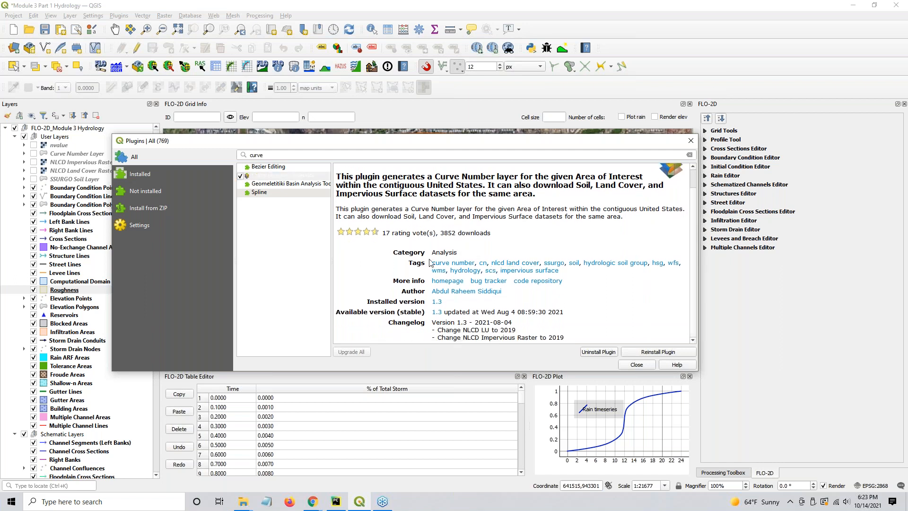
scroll(434, 247, up, 1)
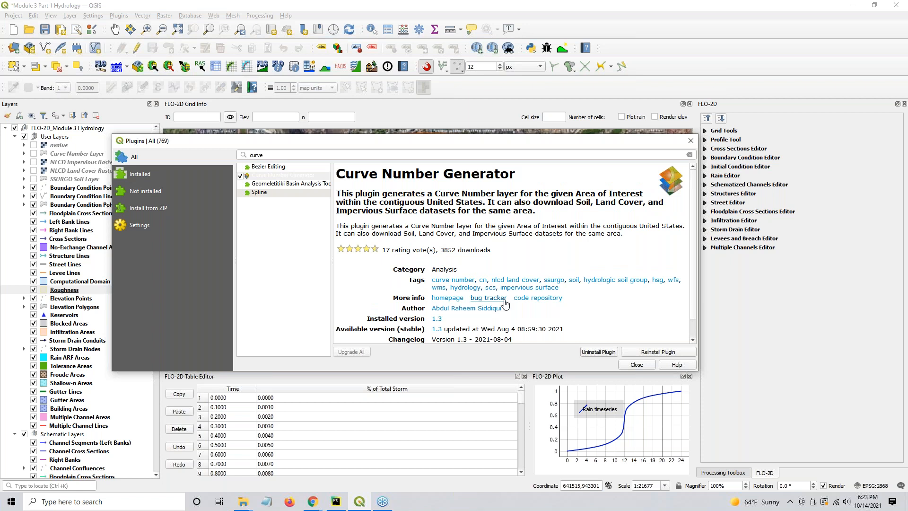
click(544, 300)
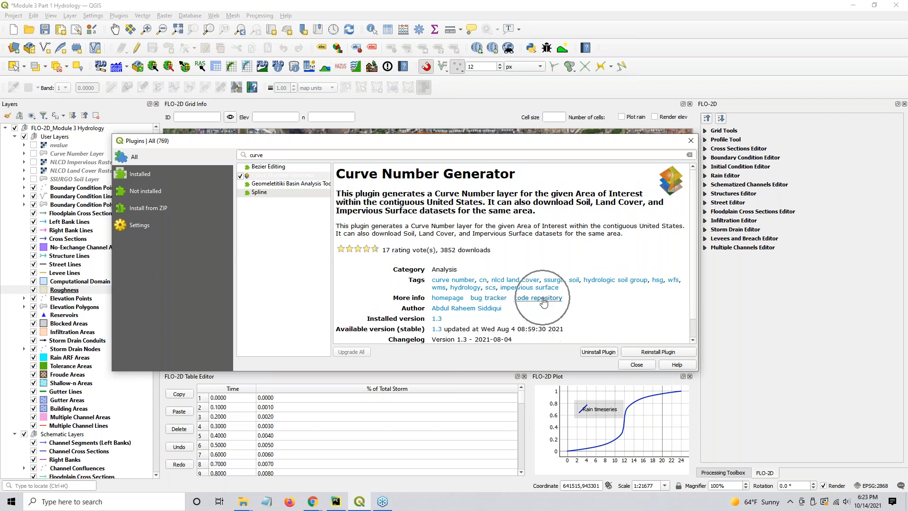
click(459, 299)
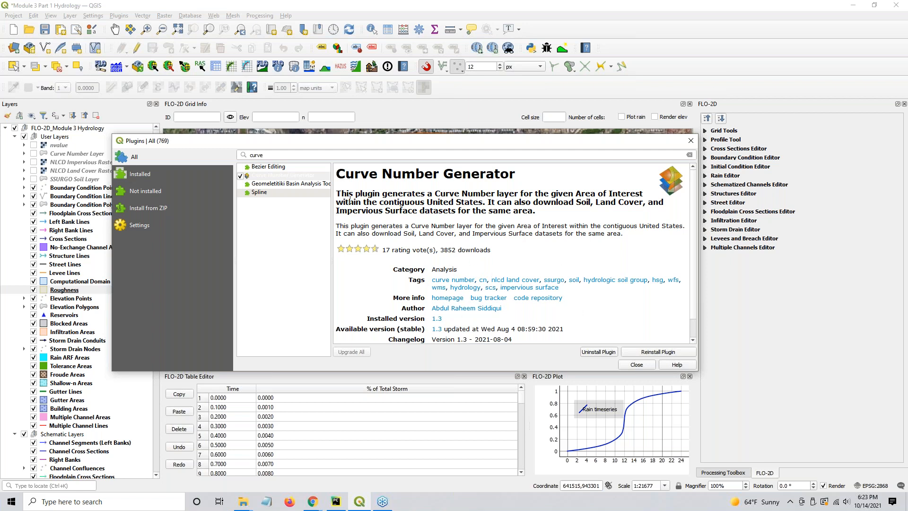
click(641, 366)
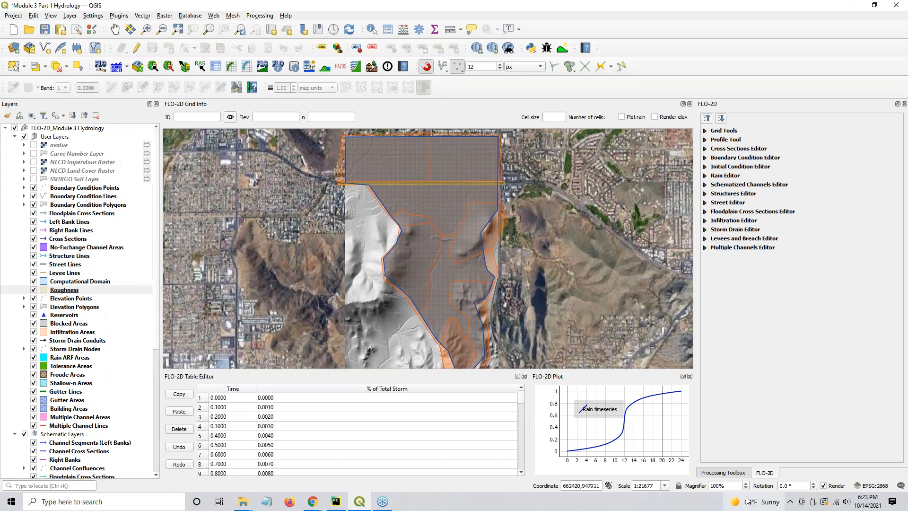
Open the Curve Number Generator algorithm from the processing tools and set its area boundary to the Grid layer.
click(723, 473)
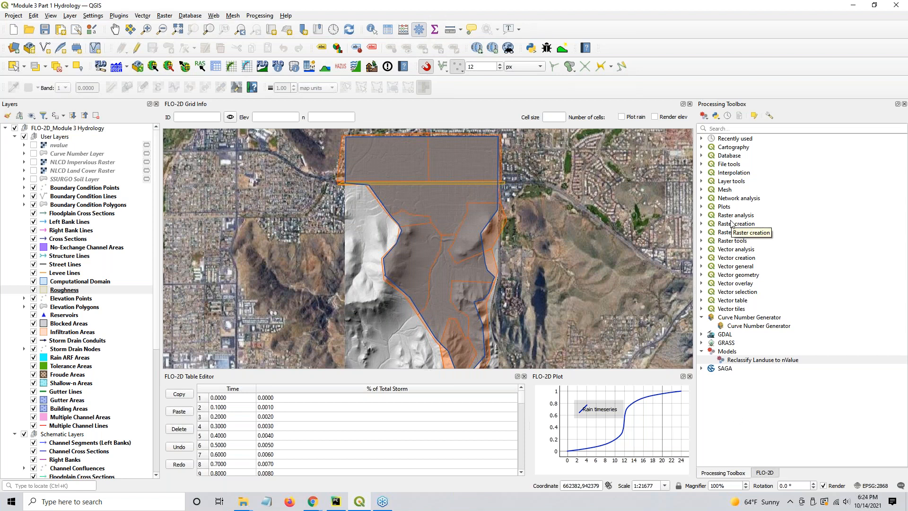
click(751, 328)
key(ctrl)
key(ctrl)
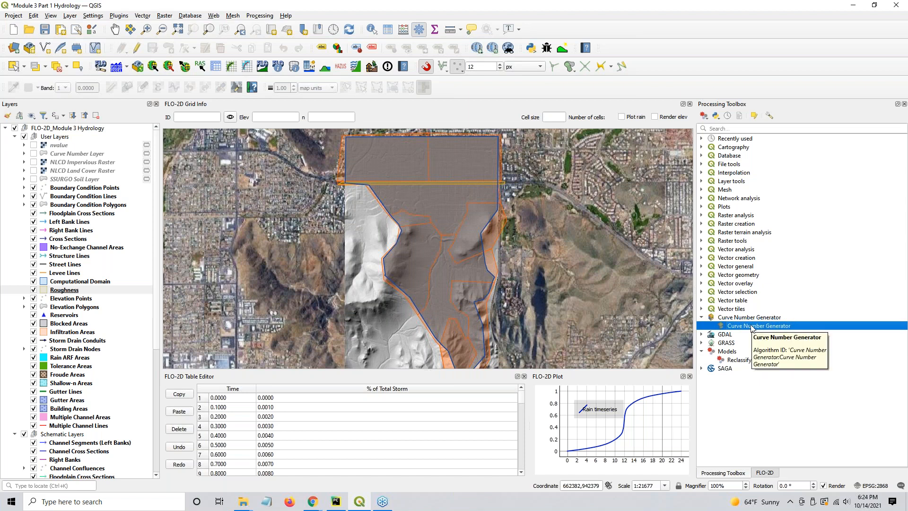
double_click(752, 326)
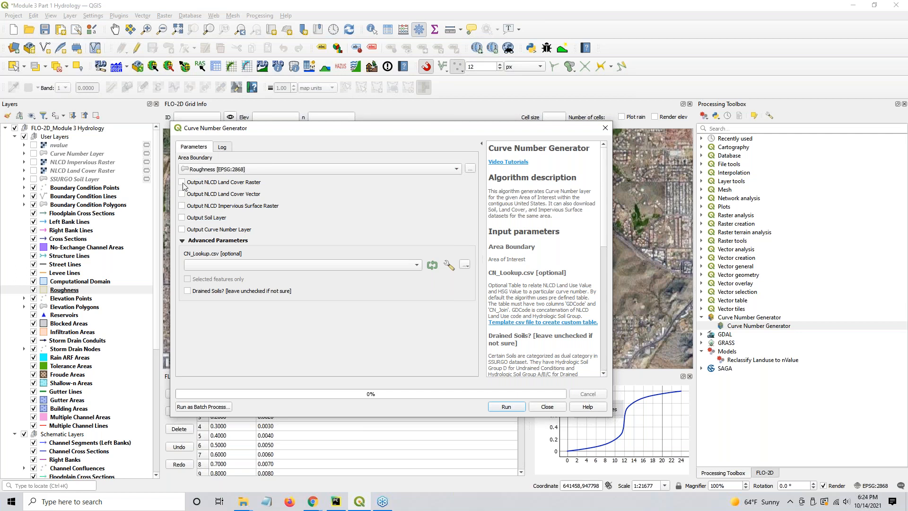
click(202, 170)
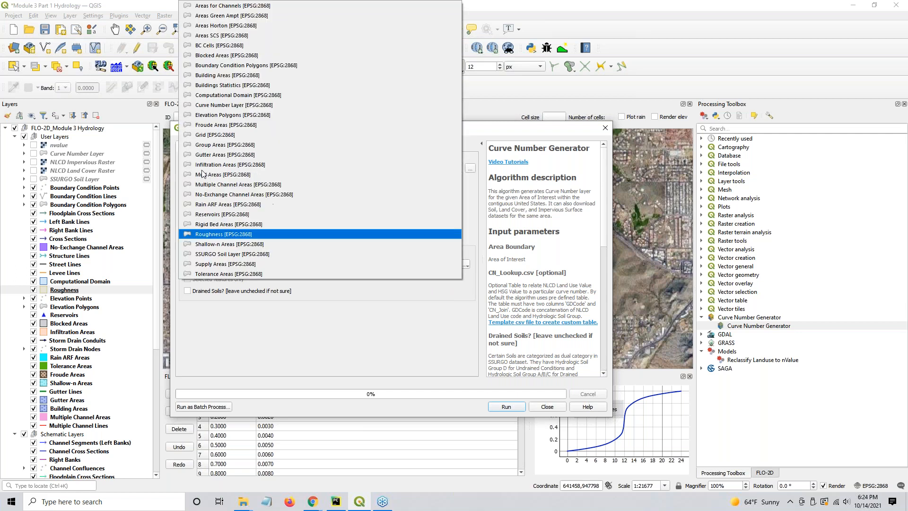
click(219, 136)
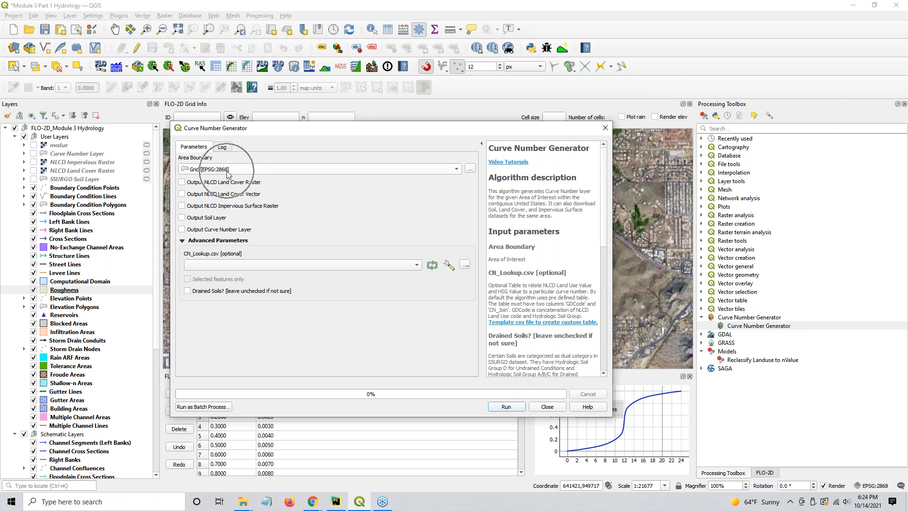
Enable the NLCD Land Cover Raster, NLCD Impervious Surface Raster, Soil Layer and Curve Number Layer outputs.
click(182, 207)
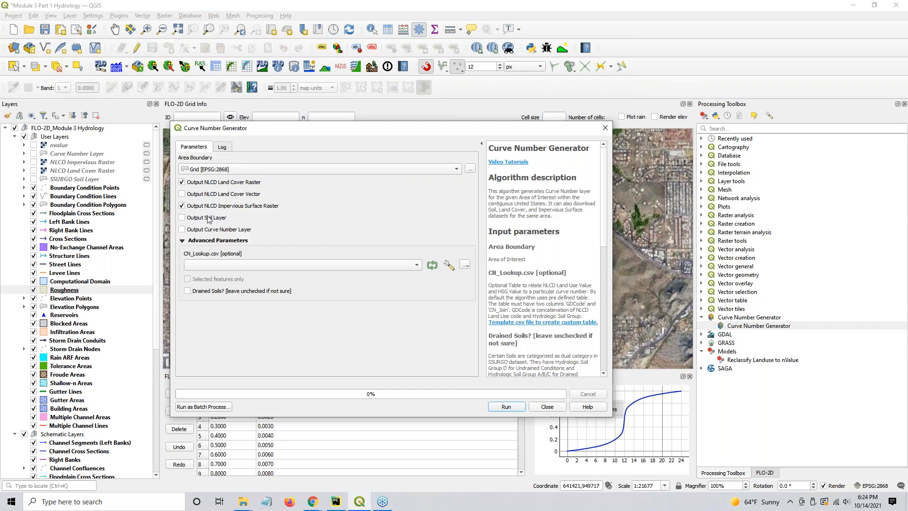
click(183, 218)
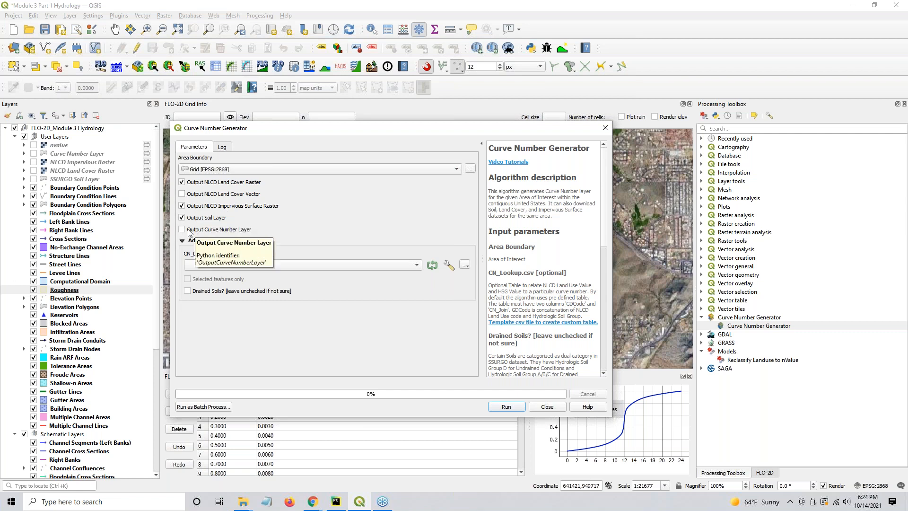
click(181, 230)
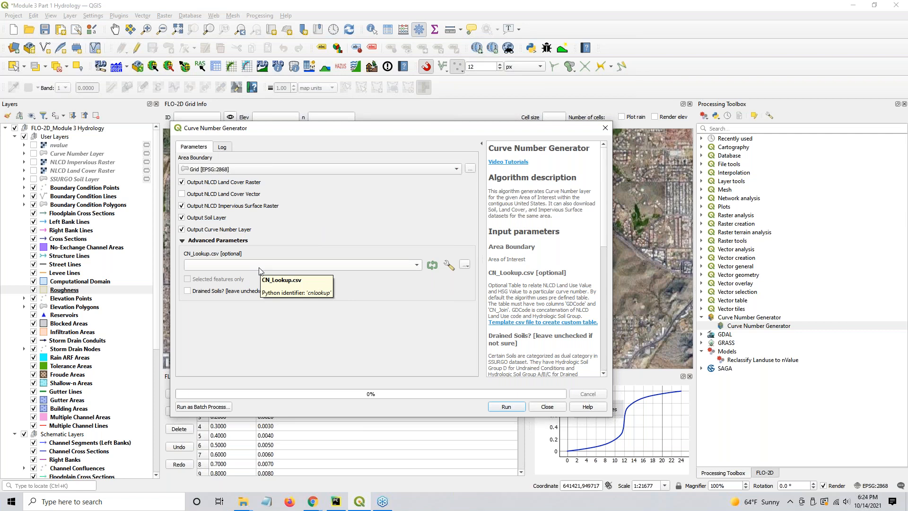
Look through the layers available for the optional CN_Lookup.csv parameter without choosing one.
click(406, 267)
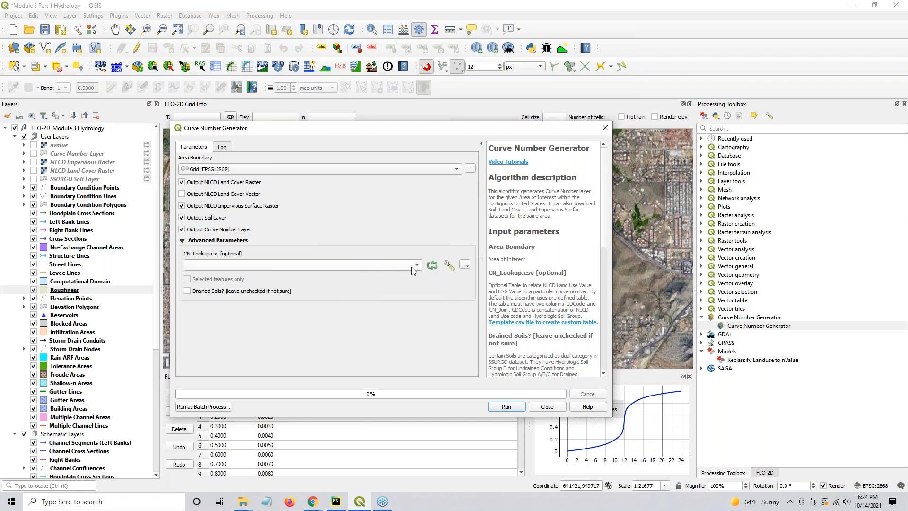
click(415, 266)
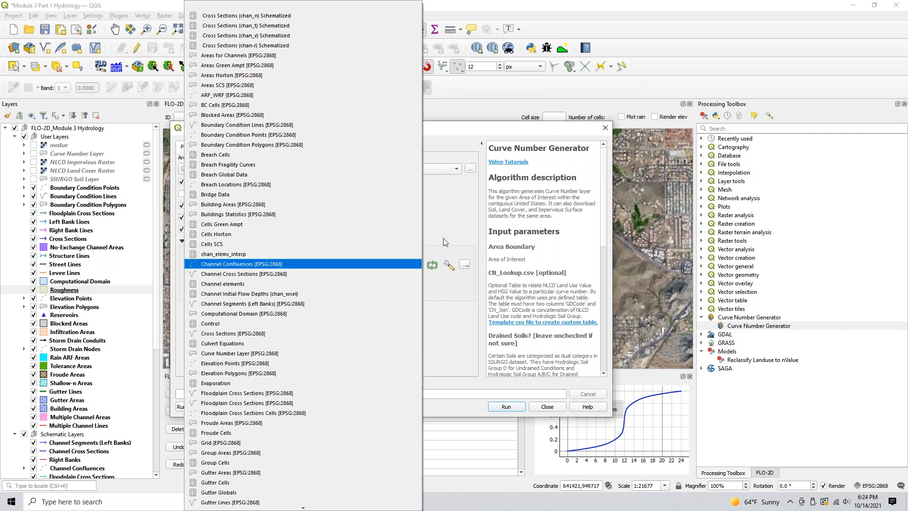
click(477, 208)
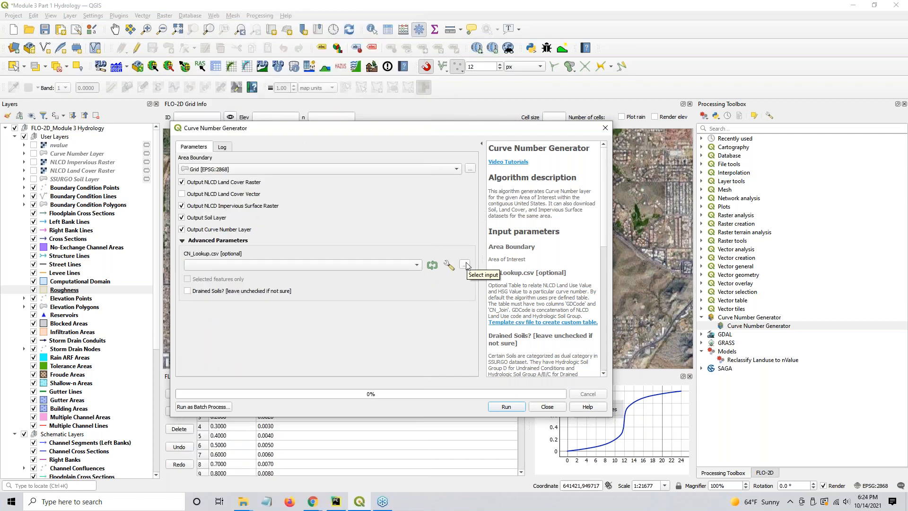
Switch to File Explorer and open the FLO-2D GPC folder under Users on the C: drive.
mouse_move(244, 505)
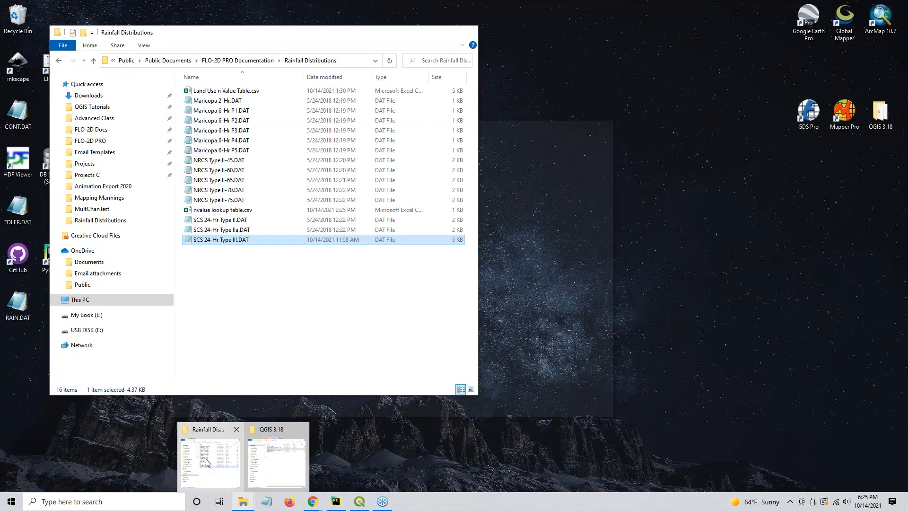
click(211, 461)
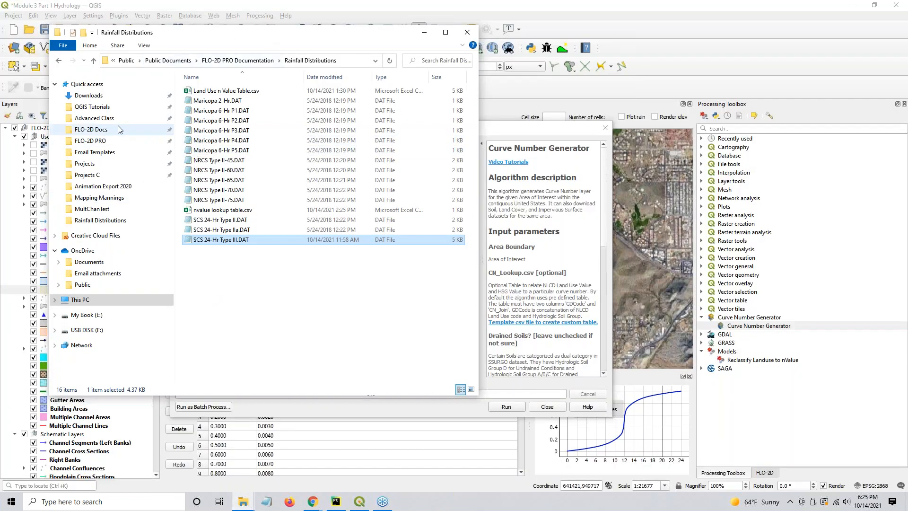
click(80, 301)
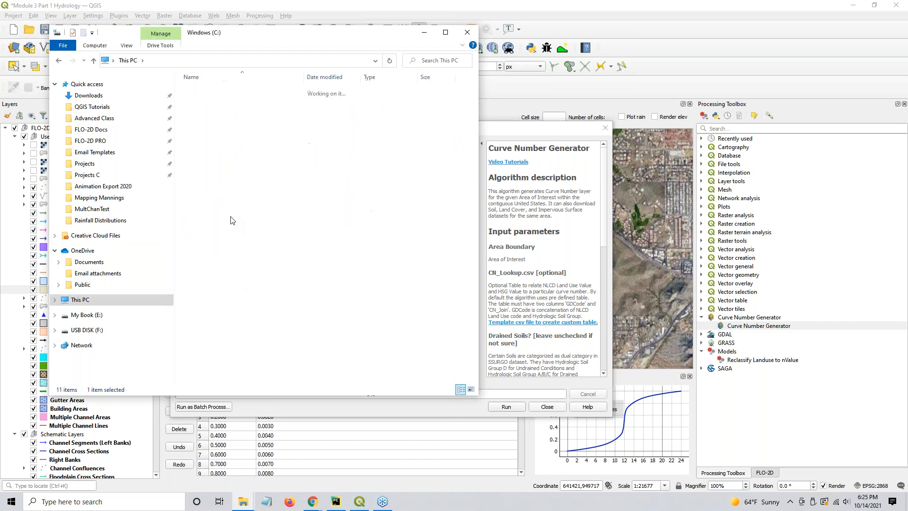
double_click(231, 220)
double_click(210, 290)
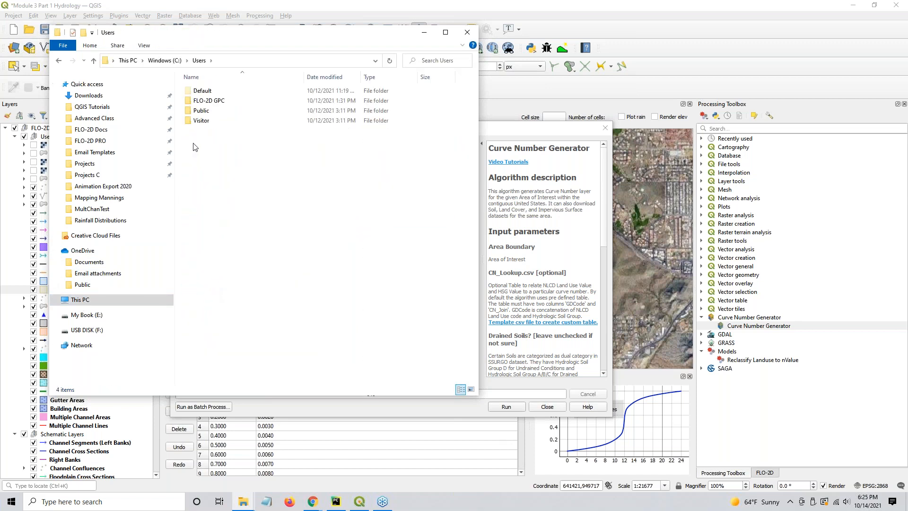
click(217, 102)
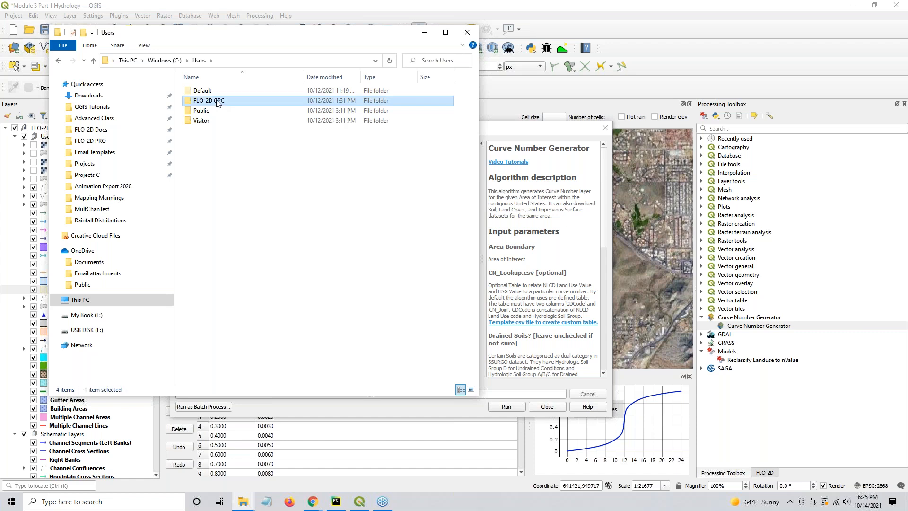
double_click(217, 102)
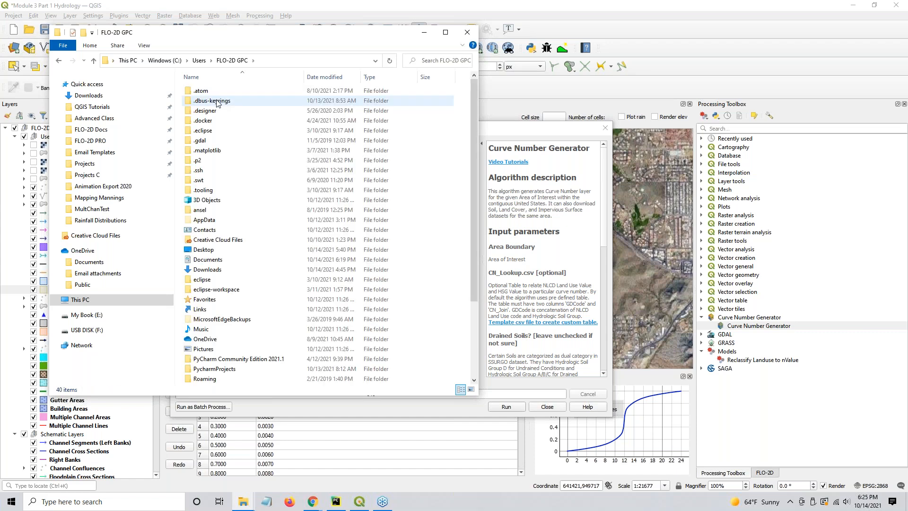
Check the hidden items display option and open the AppData\Roaming folder.
click(205, 223)
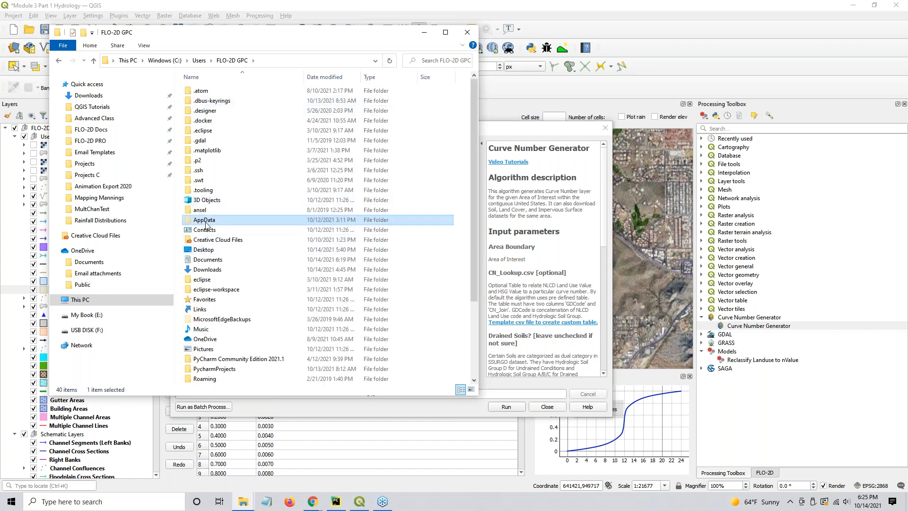
click(148, 45)
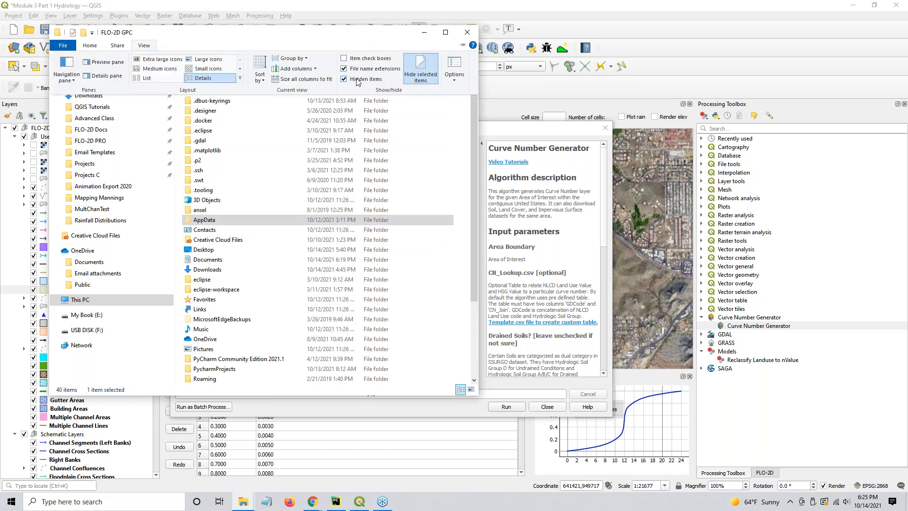
click(215, 218)
double_click(208, 220)
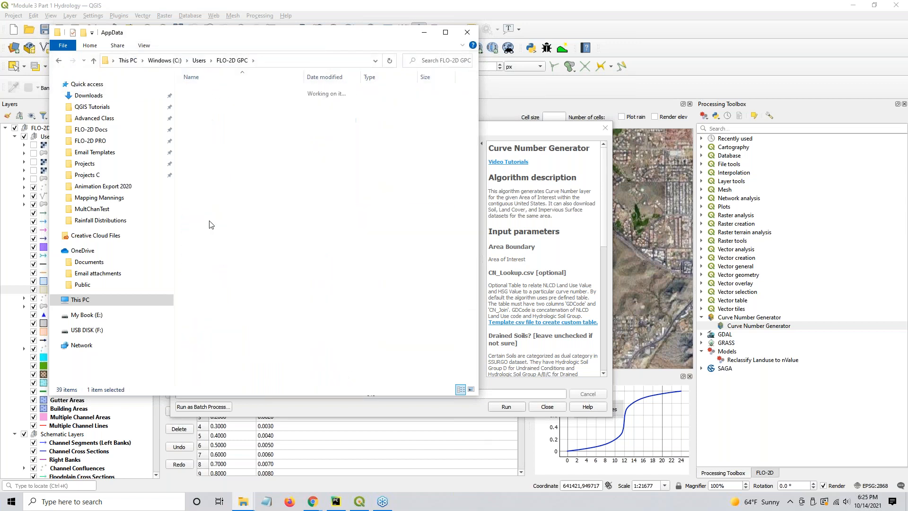
double_click(204, 110)
Open the QGIS\QGIS3\profiles\default\python\plugins folder inside Roaming.
click(197, 211)
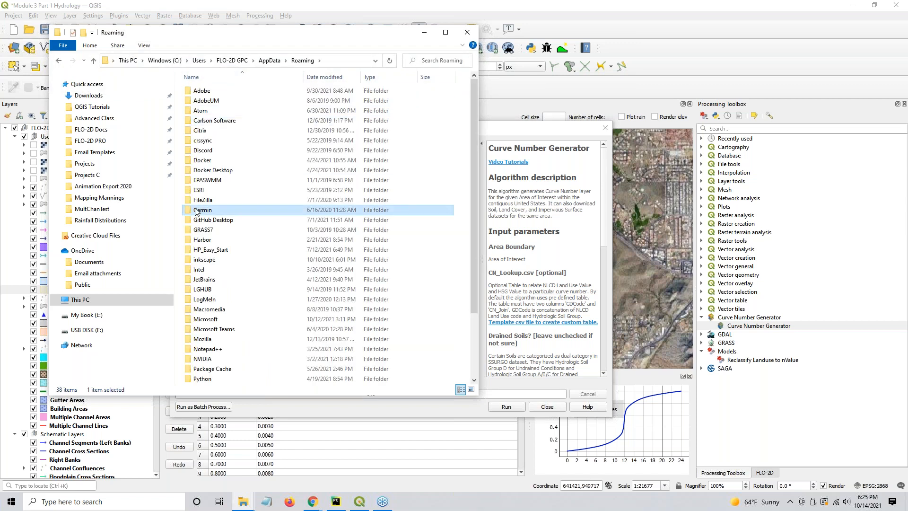
scroll(197, 210, down, 3)
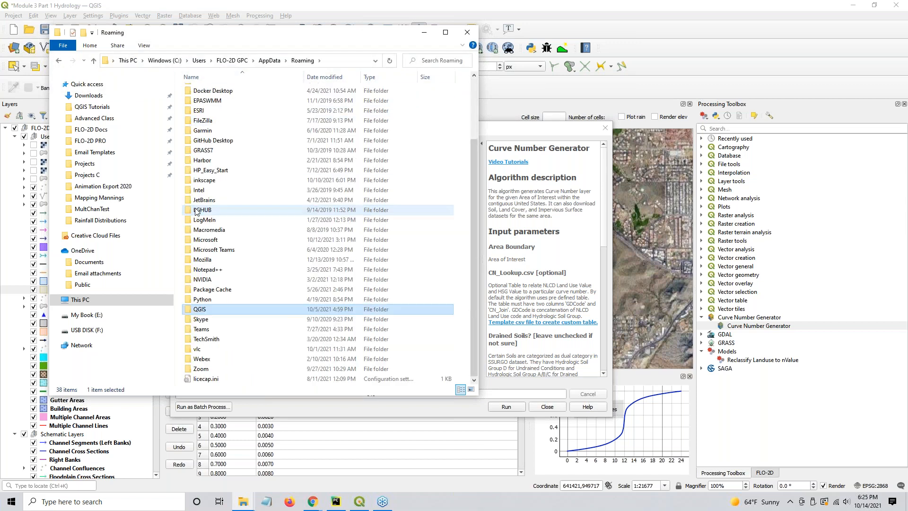
double_click(199, 315)
double_click(208, 91)
double_click(207, 91)
double_click(205, 91)
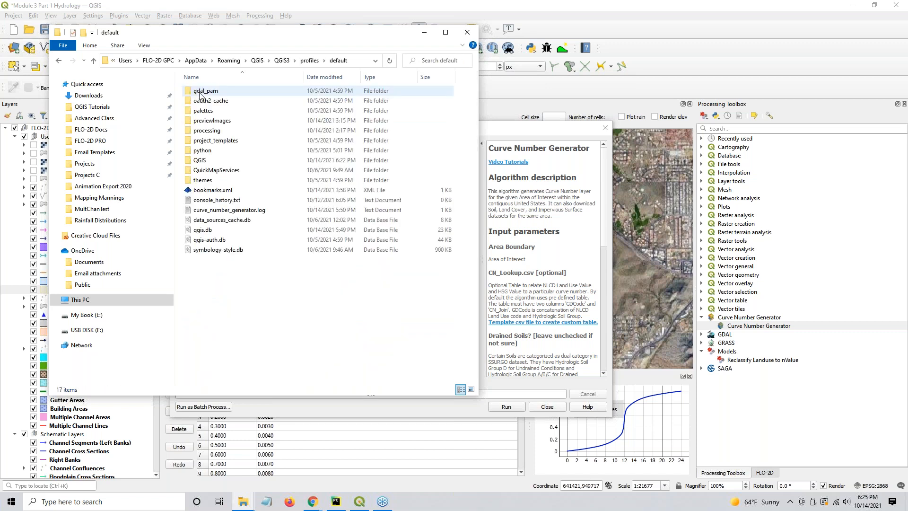
click(214, 152)
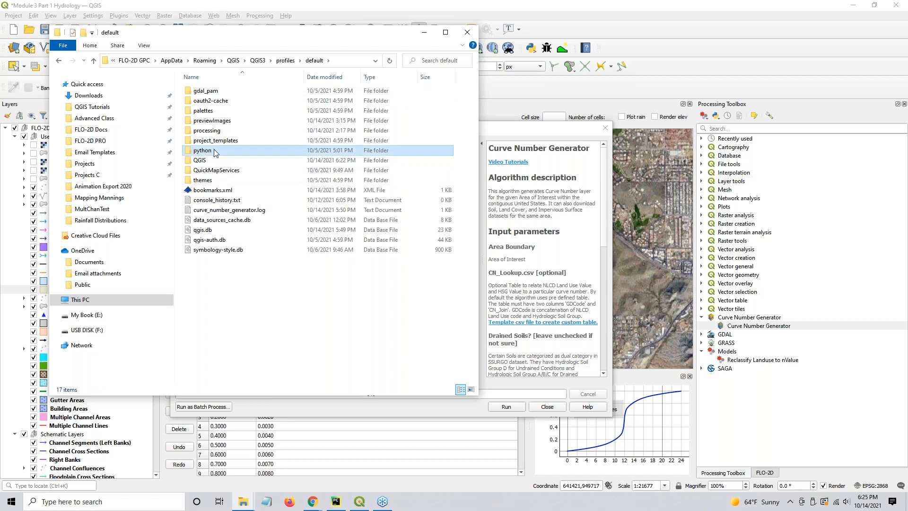
double_click(215, 152)
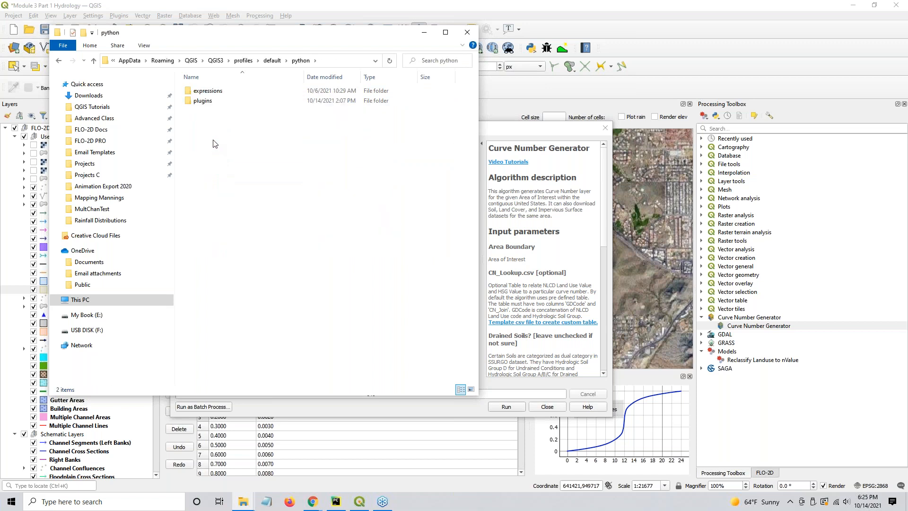
click(206, 106)
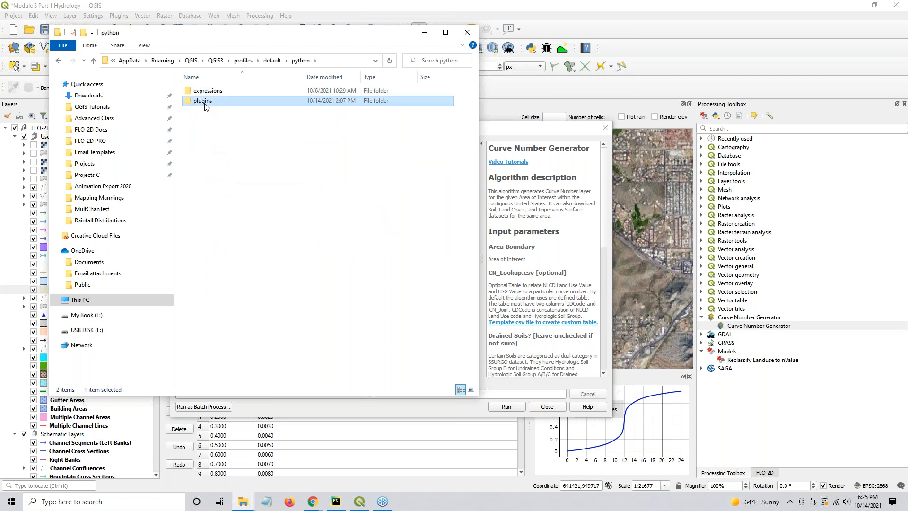
double_click(206, 106)
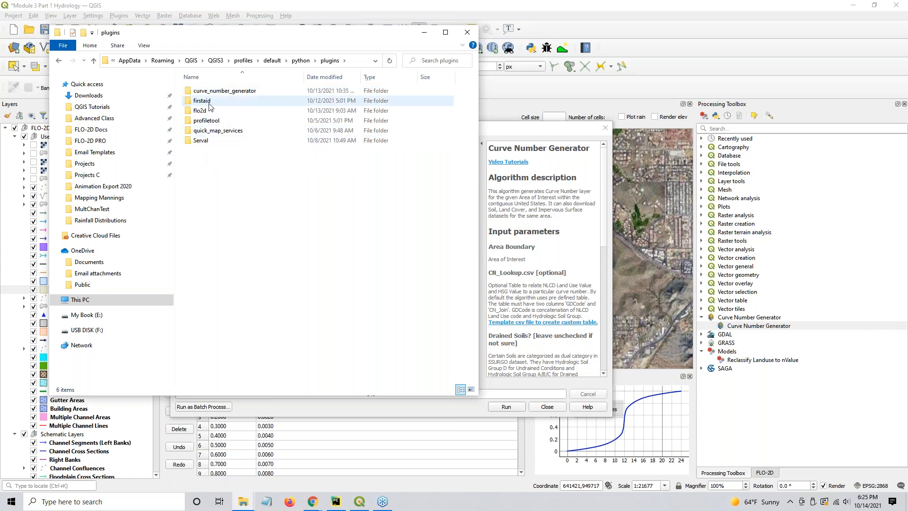
click(206, 113)
double_click(206, 112)
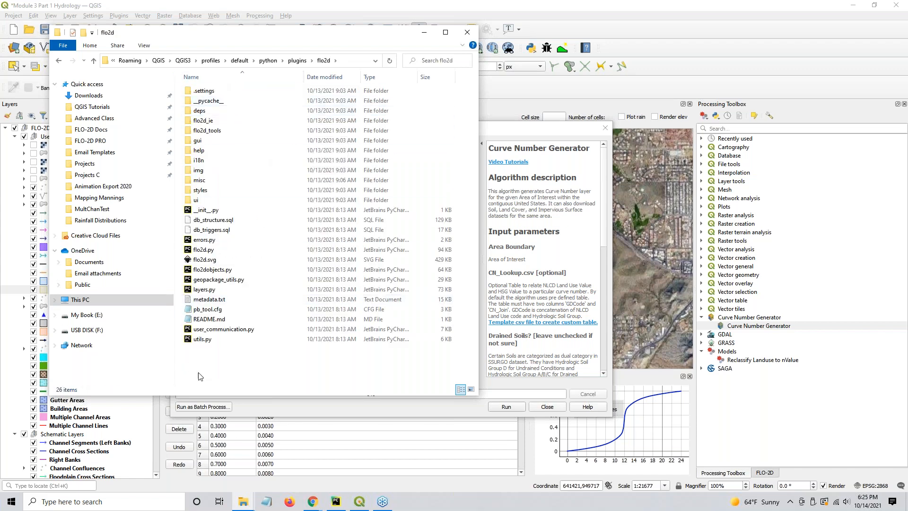
click(296, 60)
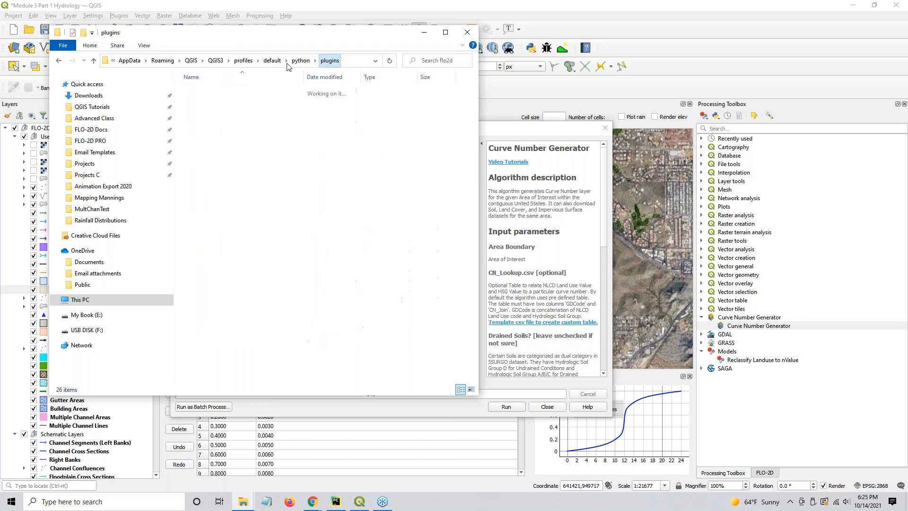
Open CN_Lookup.csv from the curve_number_generator plugin folder in Excel.
double_click(211, 92)
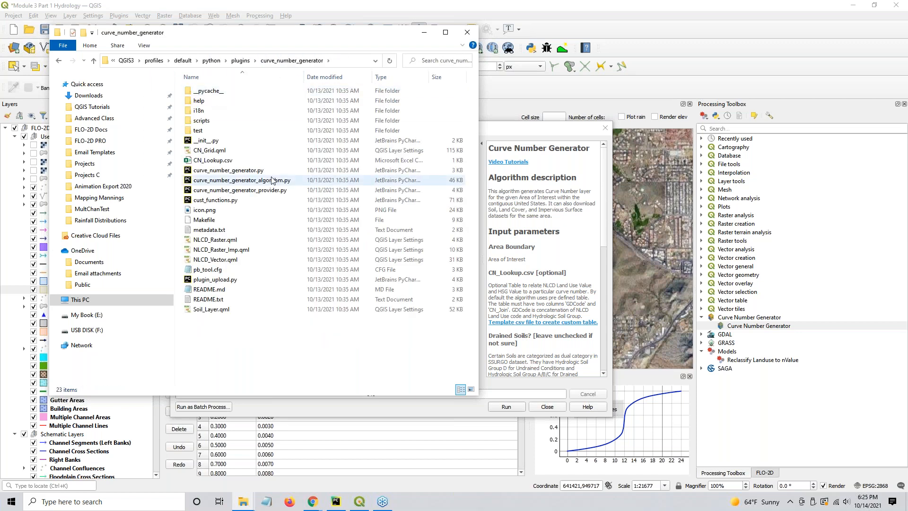
click(213, 162)
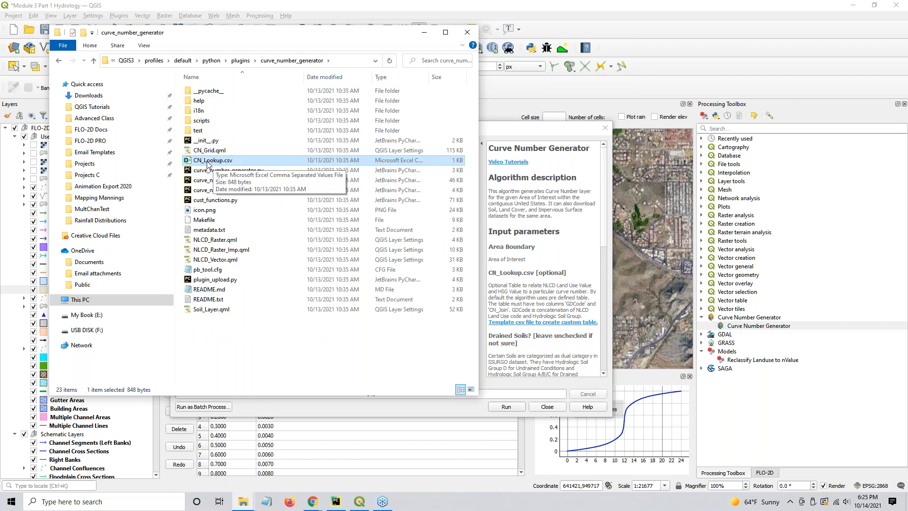
double_click(208, 161)
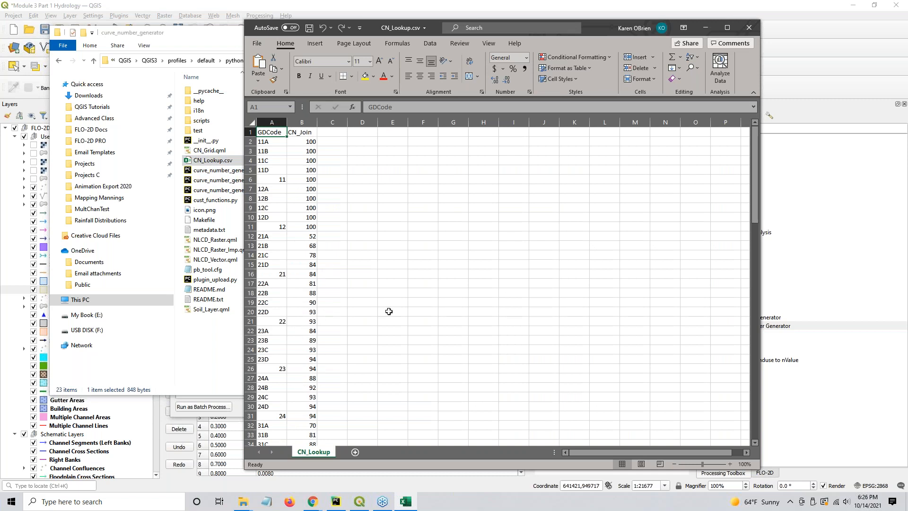
Examine the GDCode and CN_Join columns down to the end of the table and select the curve number for code 51A.
drag(754, 218, 724, 432)
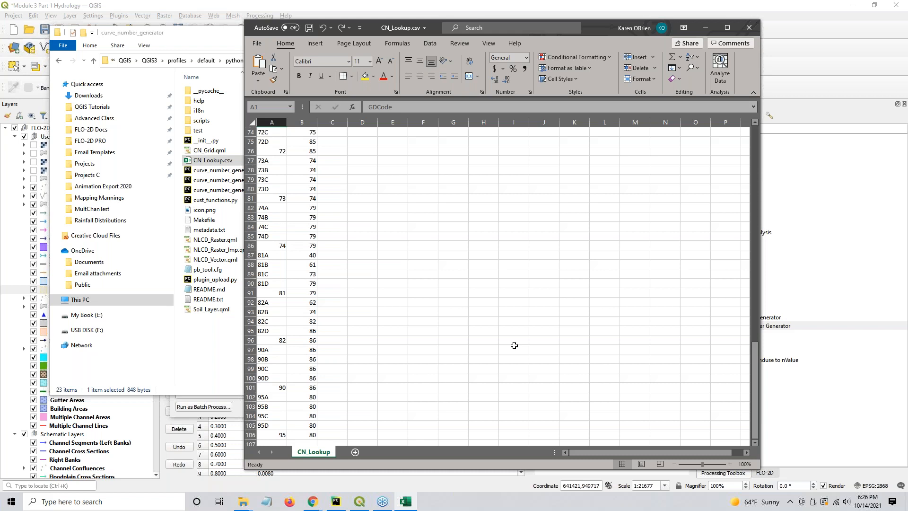
scroll(458, 355, up, 8)
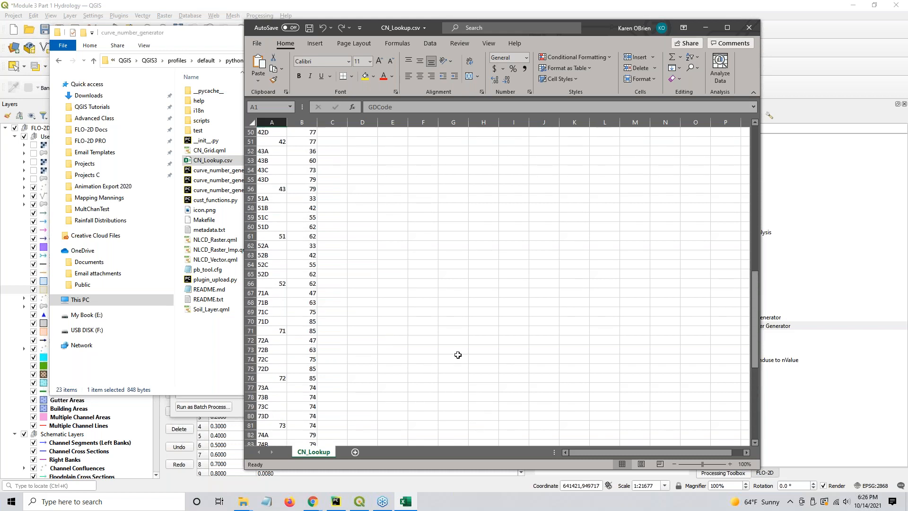
click(304, 201)
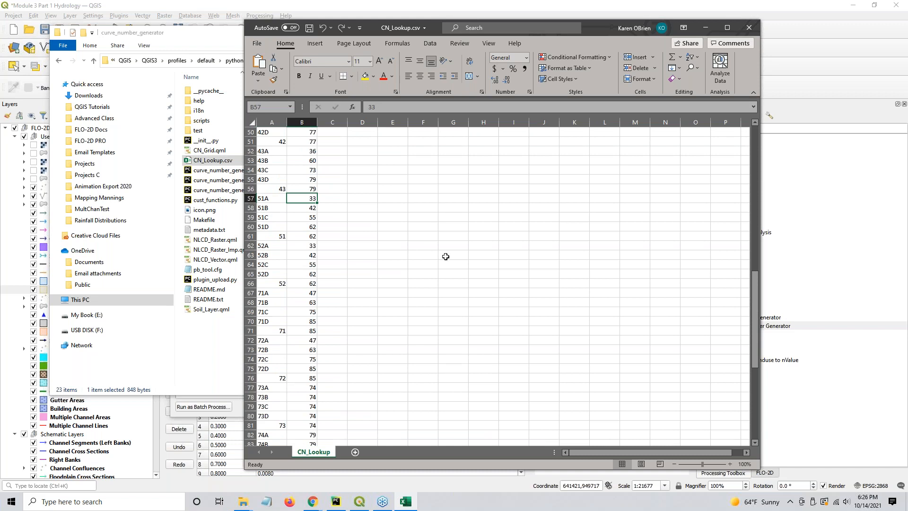
Return to the start of the lookup table, close it, and minimize the plugin folder window to get back to QGIS.
scroll(393, 213, up, 4)
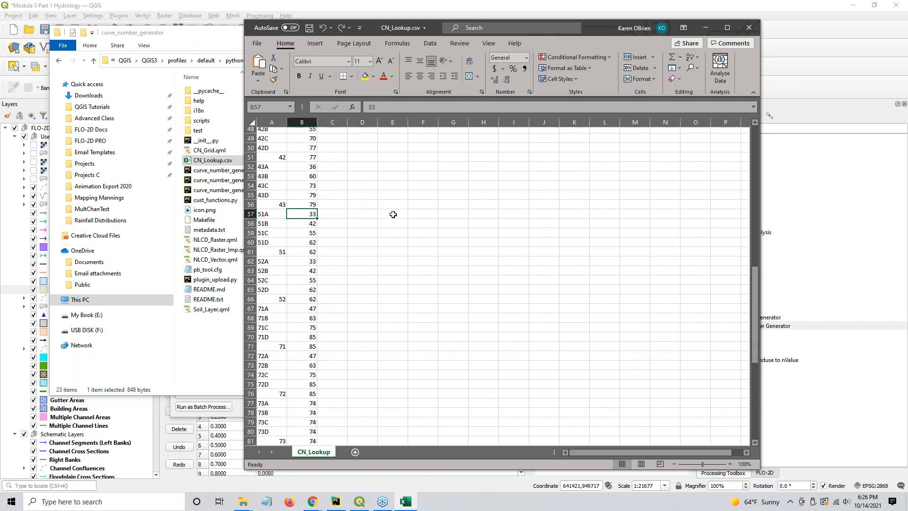
scroll(394, 214, up, 12)
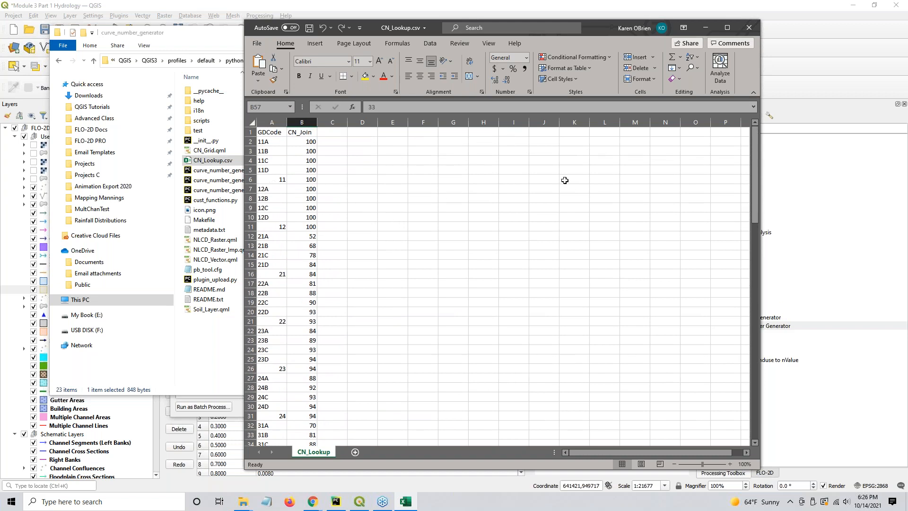
click(755, 26)
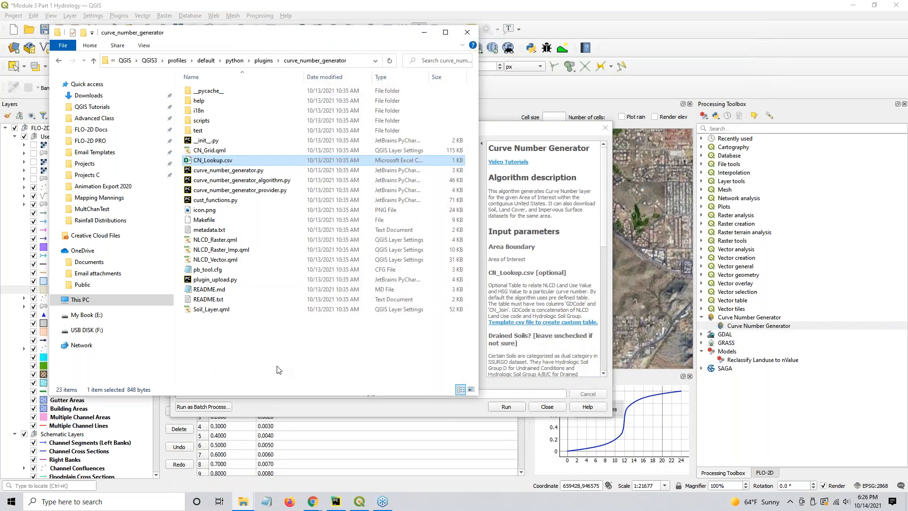
click(425, 33)
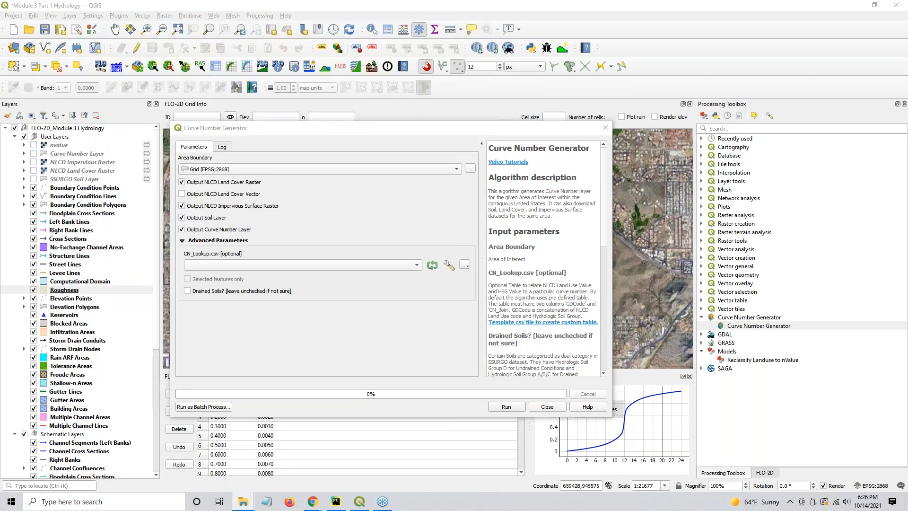
Remove the nvalue, Curve Number Layer, NLCD Impervious Raster, NLCD Land Cover Raster and SSURGO Soil Layer from User Layers.
click(62, 147)
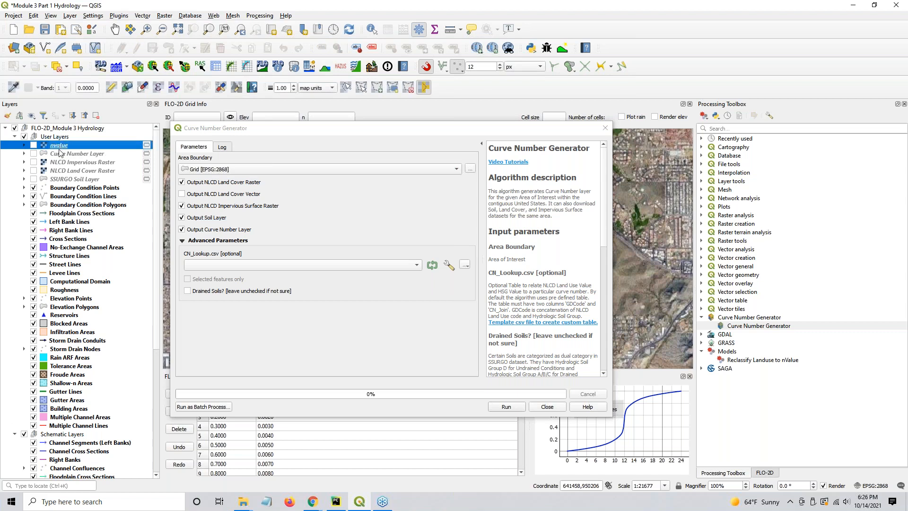
shift+click(60, 179)
right_click(62, 172)
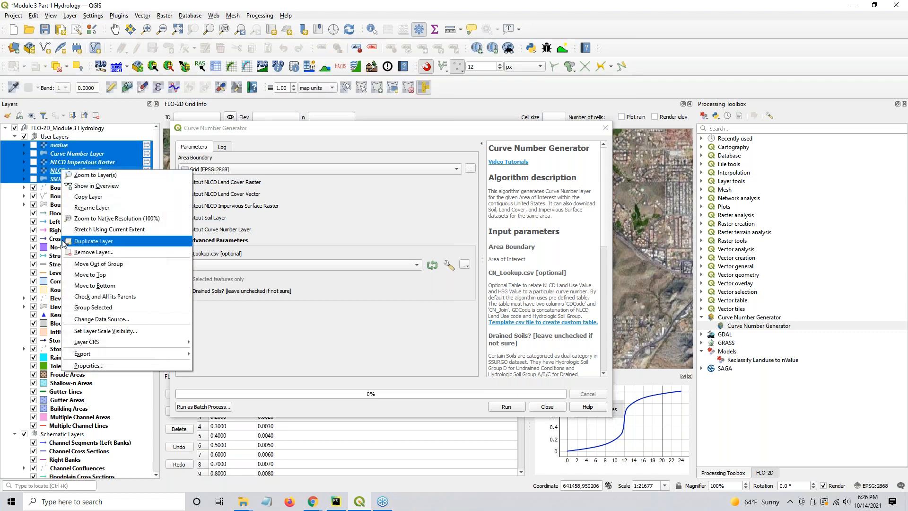
click(75, 253)
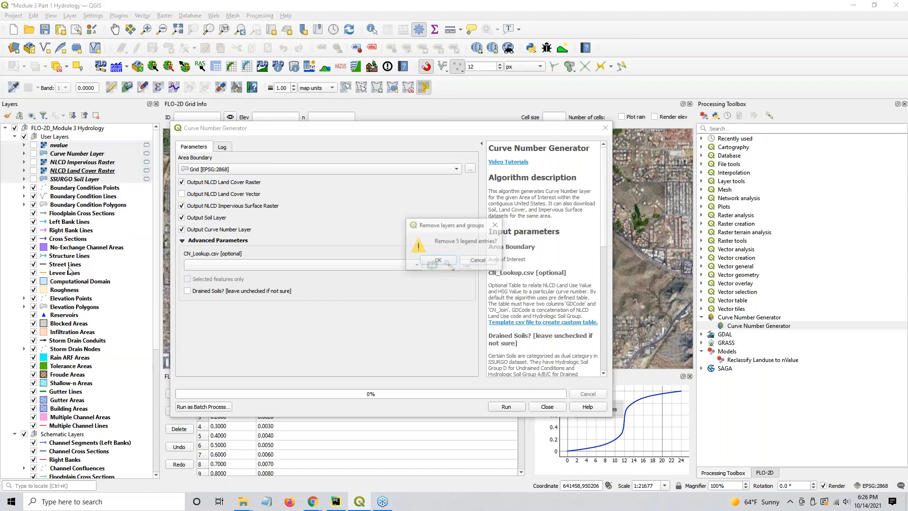
click(438, 261)
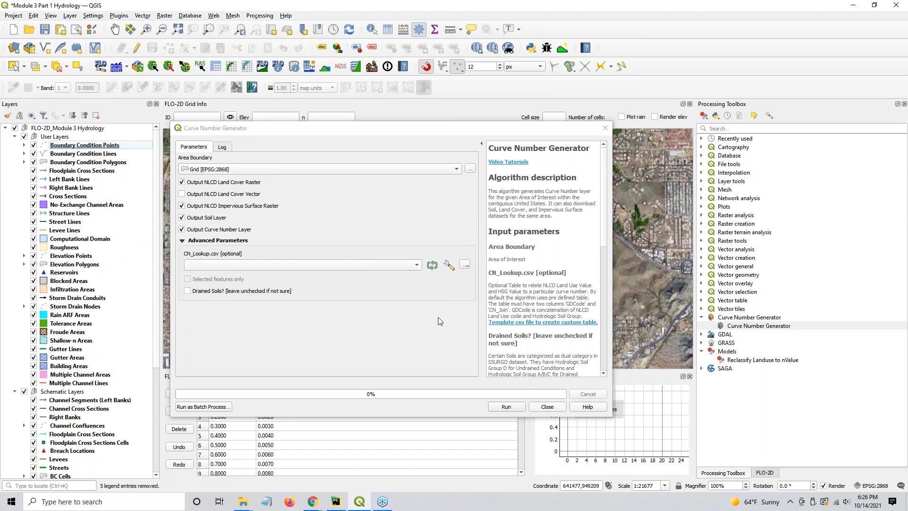
Run the Curve Number Generator with the Grid boundary, then read through its help description and close it.
click(507, 406)
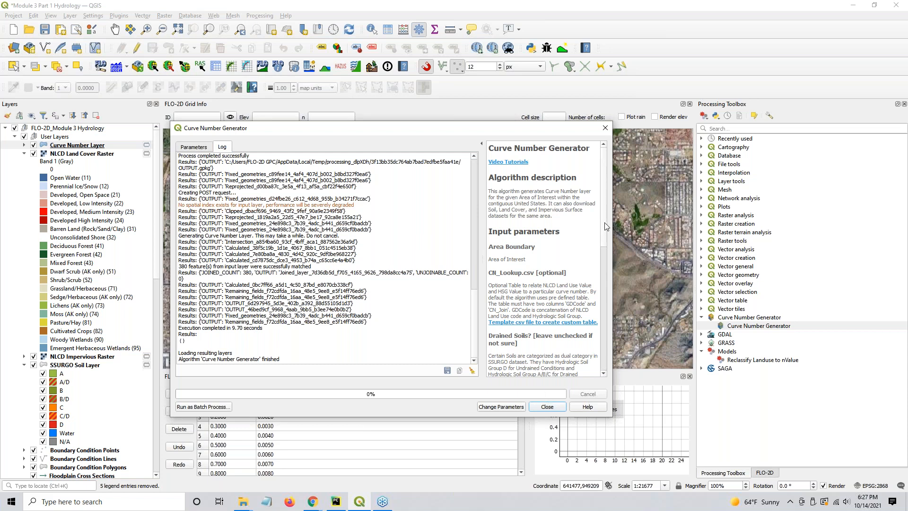
drag(605, 222, 611, 280)
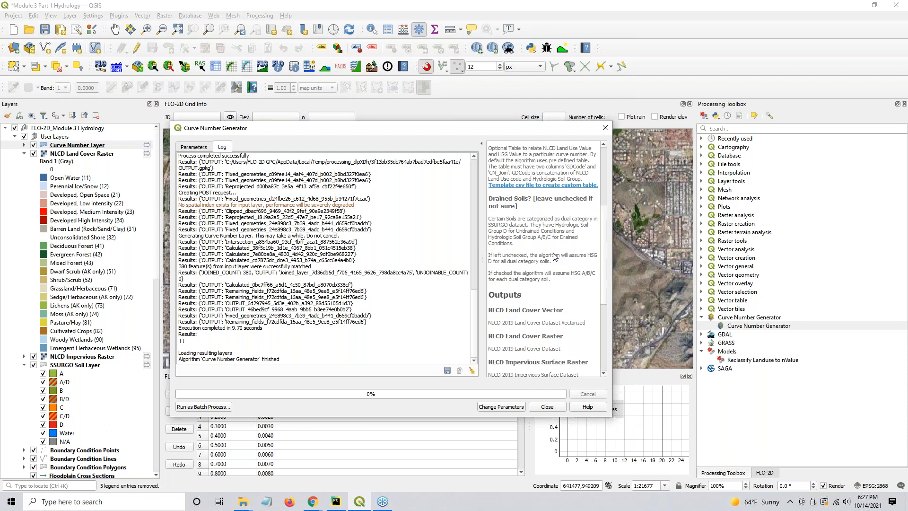
scroll(555, 256, up, 6)
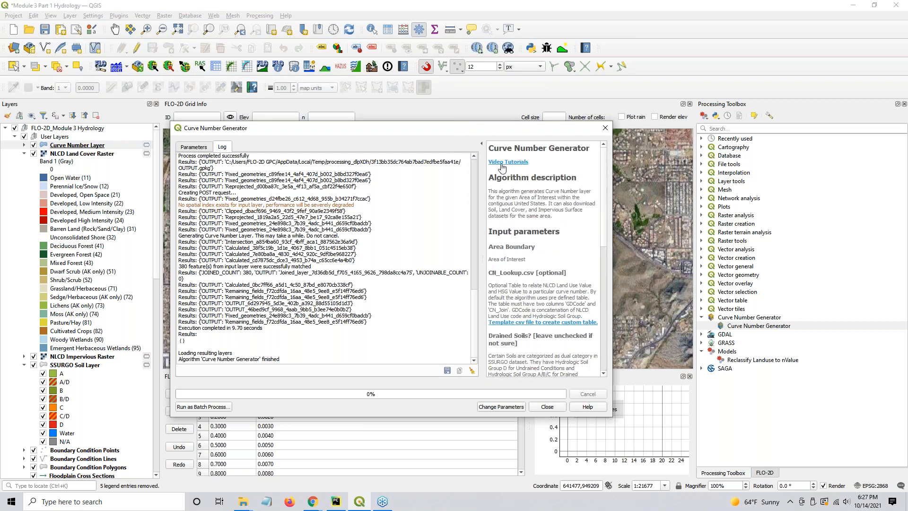
scroll(508, 274, down, 3)
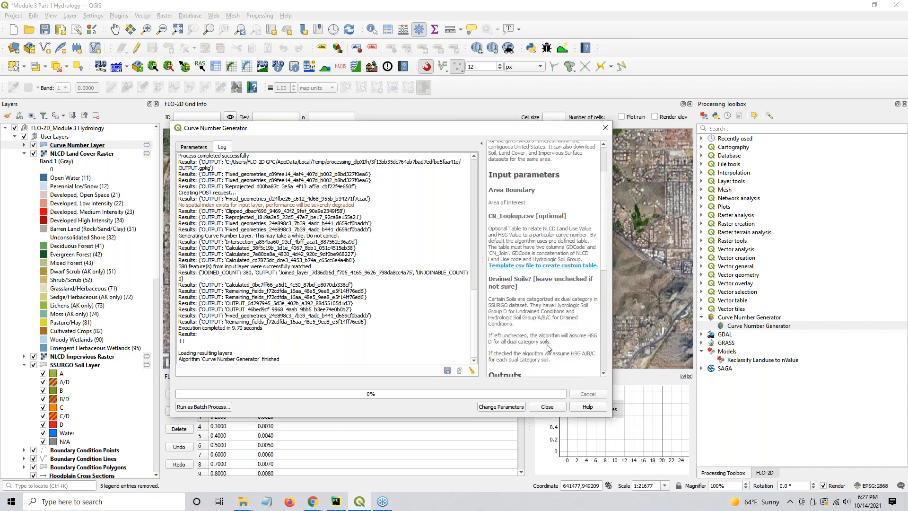
scroll(532, 373, down, 2)
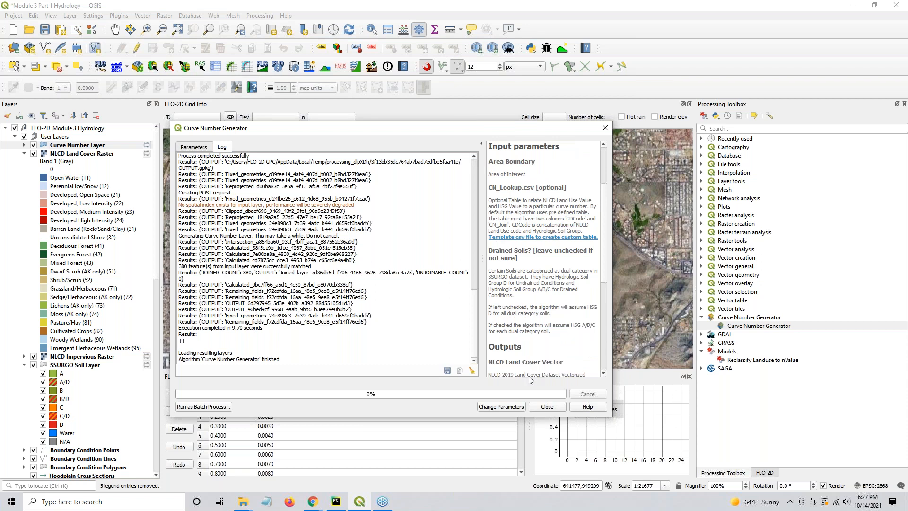
scroll(526, 254, down, 10)
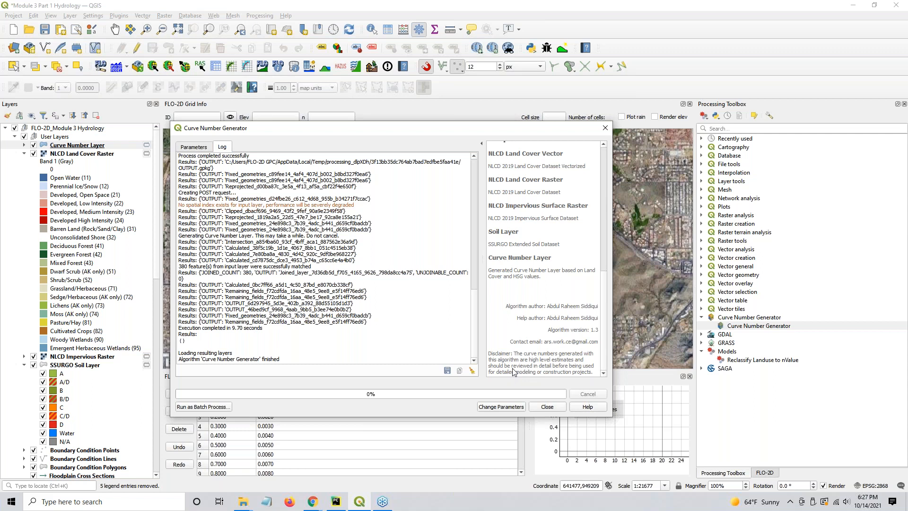
click(545, 408)
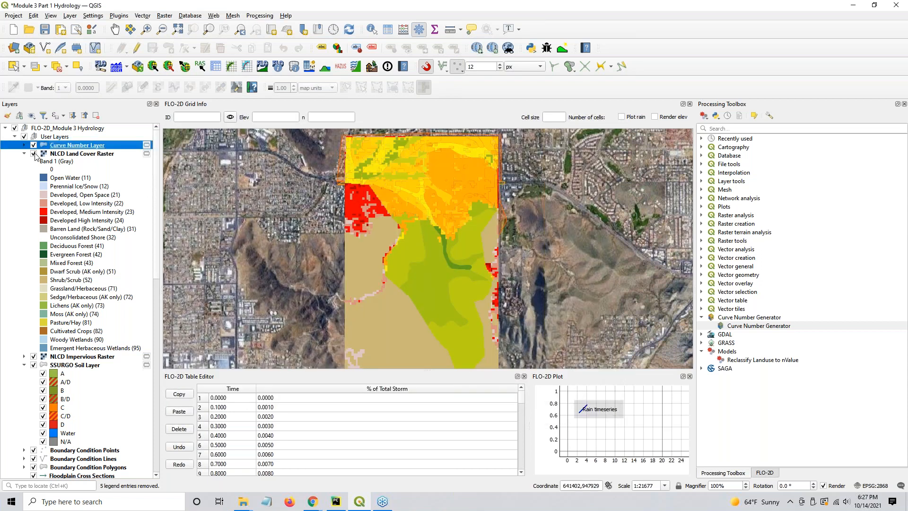
Hide the Google Satellite and Clipped Full Elevation layers.
scroll(16, 372, down, 6)
scroll(16, 372, down, 12)
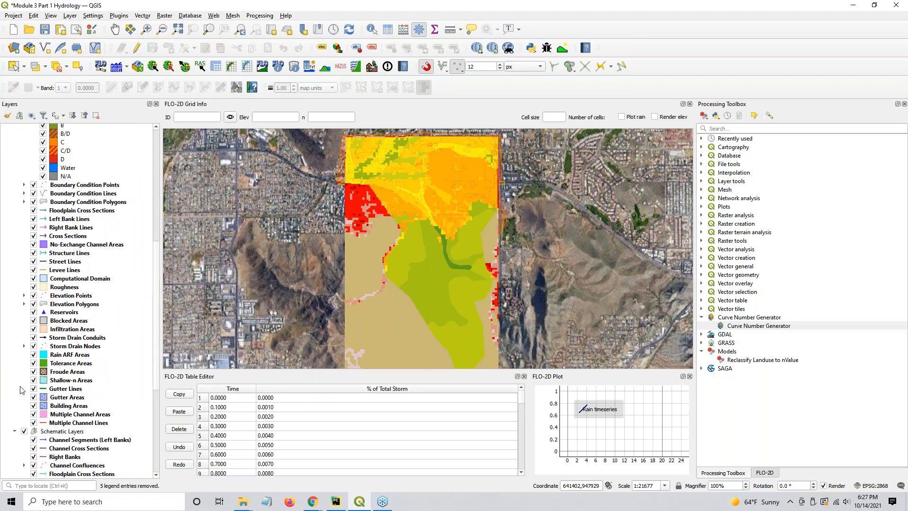
click(15, 474)
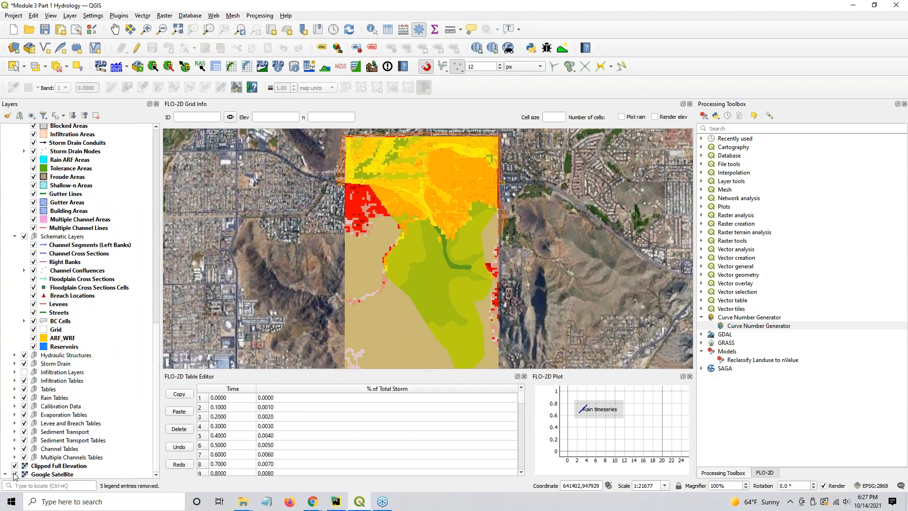
click(15, 466)
scroll(53, 393, up, 20)
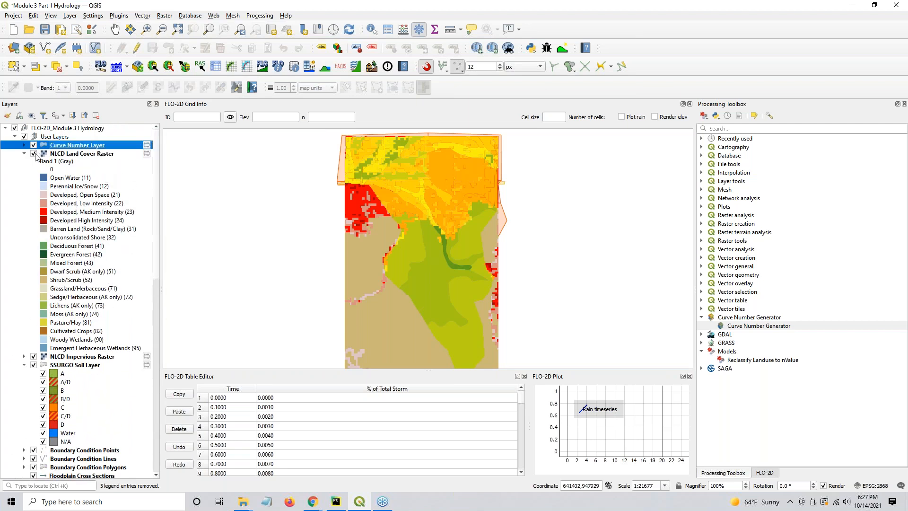
Compare the map with the land cover on and off, then hide the Curve Number Layer, NLCD Land Cover Raster and NLCD Impervious Raster.
click(34, 155)
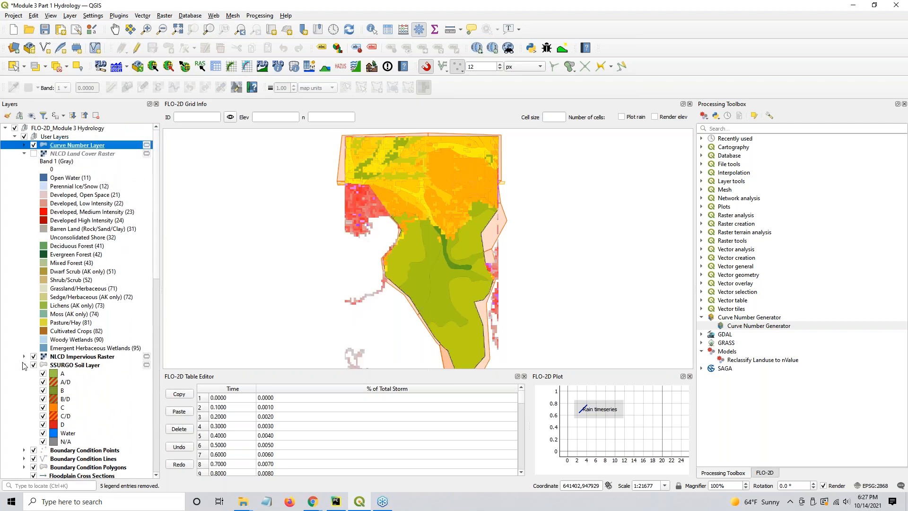
click(34, 154)
click(34, 155)
click(34, 155)
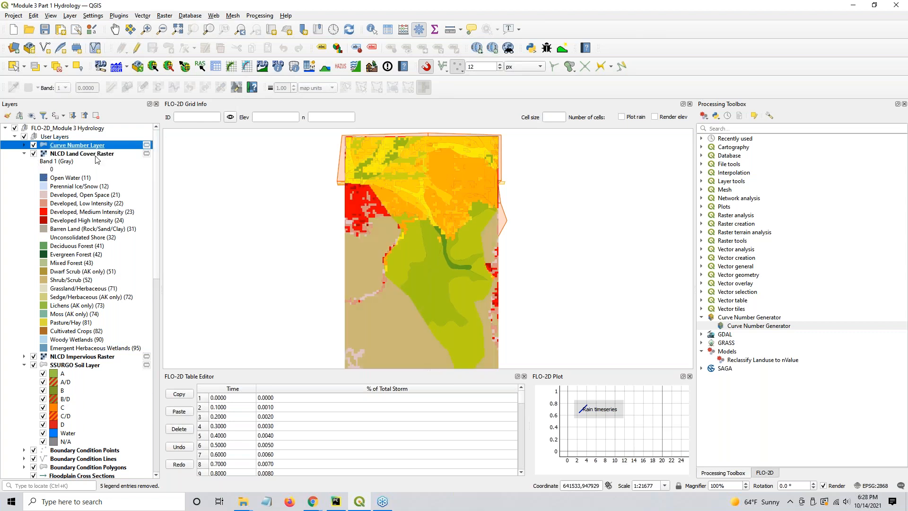
click(33, 145)
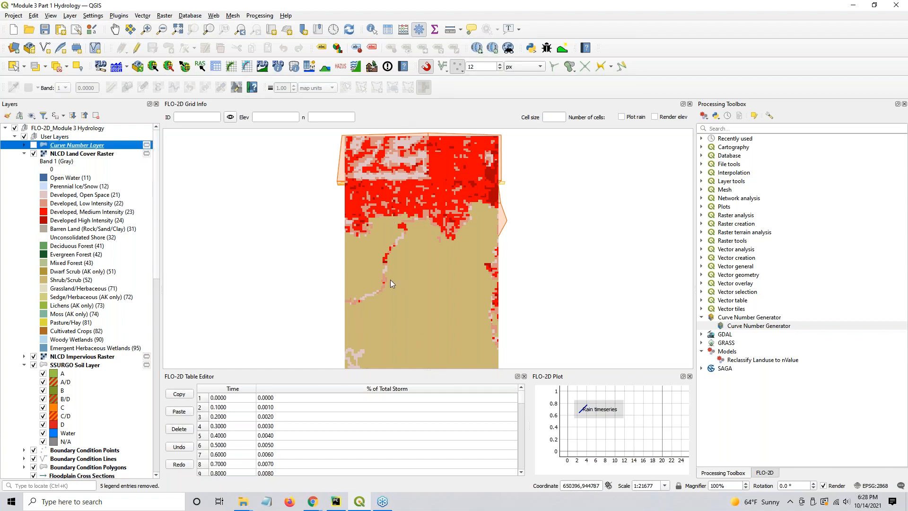
click(34, 154)
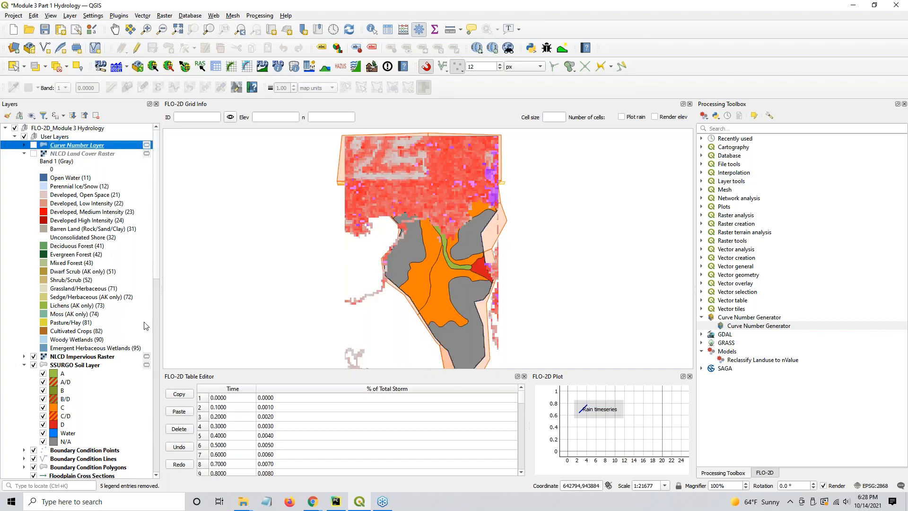
click(33, 357)
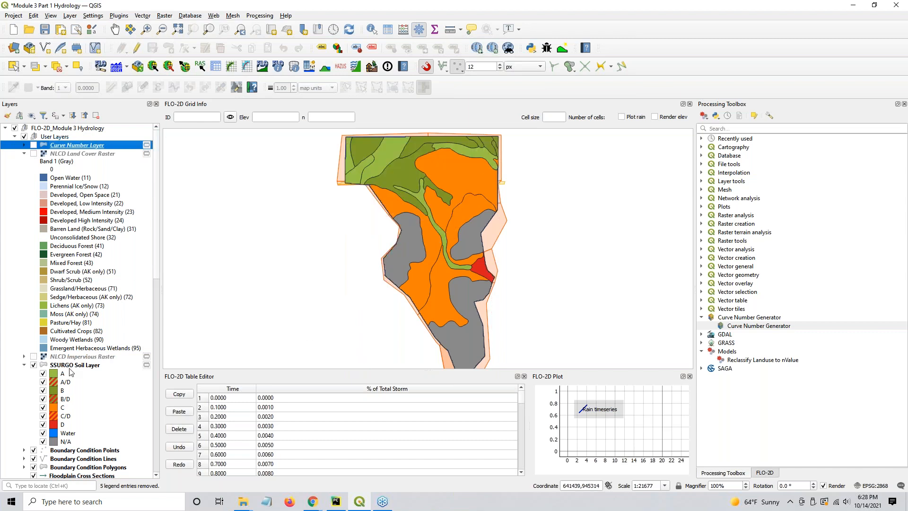
Select the SSURGO Soil Layer and inspect its soil group polygons up close along the western grid boundary and across the whole watershed.
click(67, 366)
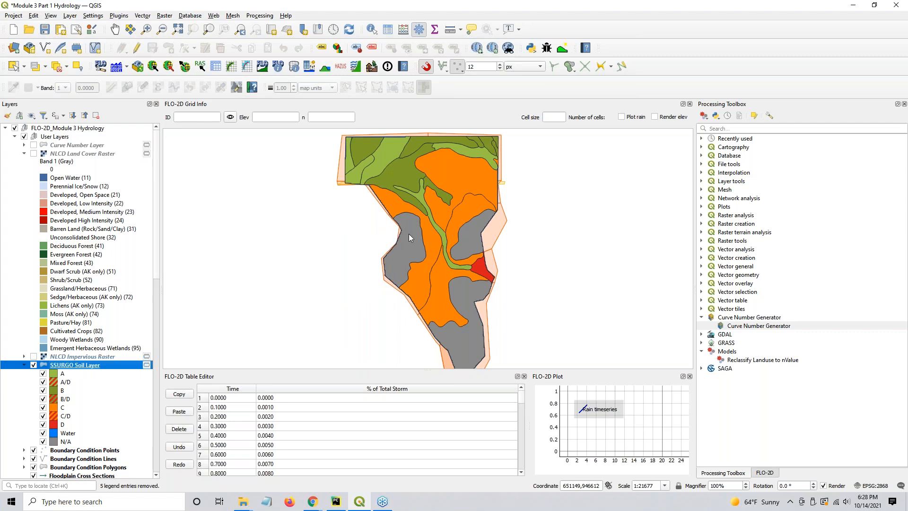
scroll(409, 234, up, 5)
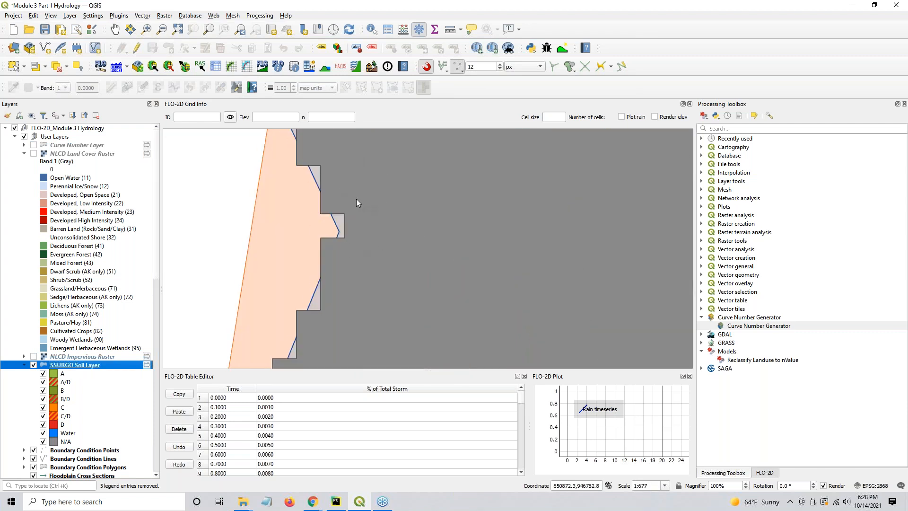
scroll(314, 265, down, 5)
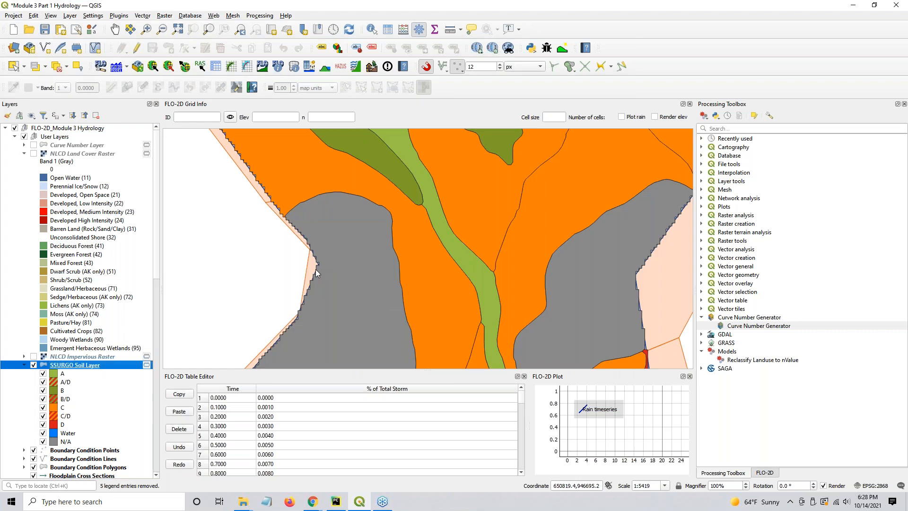
scroll(319, 245, down, 1)
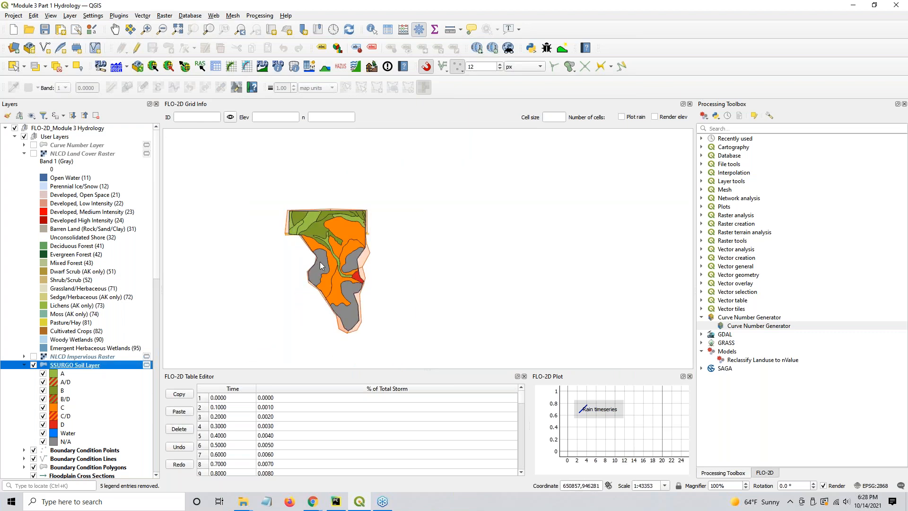
drag(319, 262, 382, 220)
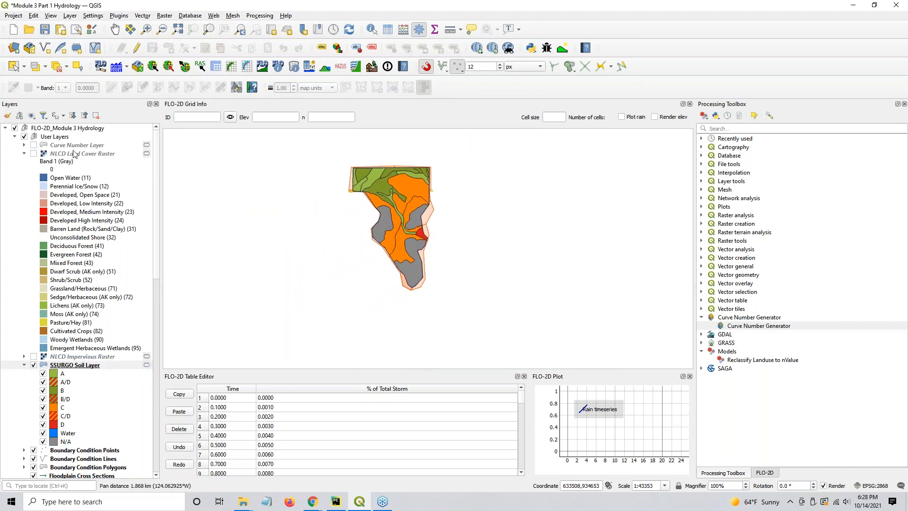
Show the Curve Number Layer and inspect its polygons along the northern edge of the model area.
click(34, 146)
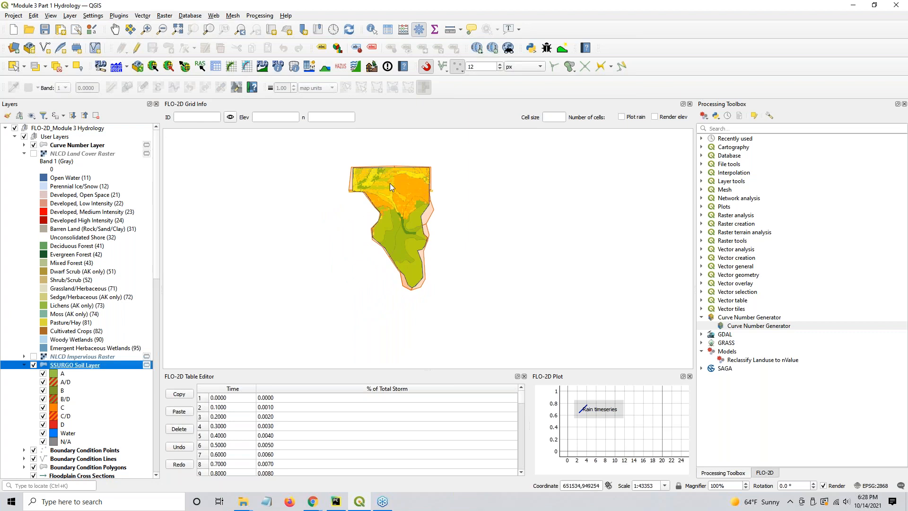
scroll(390, 183, up, 2)
mouse_move(324, 211)
mouse_down()
mouse_move(313, 215)
mouse_move(361, 296)
mouse_up()
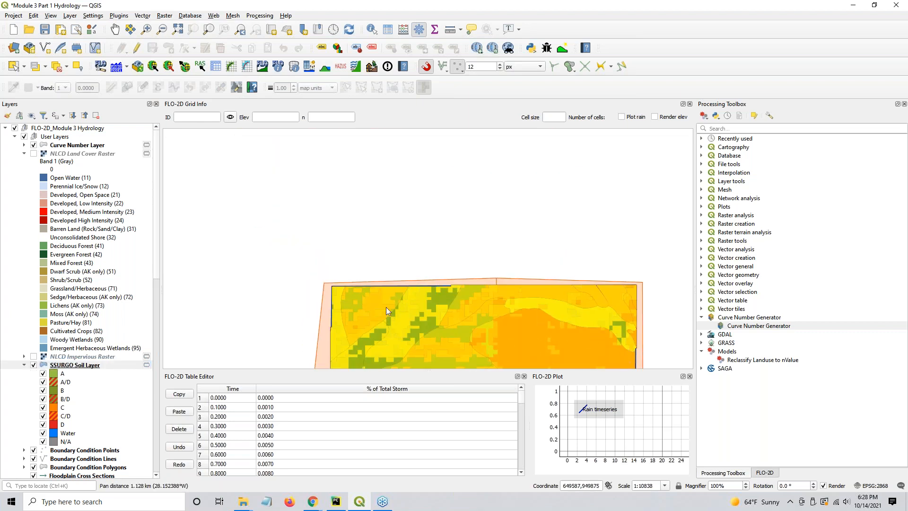
scroll(366, 307, up, 1)
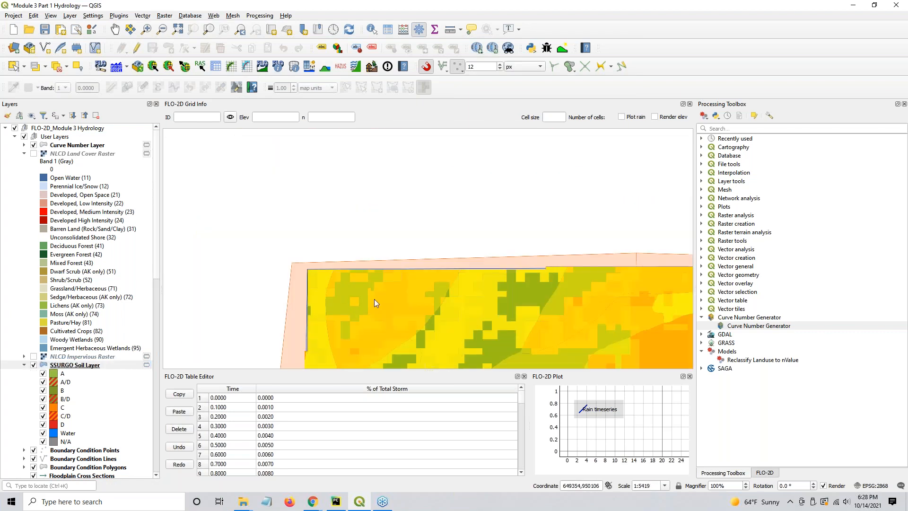
scroll(378, 303, down, 1)
drag(397, 324, 366, 222)
scroll(342, 226, down, 1)
Review the CN, GDCode and NLCD_LU values in the Curve Number Layer's attribute table and close it.
right_click(62, 145)
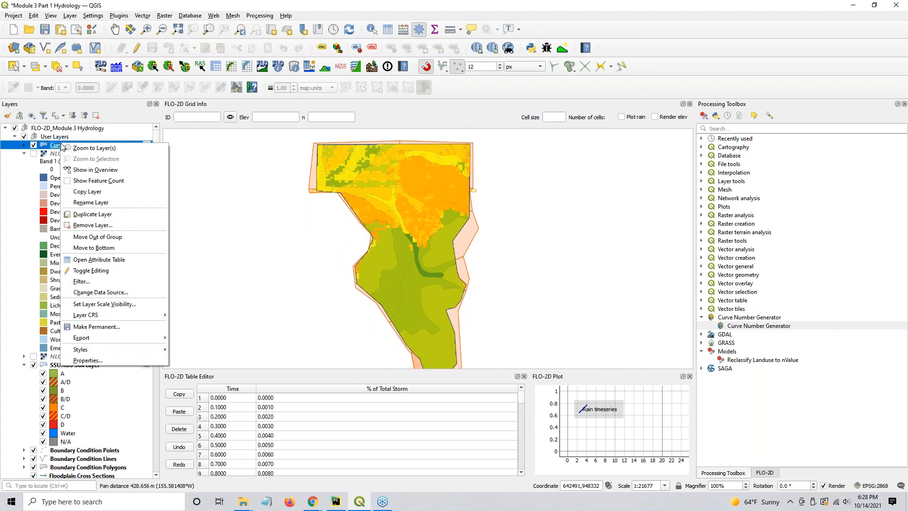
click(83, 260)
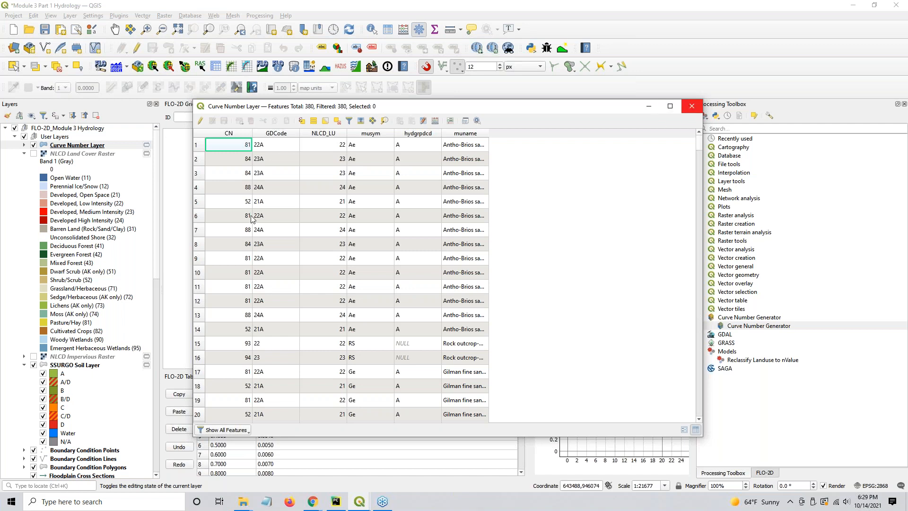
click(690, 108)
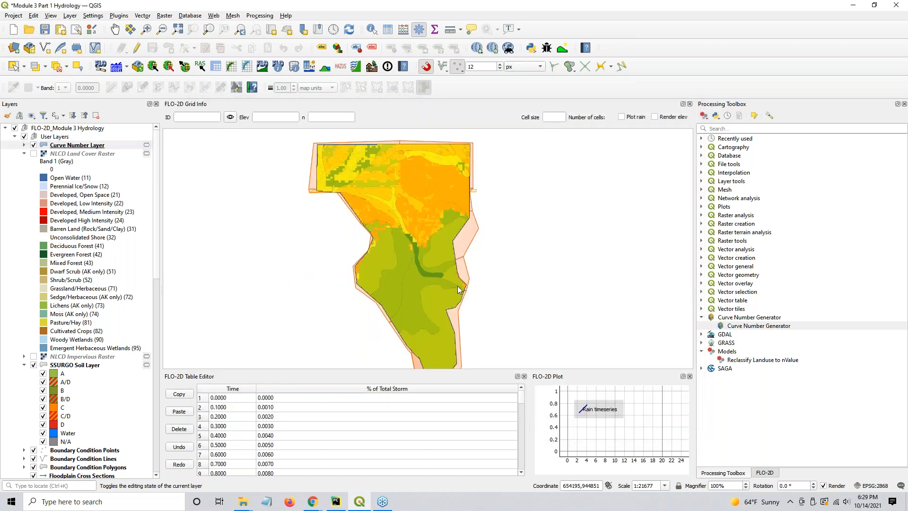
drag(459, 290, 466, 280)
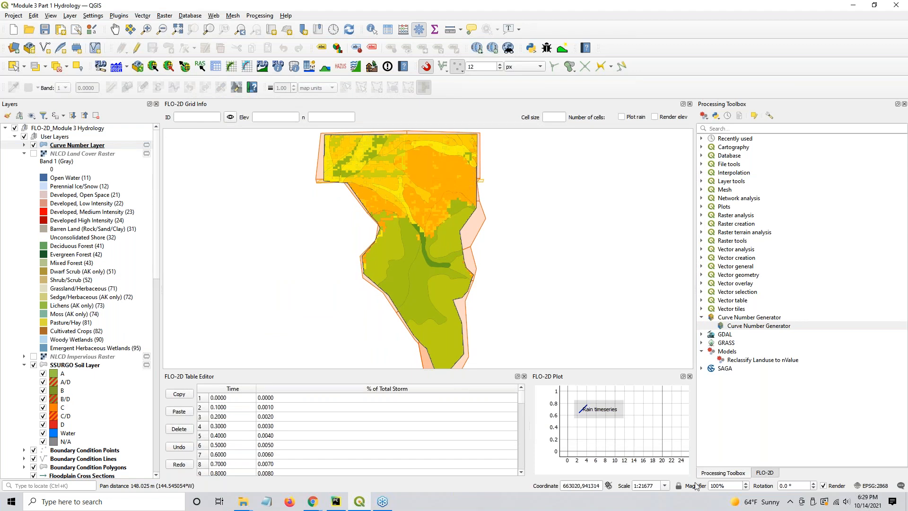
Review the Global SCS curve number and abstraction in the Infiltration Editor's global infiltration parameters and accept them.
click(774, 474)
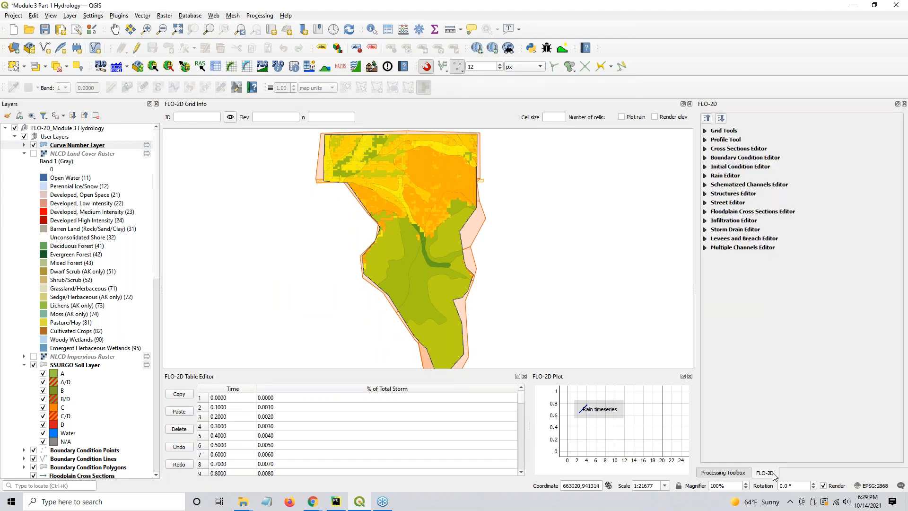
click(705, 221)
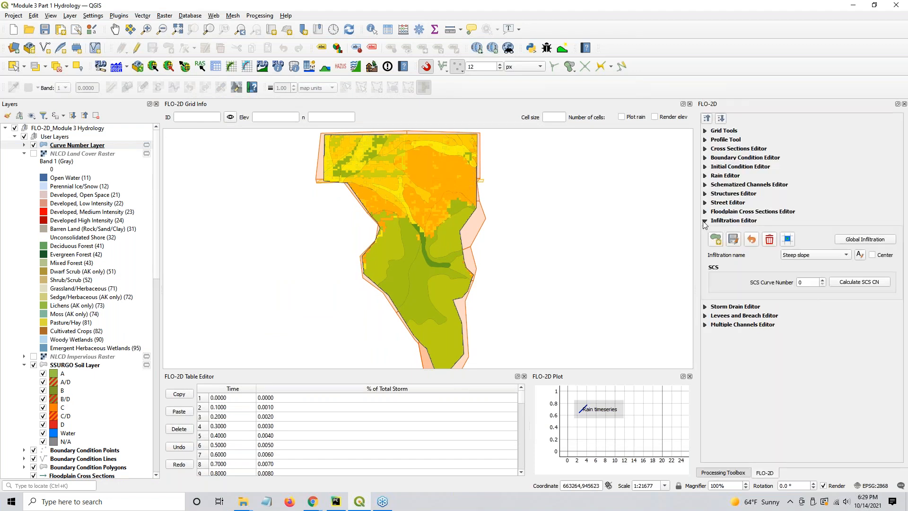
click(856, 240)
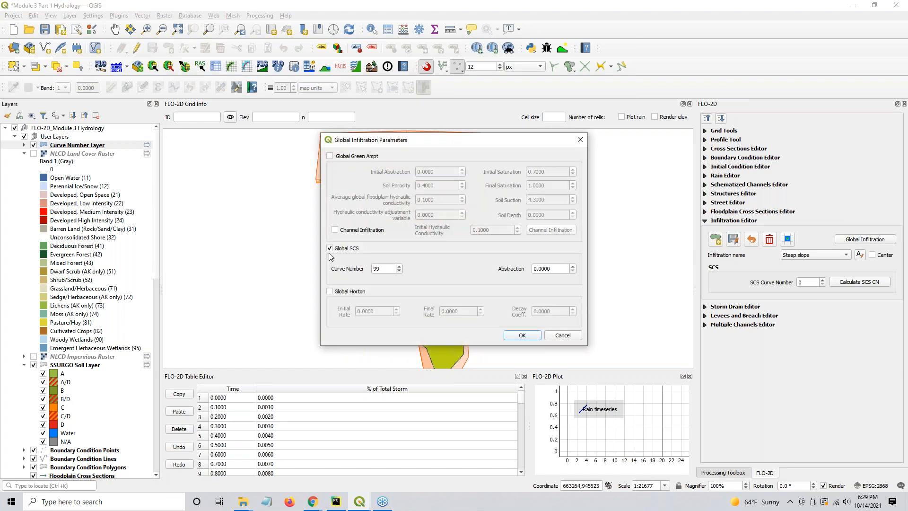
double_click(384, 269)
double_click(549, 269)
click(561, 269)
double_click(561, 270)
click(522, 336)
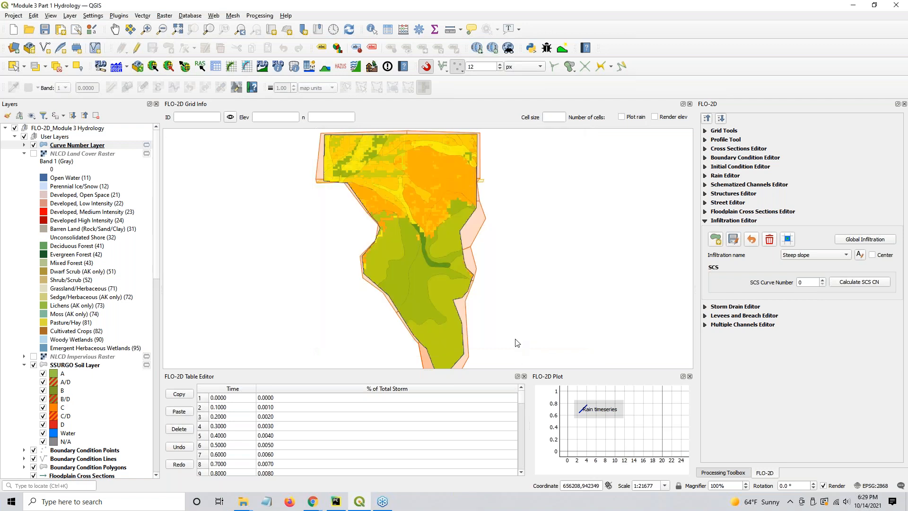
Assign SCS curve numbers to the grid from the Curve Number Layer using its CN field.
click(855, 283)
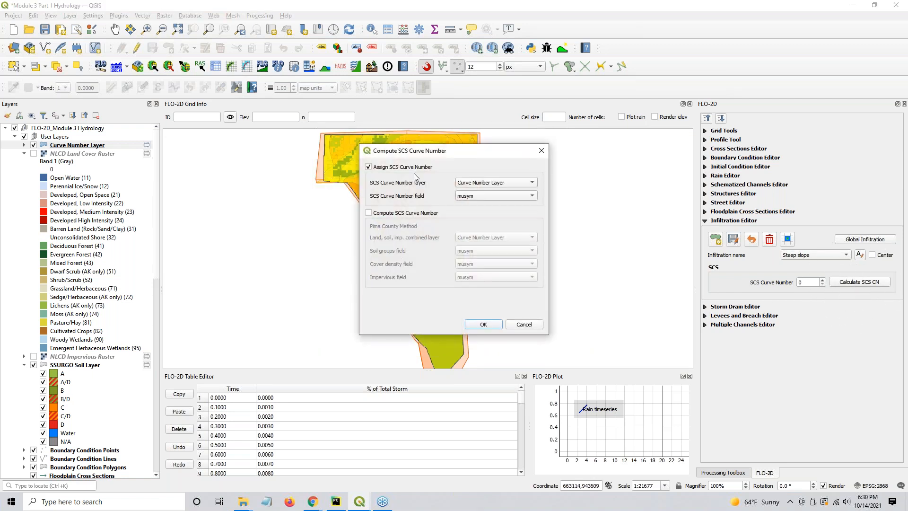
click(477, 184)
click(476, 184)
click(478, 196)
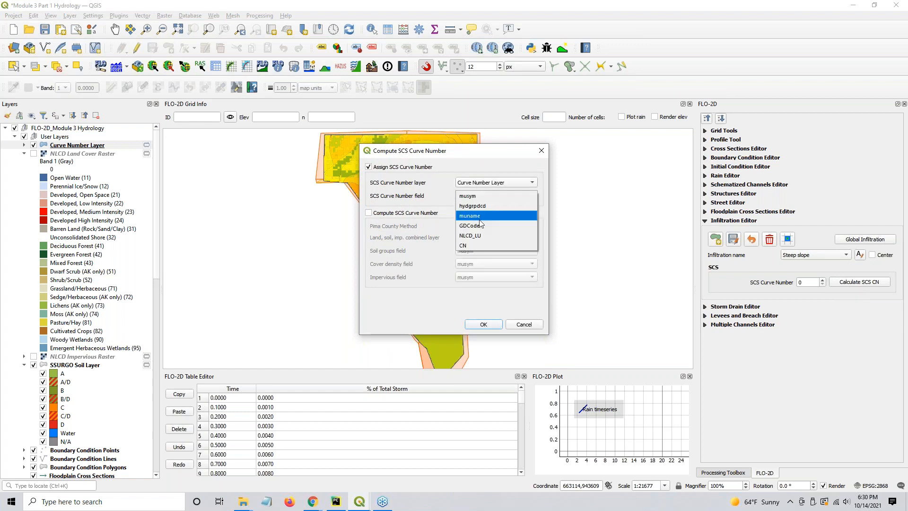
click(480, 244)
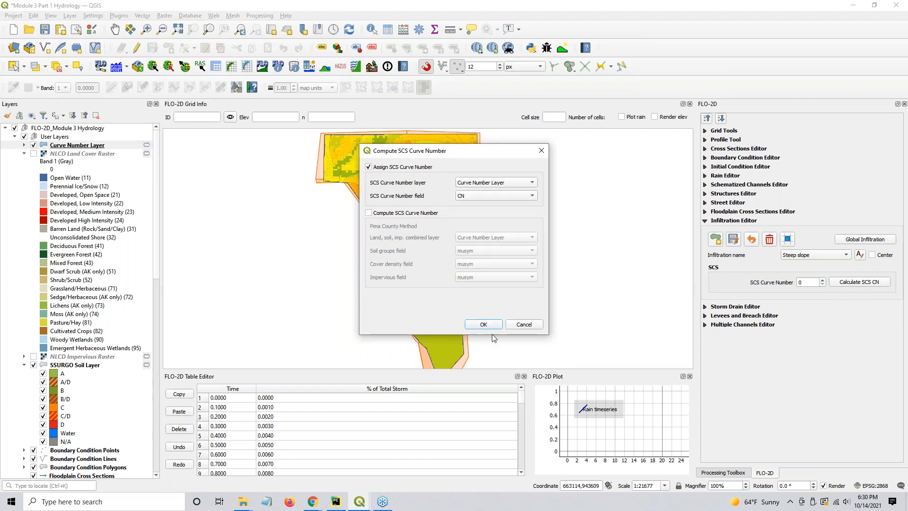
click(483, 324)
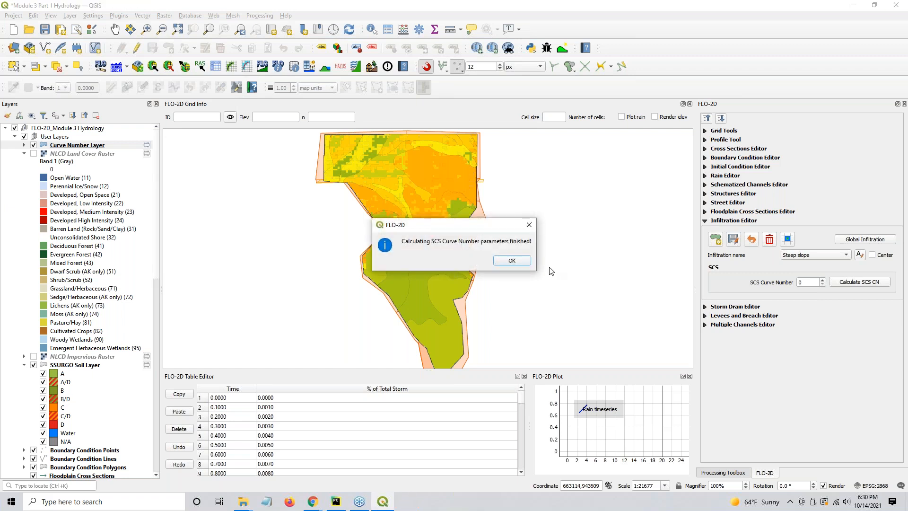
click(512, 262)
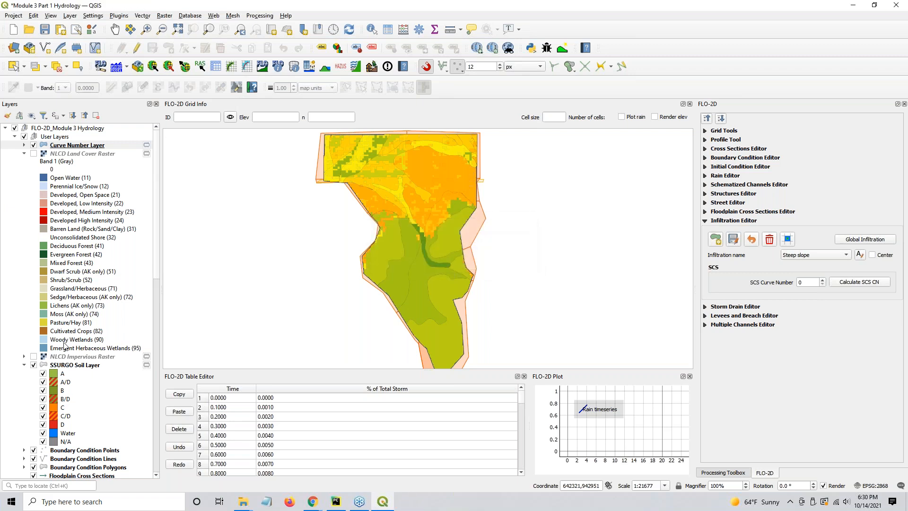
Hide the SSURGO Soil Layer and Curve Number Layer, and collapse the NLCD Land Cover Raster legend.
scroll(65, 345, down, 12)
scroll(65, 345, down, 6)
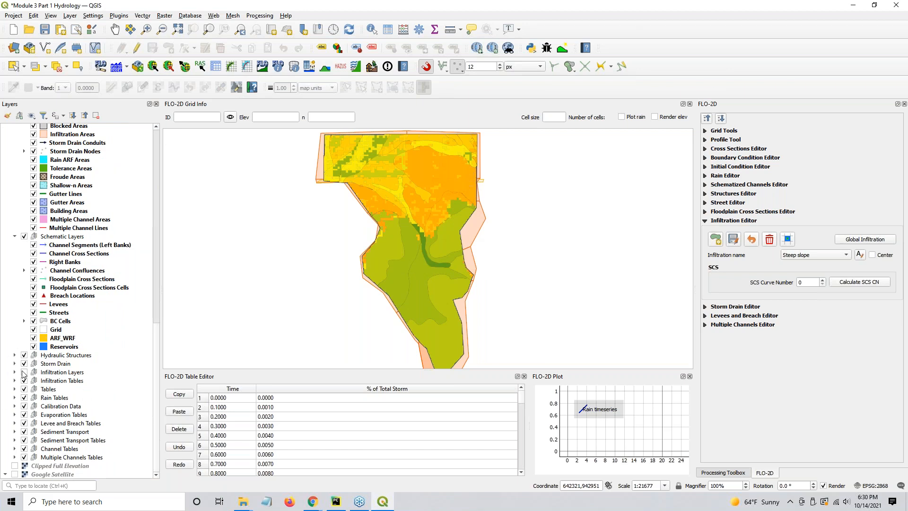
scroll(74, 176, up, 12)
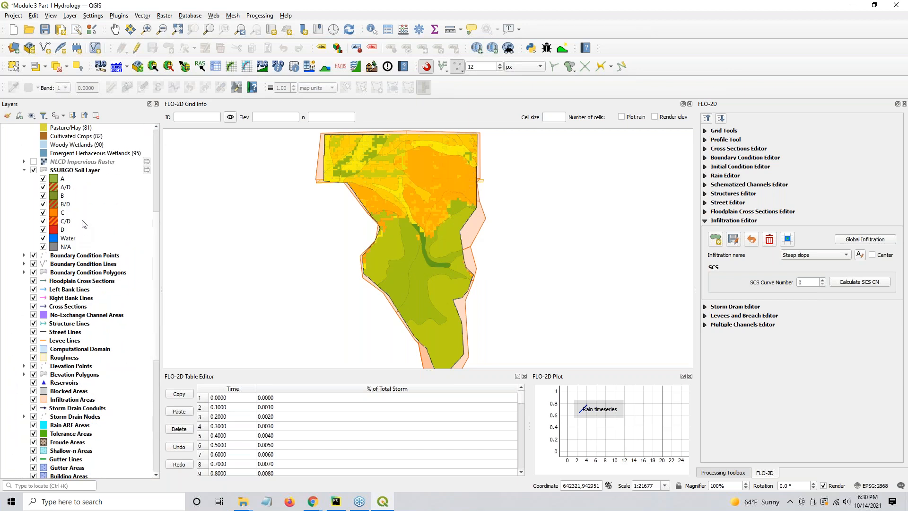
scroll(74, 176, up, 1)
click(34, 244)
scroll(33, 244, up, 4)
scroll(16, 158, up, 2)
click(33, 145)
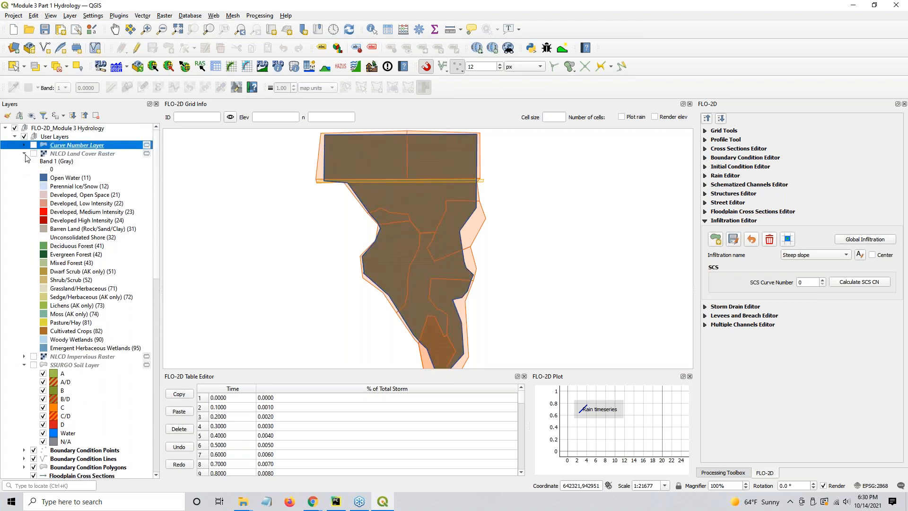
click(24, 154)
Switch the Areas SCS layer in the Infiltration Layers group to Graduated symbology.
scroll(39, 446, down, 8)
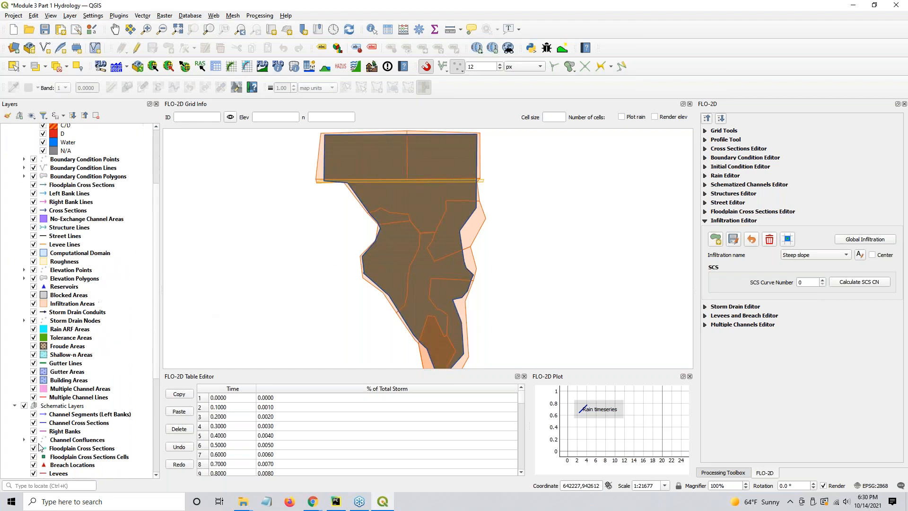
scroll(39, 446, down, 3)
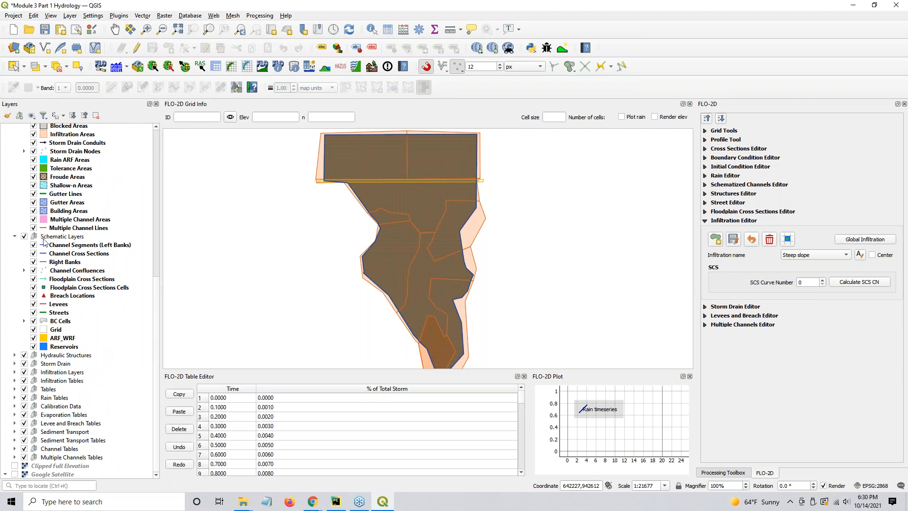
click(15, 372)
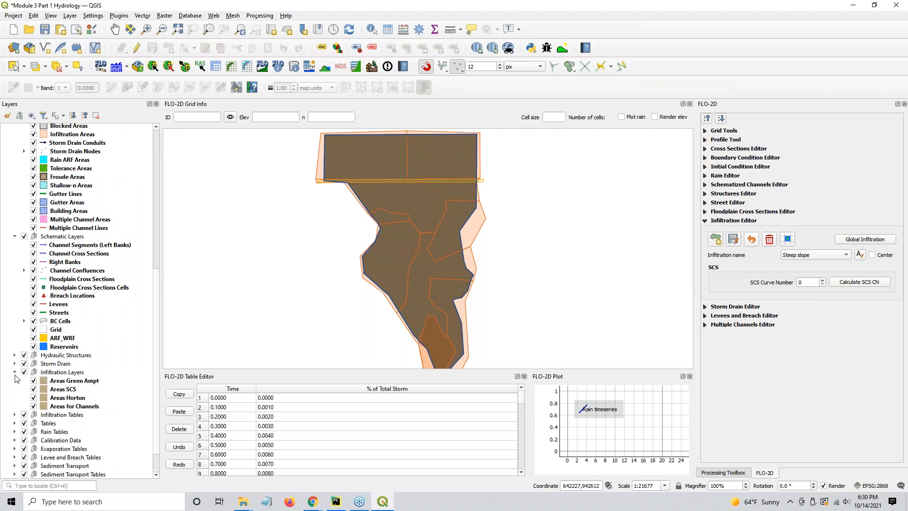
click(61, 389)
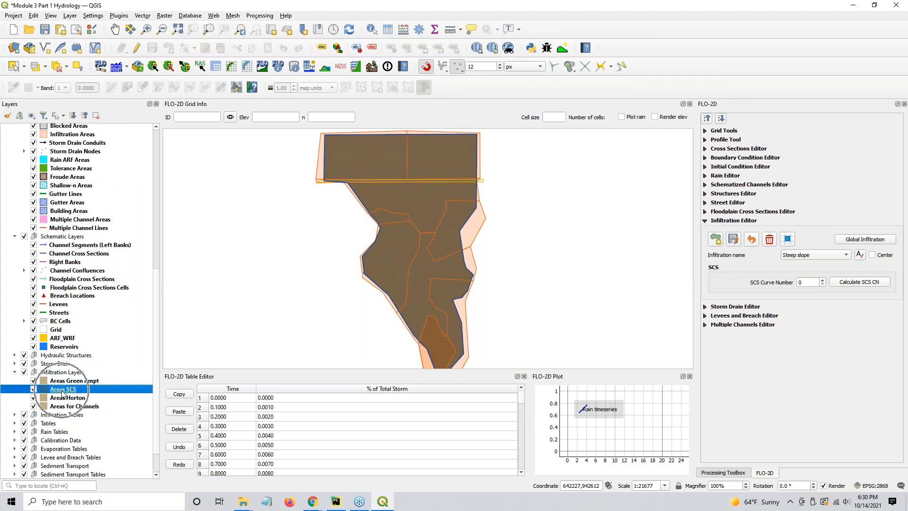
double_click(62, 393)
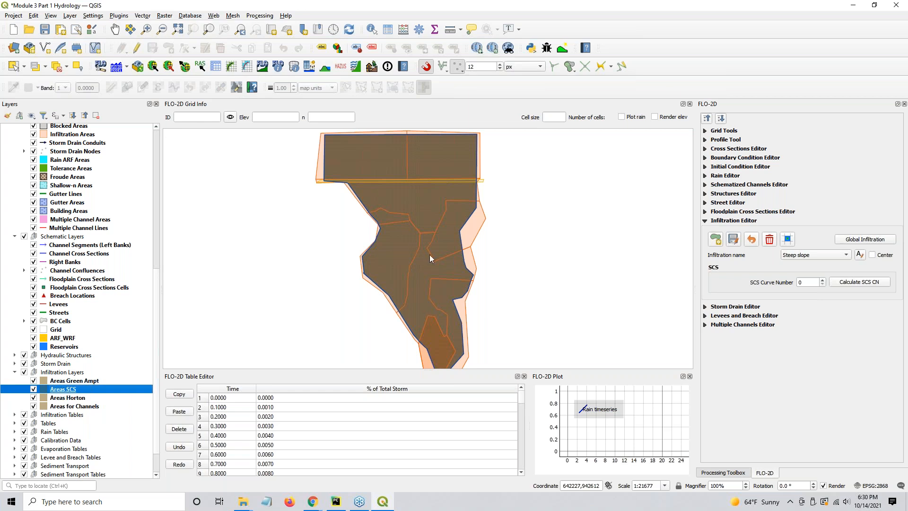
click(421, 131)
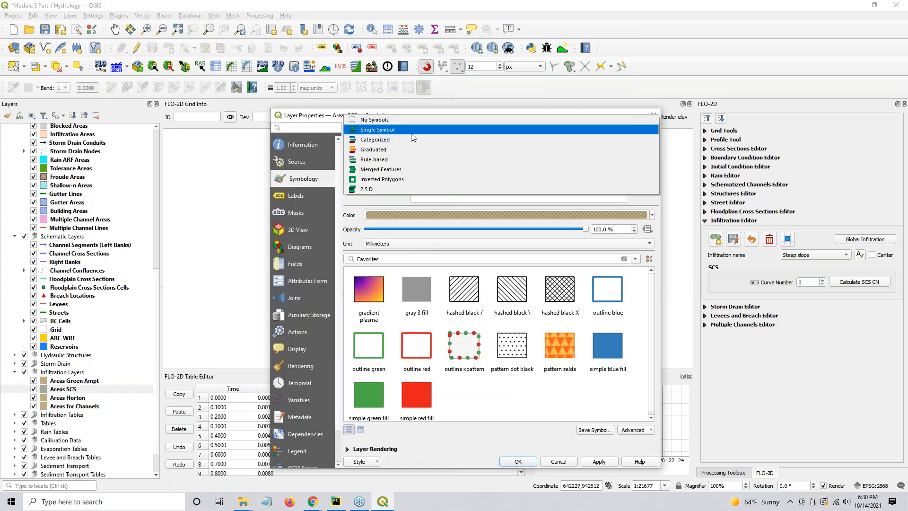
click(413, 159)
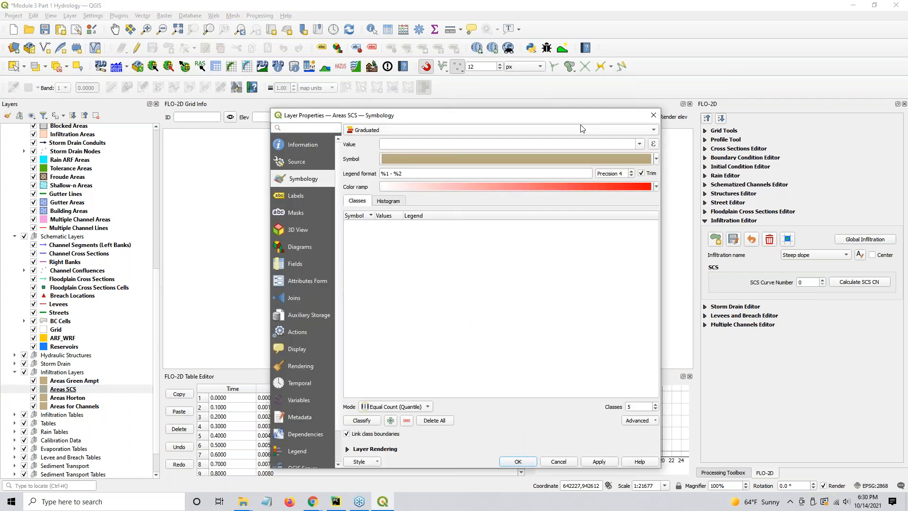
Classify the Areas SCS symbology on the scsn field into 5 Equal Count (Quantile) classes and apply it.
click(639, 144)
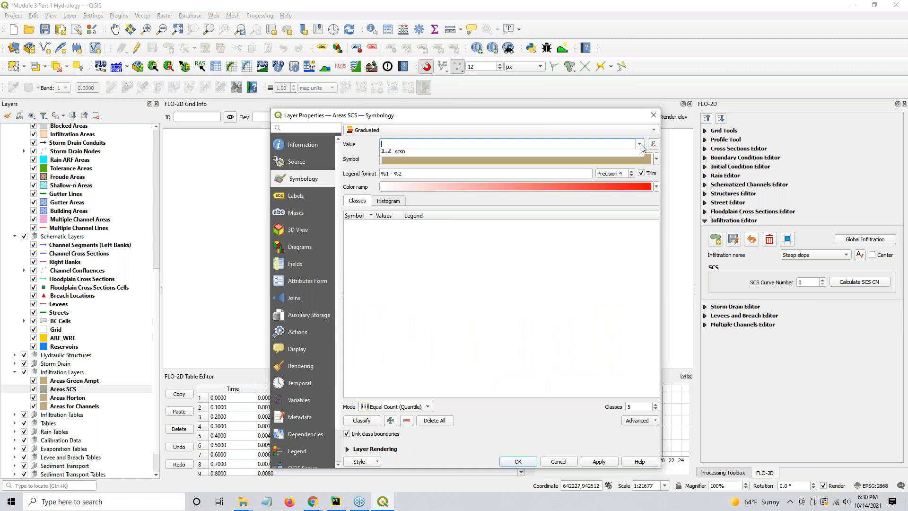
click(486, 162)
click(362, 420)
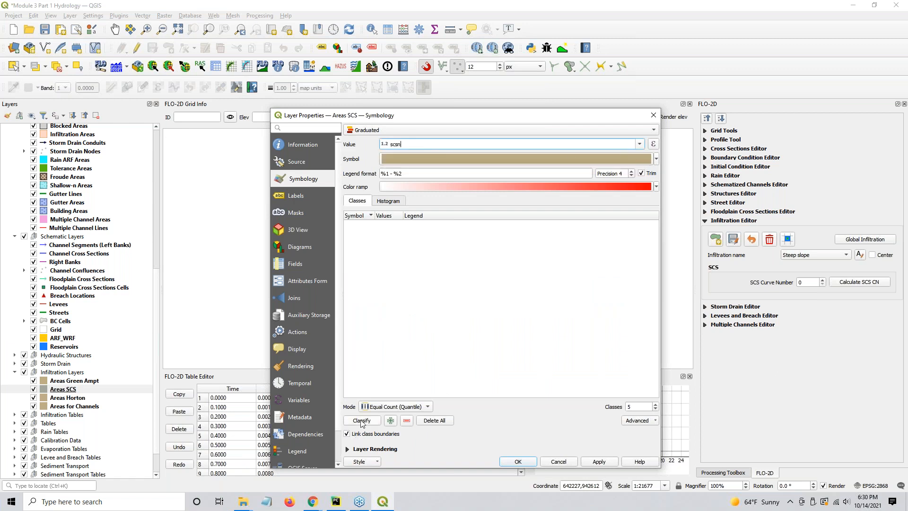
click(875, 324)
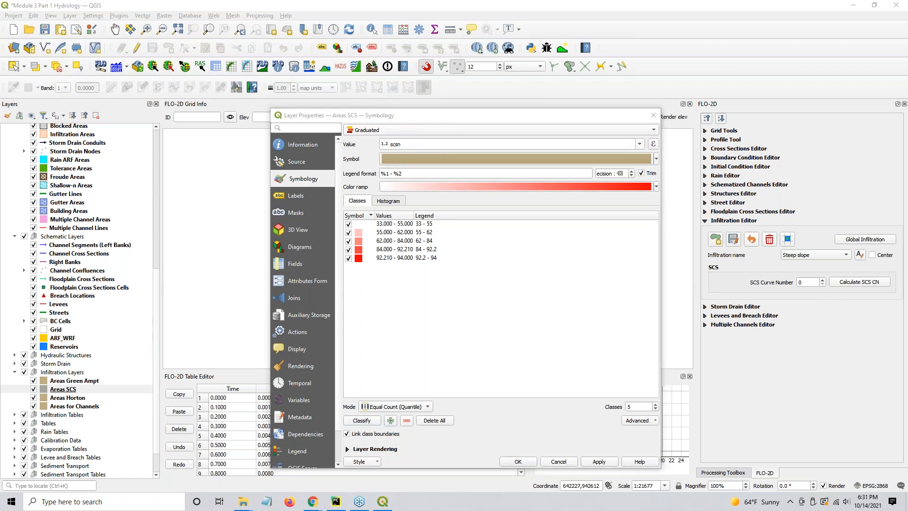
click(399, 143)
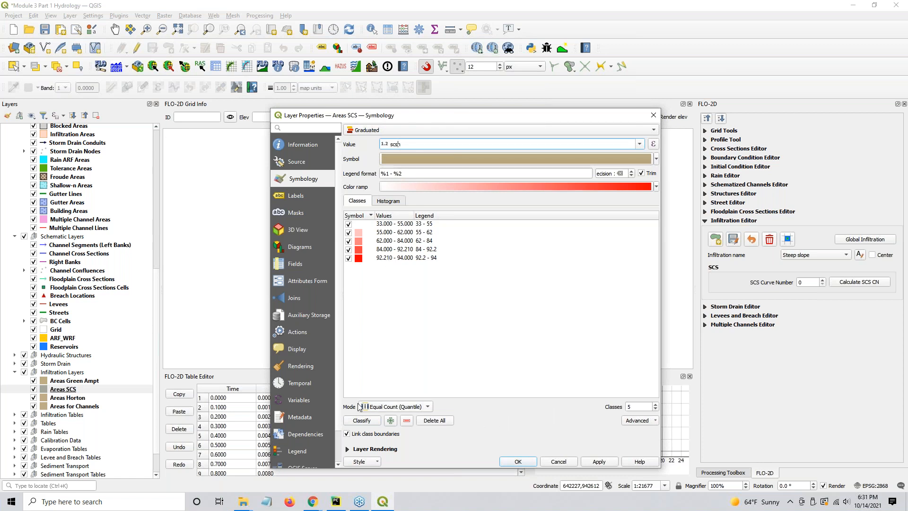
click(600, 462)
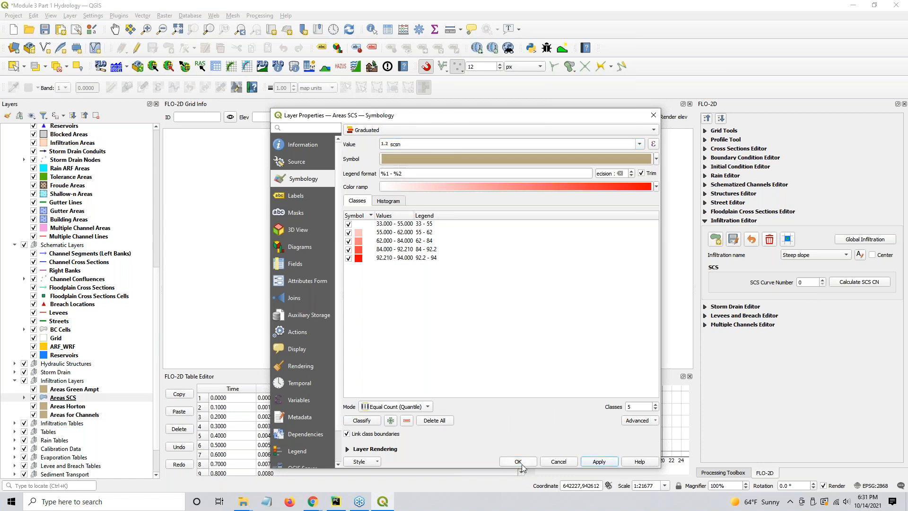
click(520, 462)
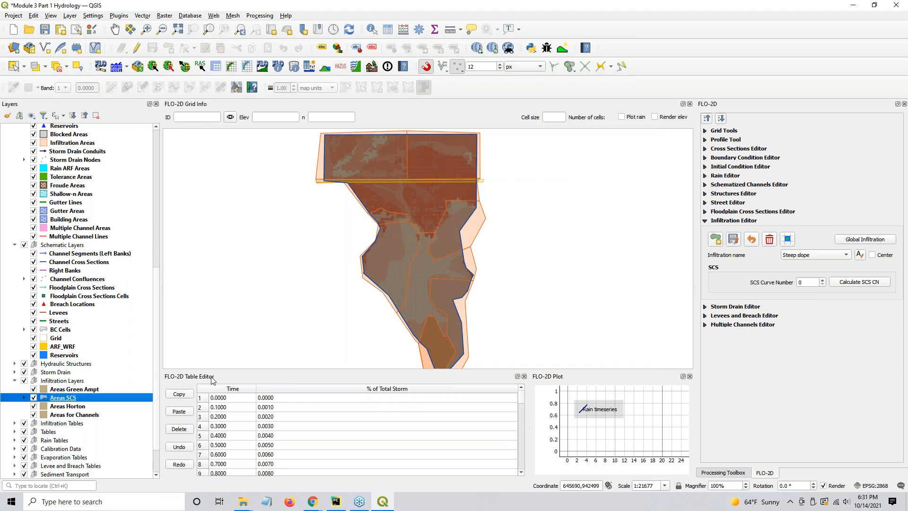
Check the class ranges in the Areas SCS legend and hide the Infiltration Areas layer to reveal the grid's curve number pattern.
click(24, 398)
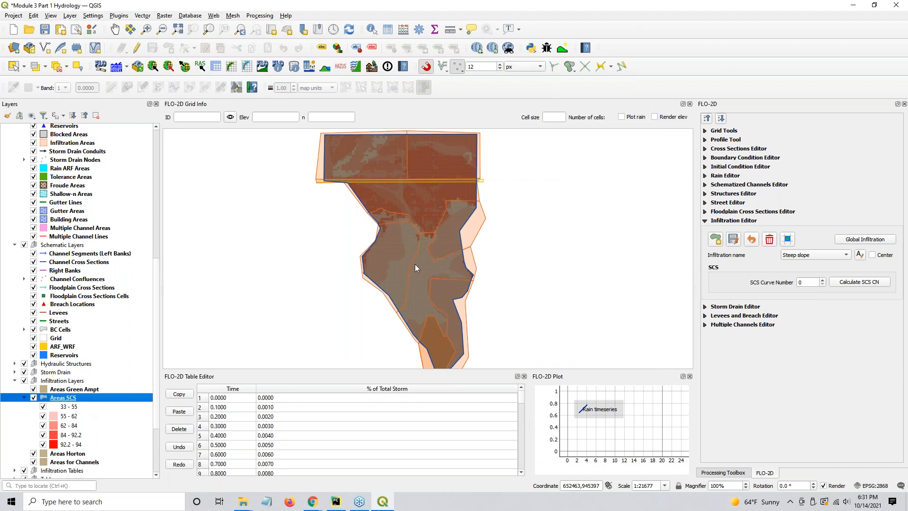
click(24, 398)
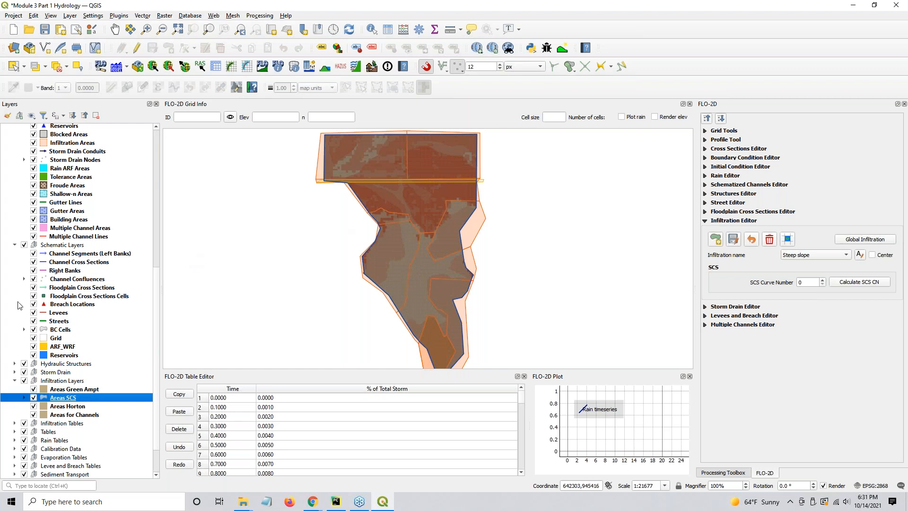
scroll(19, 305, up, 3)
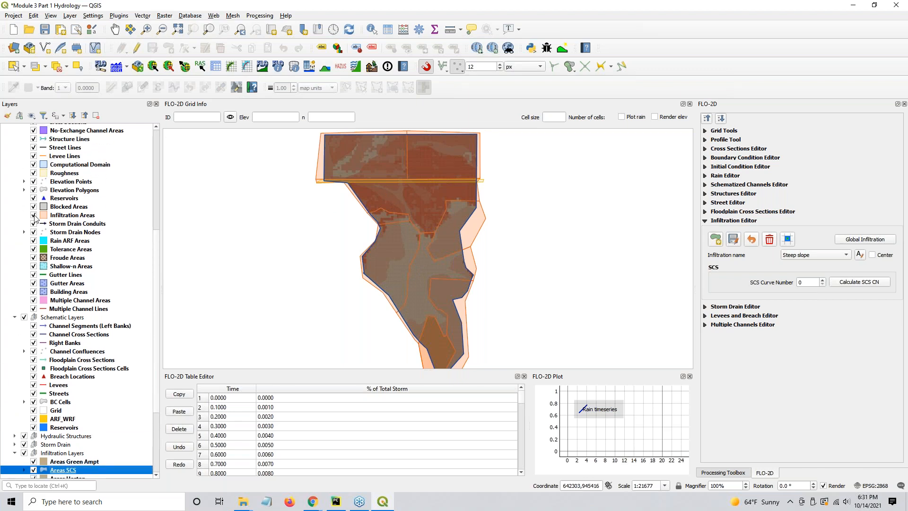
click(33, 215)
click(34, 215)
click(33, 215)
scroll(71, 189, up, 8)
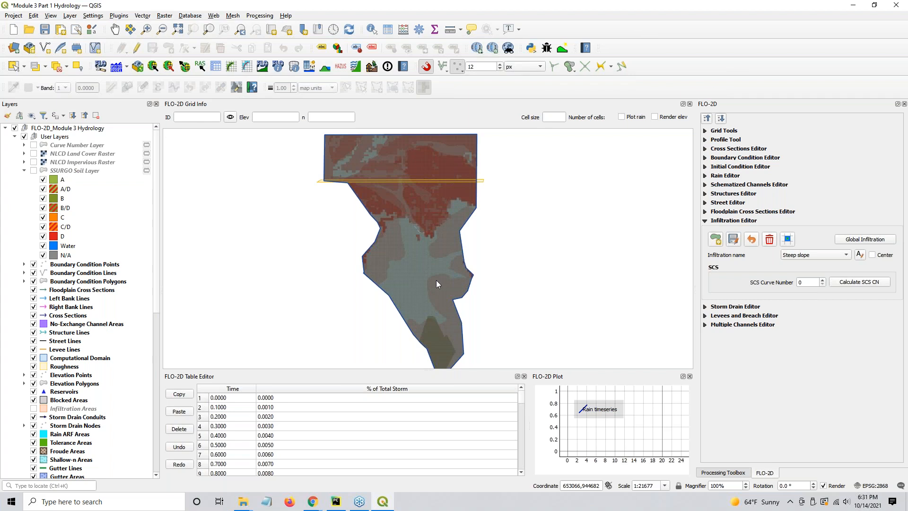
scroll(18, 359, down, 9)
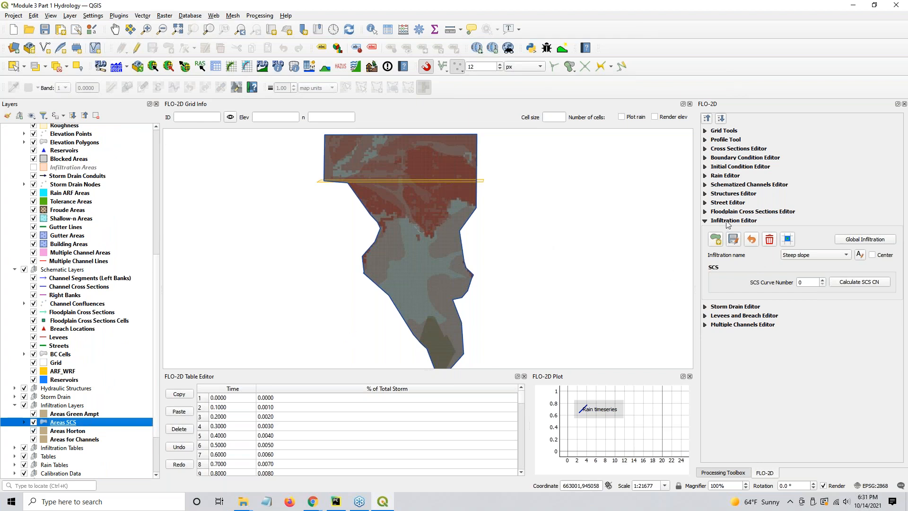
Collapse the Infiltration Editor and show the NLCD Land Cover Raster on the map.
click(706, 221)
scroll(31, 266, up, 7)
scroll(31, 266, up, 3)
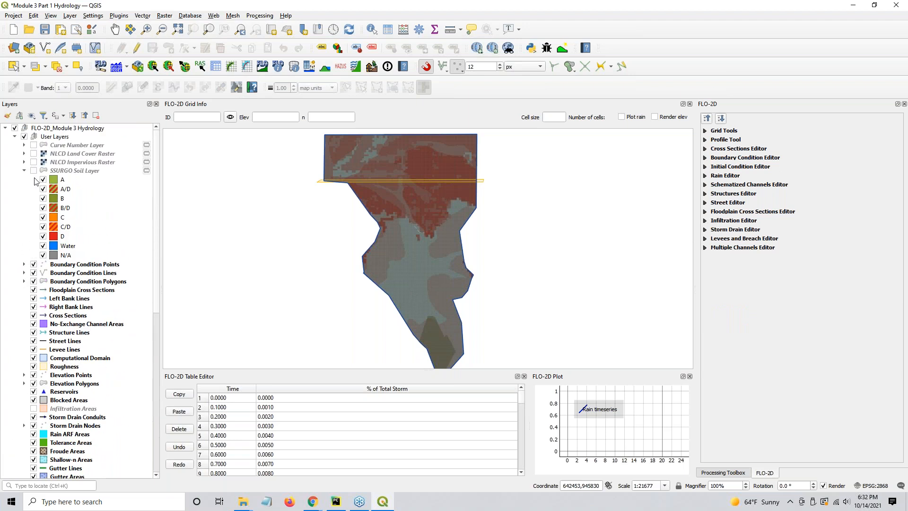
click(34, 154)
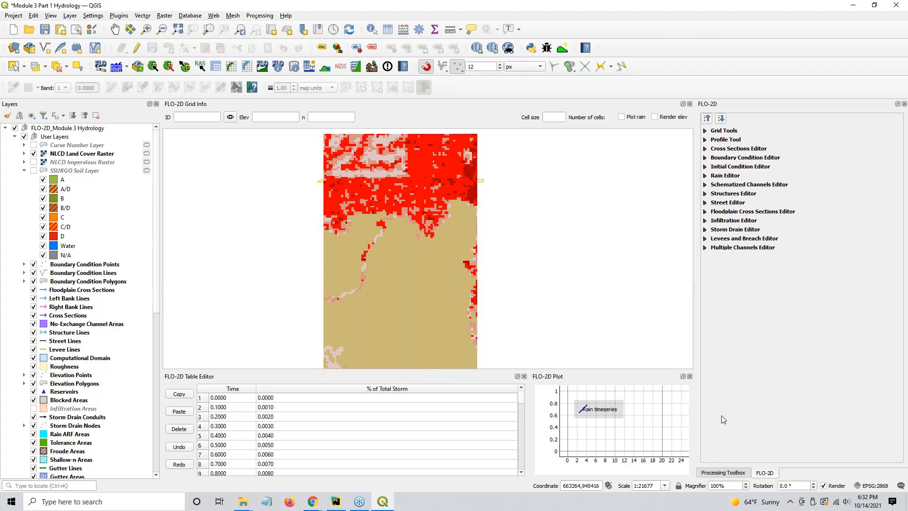
Run the Reclassify Landuse to nValue model on the NLCD Land Cover Raster with temporary output, and check the nvalue raster's legend range.
click(736, 474)
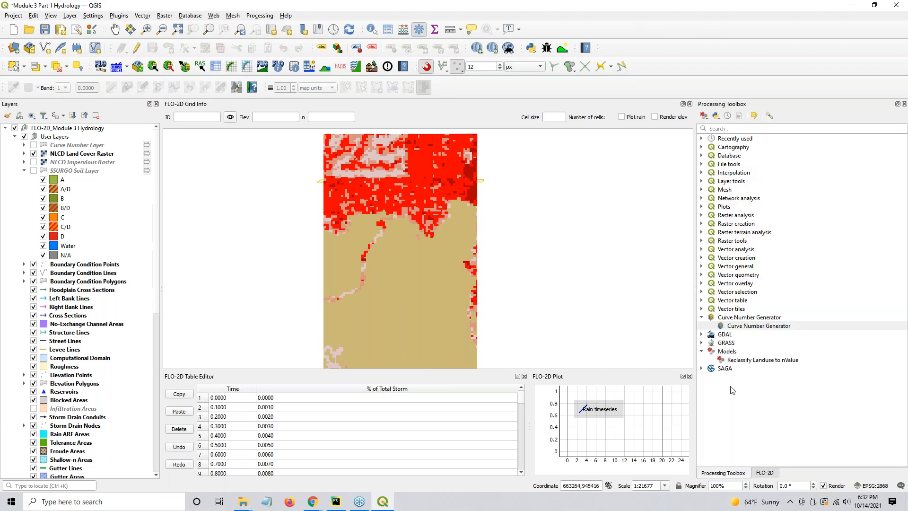
click(737, 361)
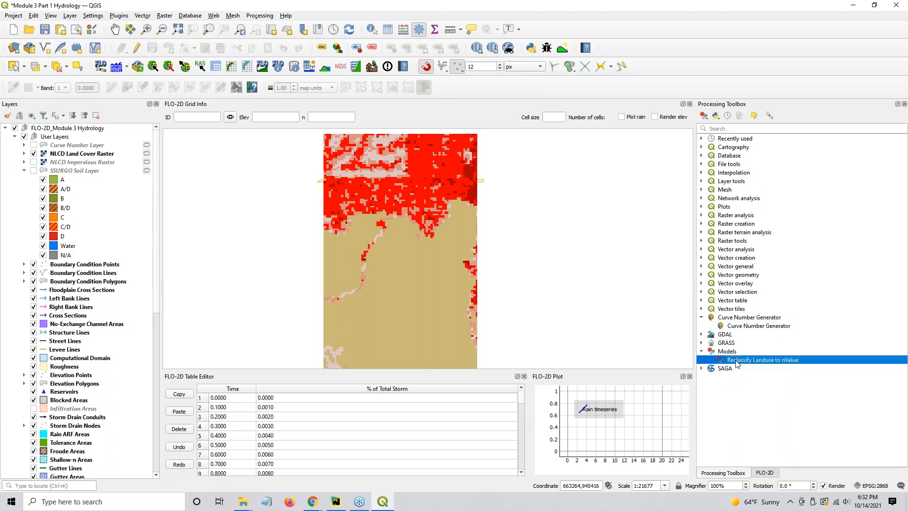
click(57, 157)
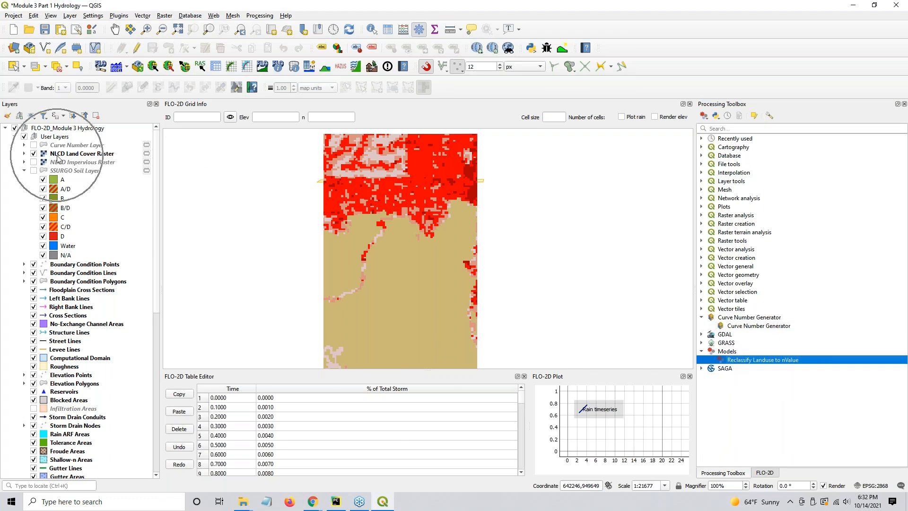
click(750, 361)
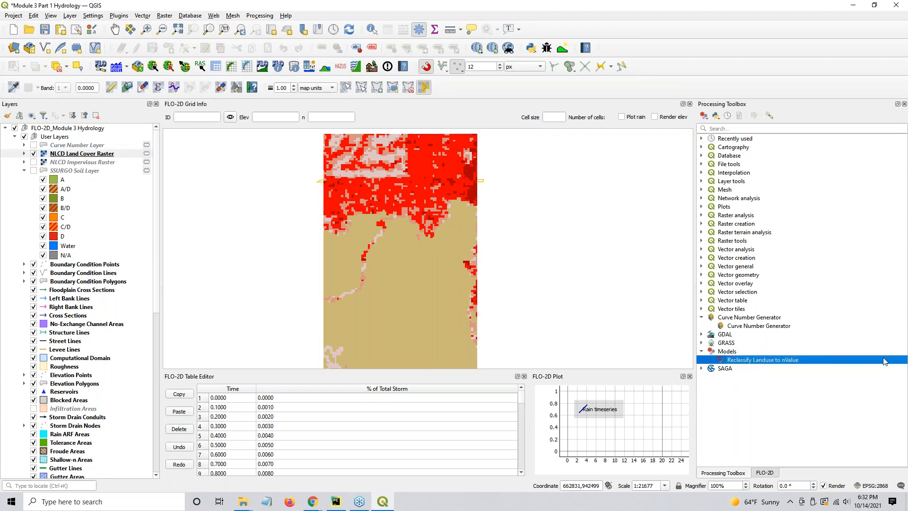
double_click(750, 361)
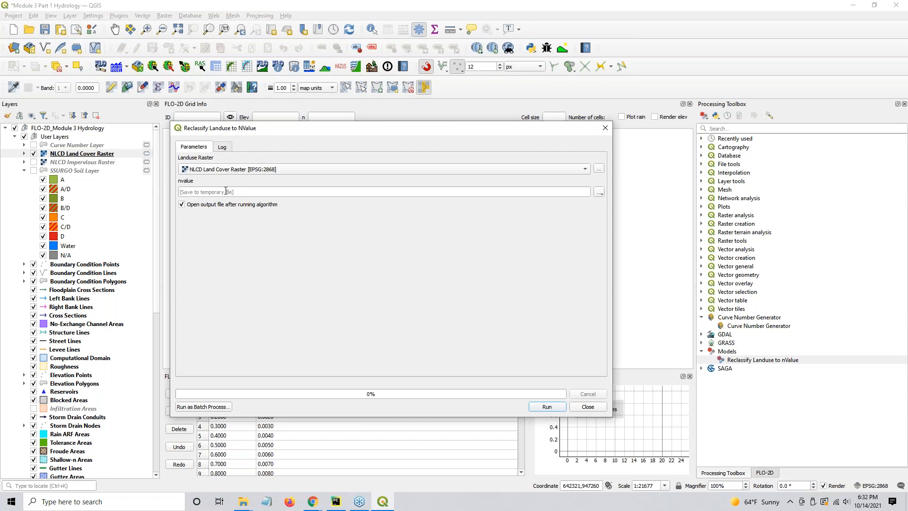
click(551, 408)
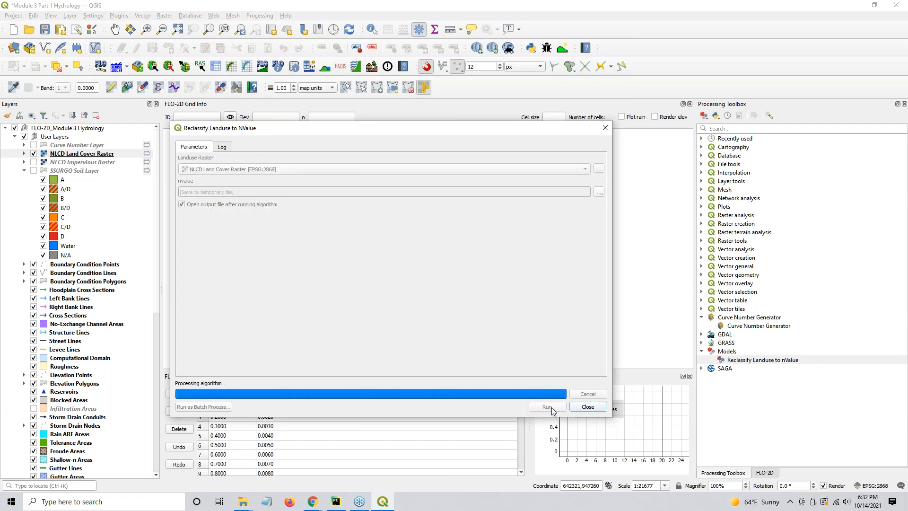
click(588, 408)
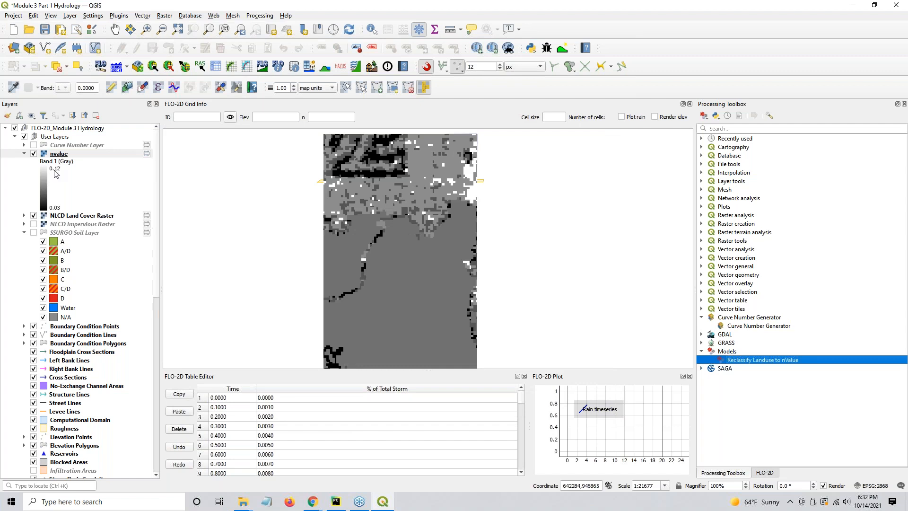
click(55, 174)
click(57, 202)
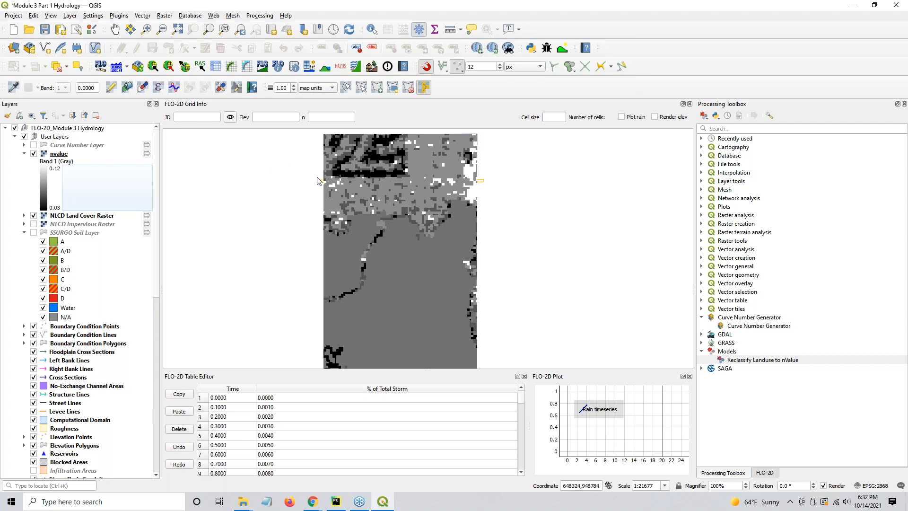
click(406, 295)
Sample grid roughness from the nvalue raster with source NODATA value -9999, averaging all non-NODATA pixels.
click(765, 473)
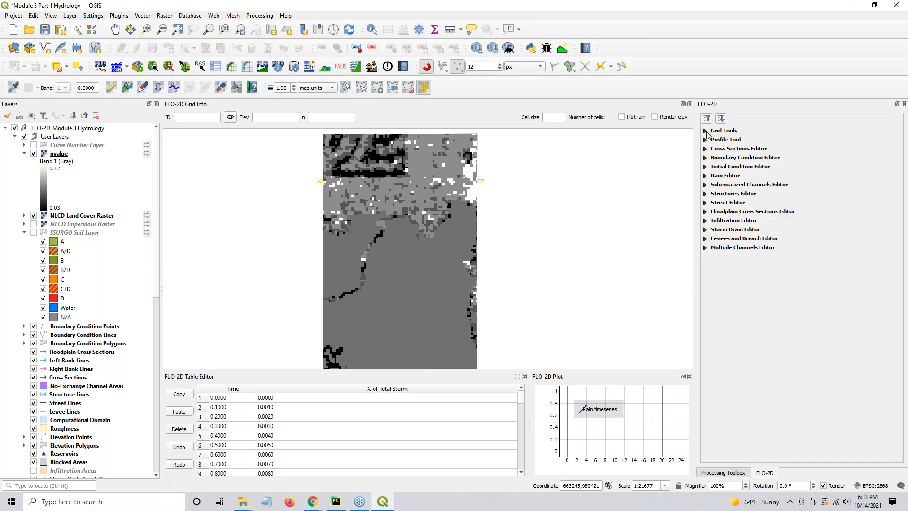
click(710, 133)
click(729, 170)
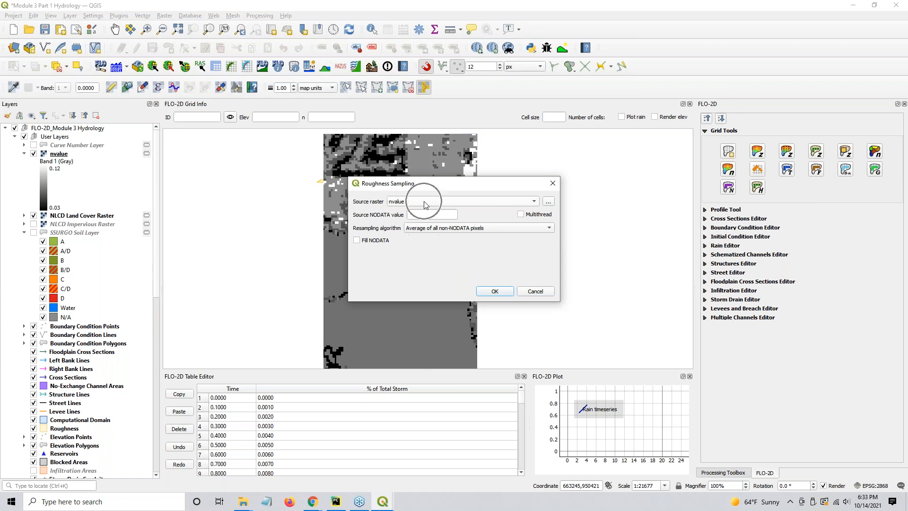
click(430, 216)
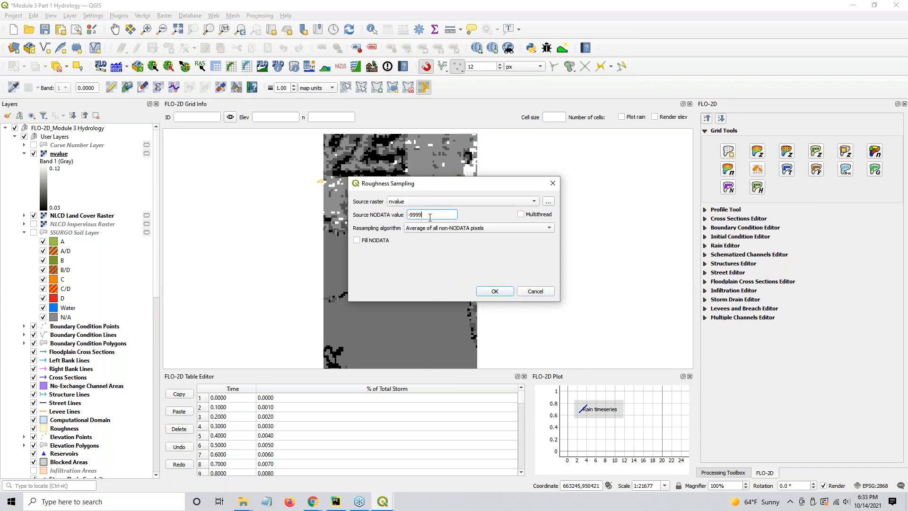
click(492, 290)
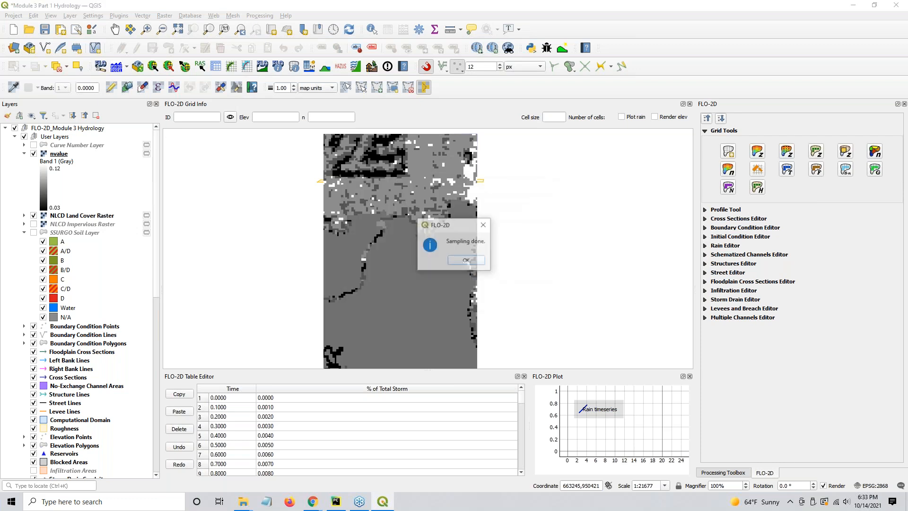
click(465, 261)
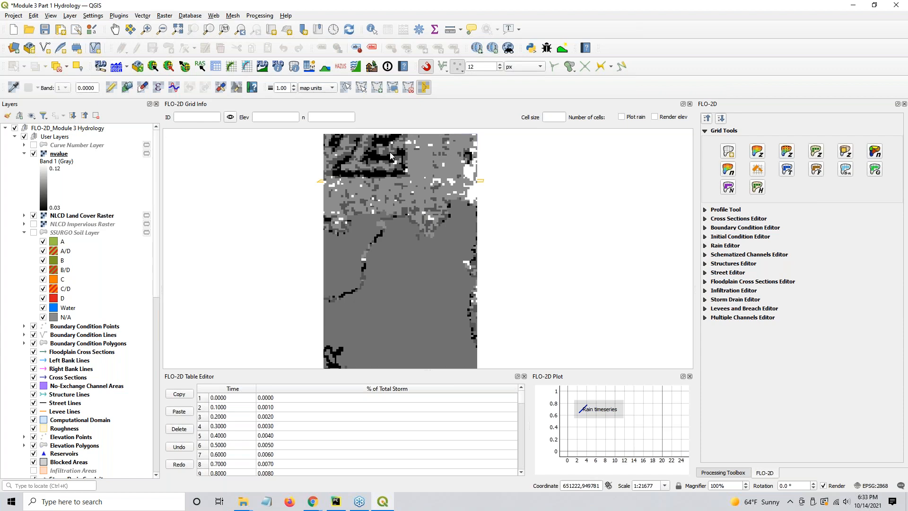
Inspect the nvalue raster's layer information, including its dimensions, pixel size and band NODATA value, and close the properties without changes.
click(61, 155)
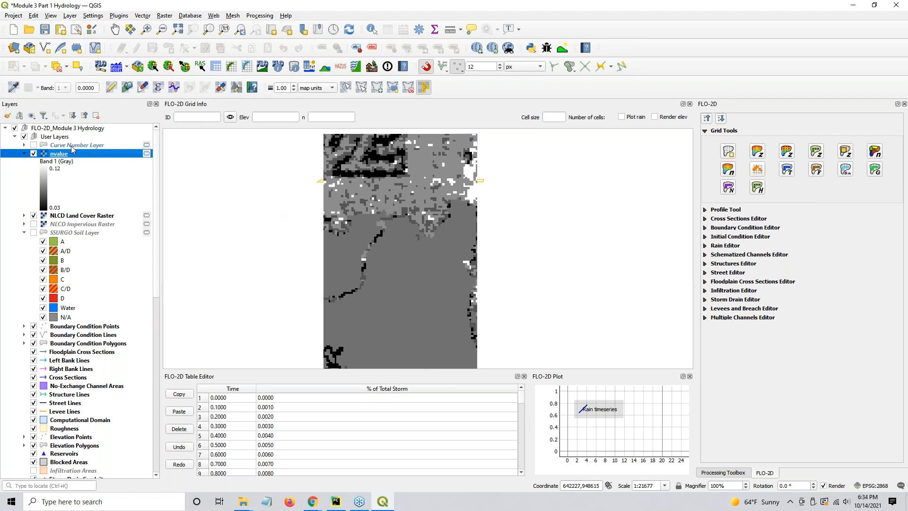
double_click(61, 155)
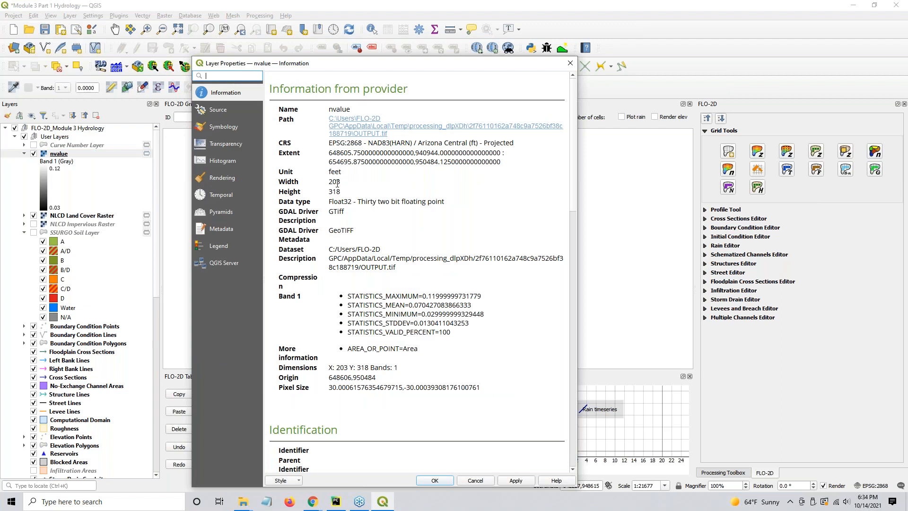
click(344, 368)
double_click(345, 367)
scroll(344, 343, down, 12)
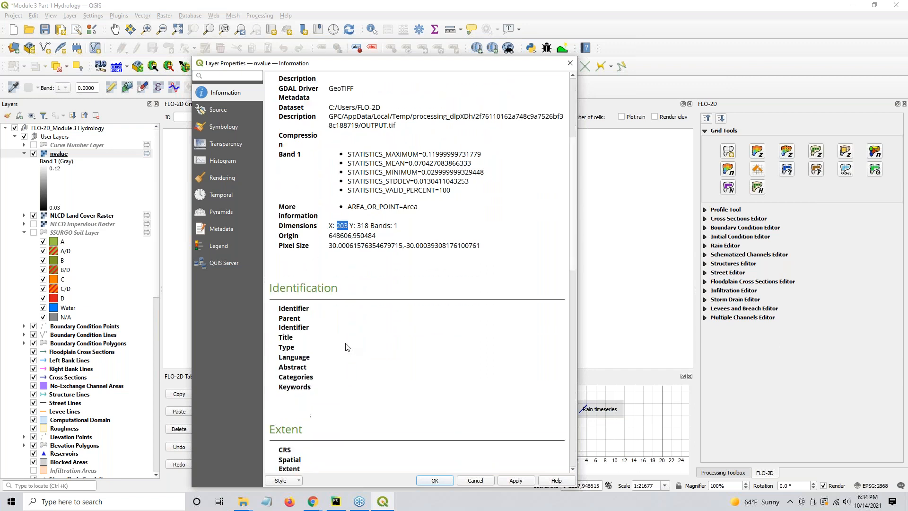
scroll(345, 351, down, 4)
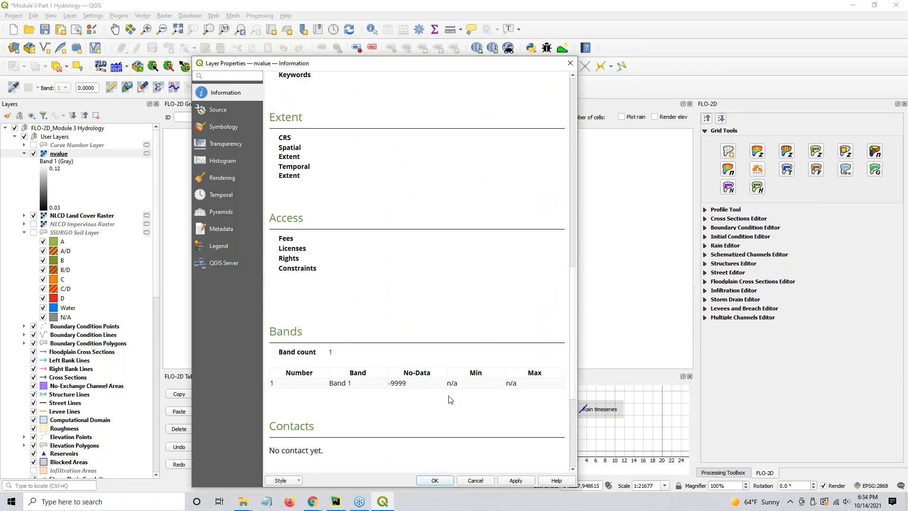
scroll(412, 393, down, 3)
scroll(412, 393, down, 2)
scroll(412, 391, up, 15)
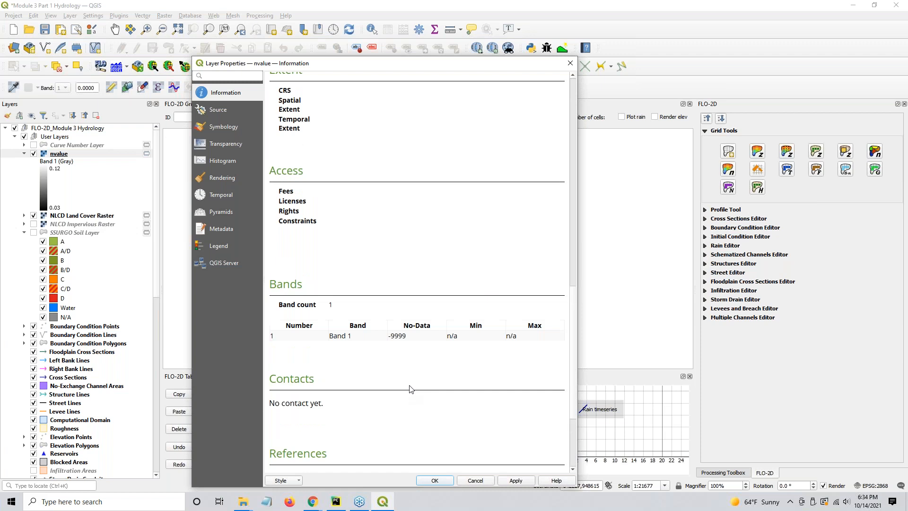
scroll(438, 332, up, 1)
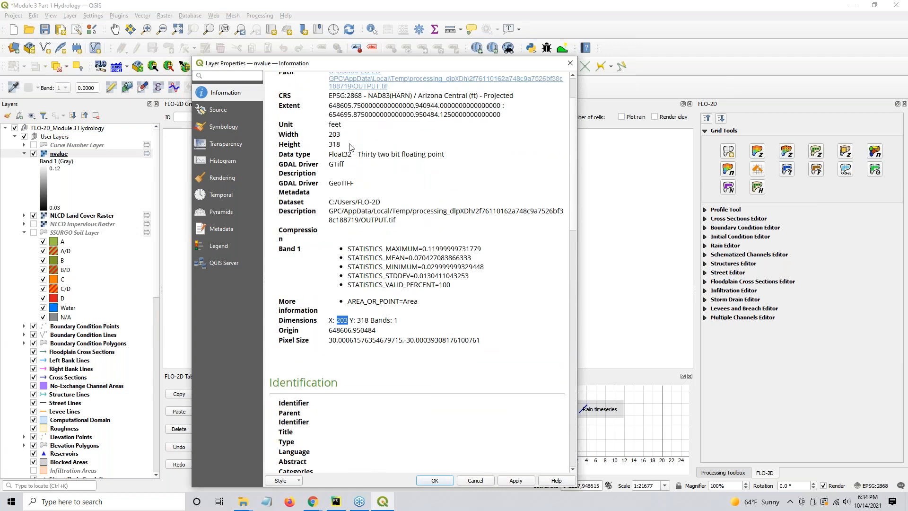
scroll(348, 141, up, 2)
click(351, 266)
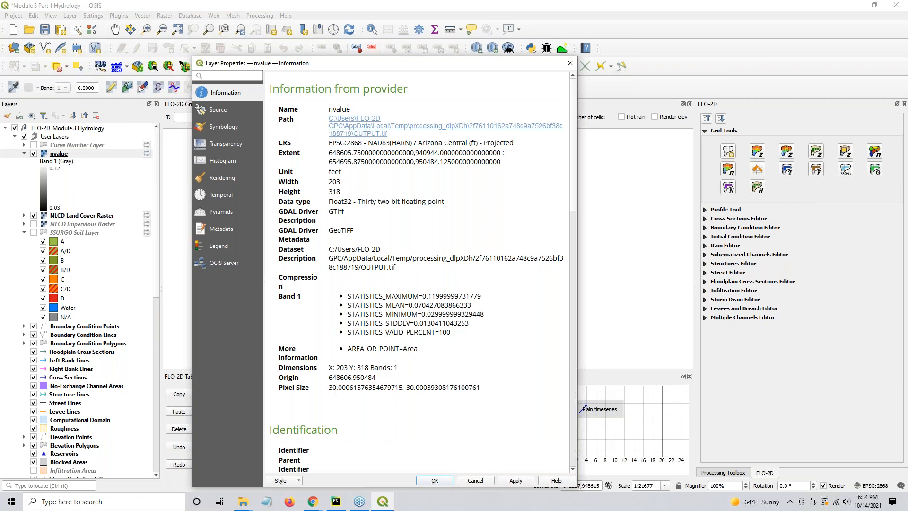
drag(334, 389, 445, 390)
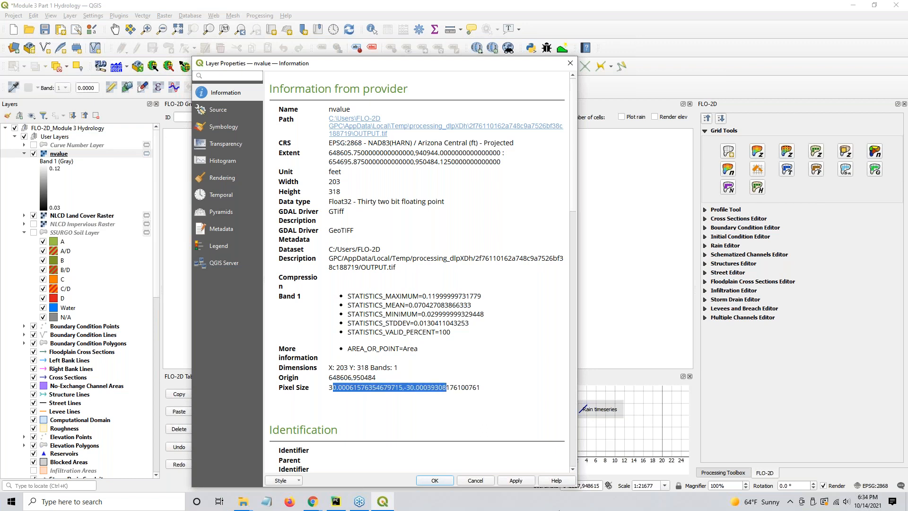
click(480, 481)
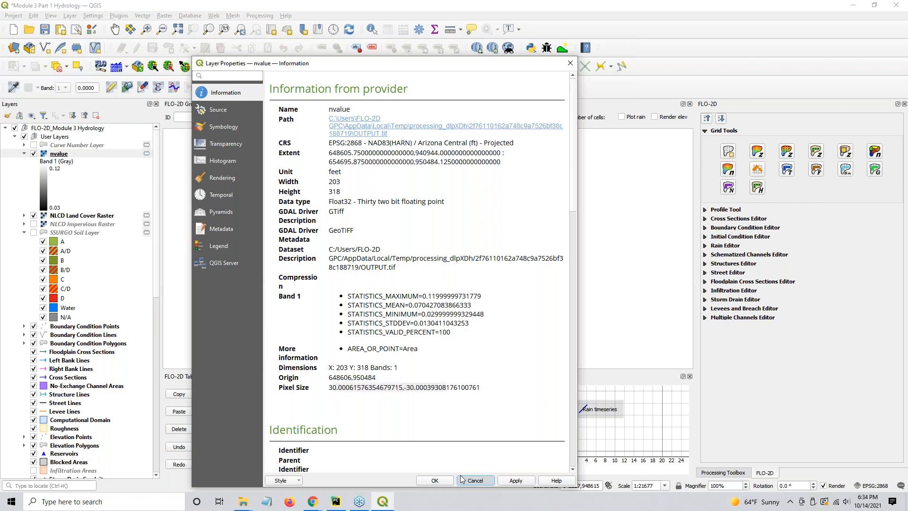
Show the NLCD Impervious Raster, SSURGO Soil Layer and Curve Number Layer, and select all five layers from Curve Number Layer through SSURGO Soil Layer.
click(56, 217)
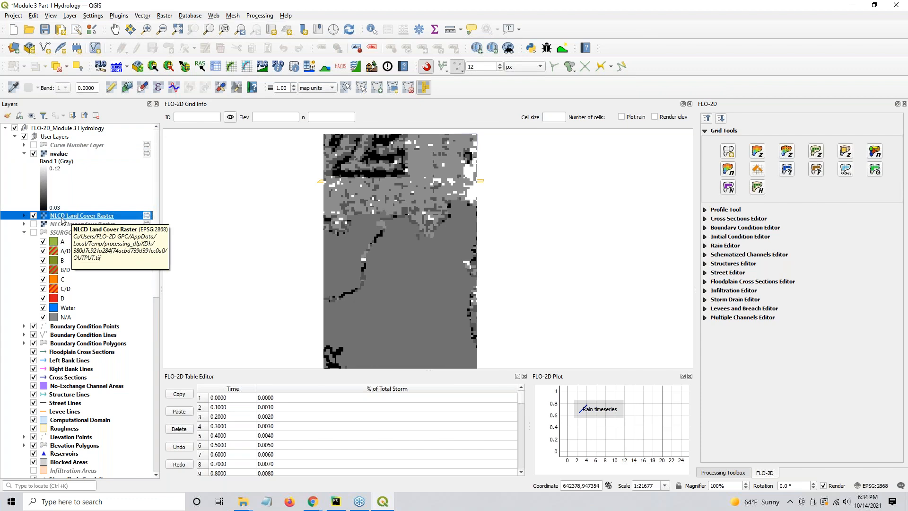
click(54, 156)
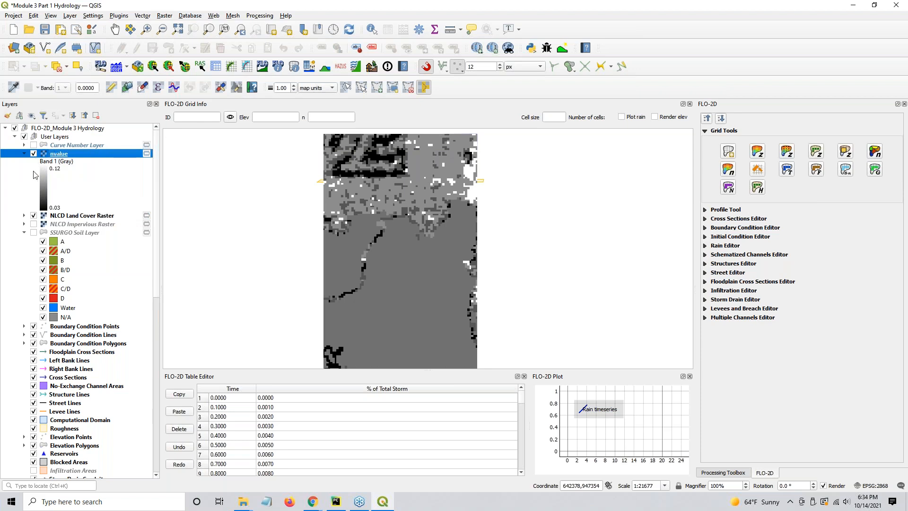
click(33, 224)
click(33, 232)
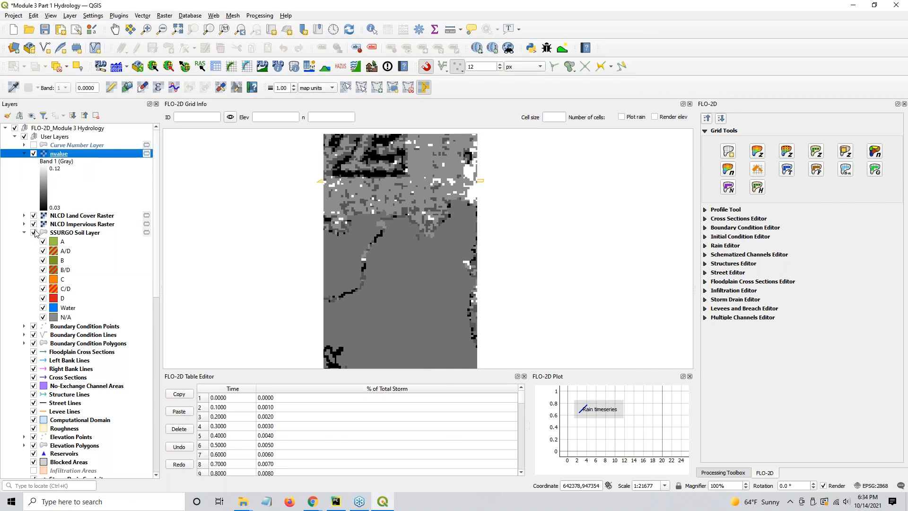
click(33, 145)
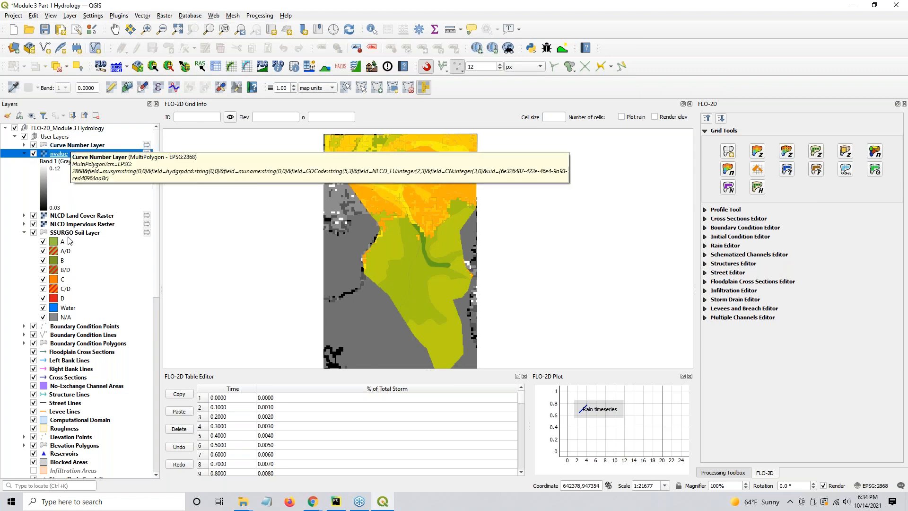
ctrl+click(77, 146)
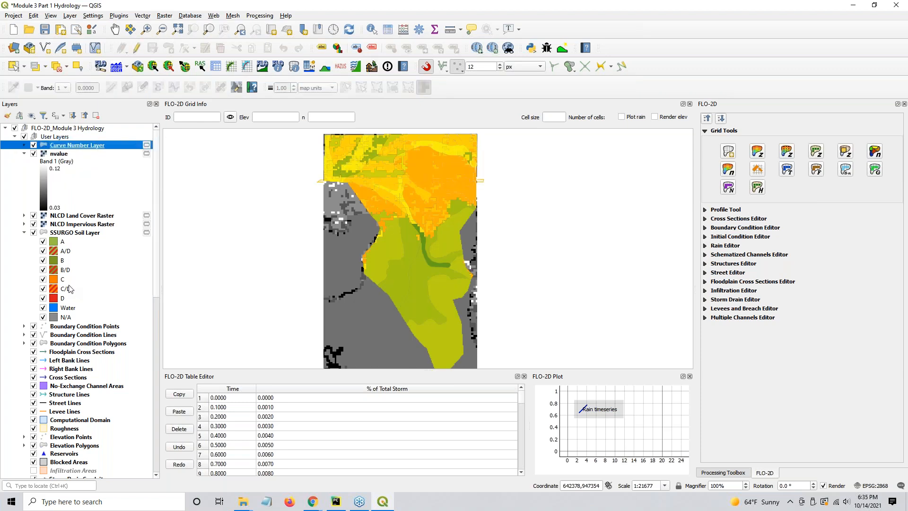
shift+click(75, 232)
right_click(75, 232)
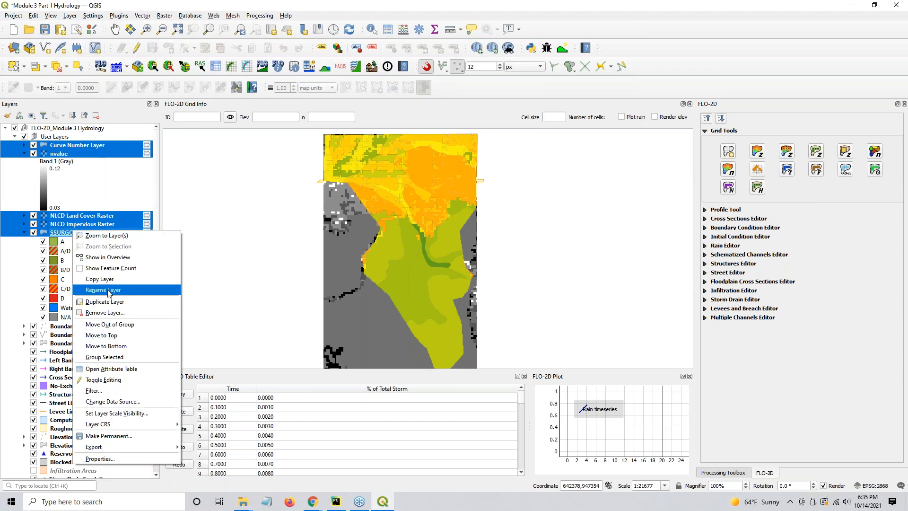
mouse_move(124, 451)
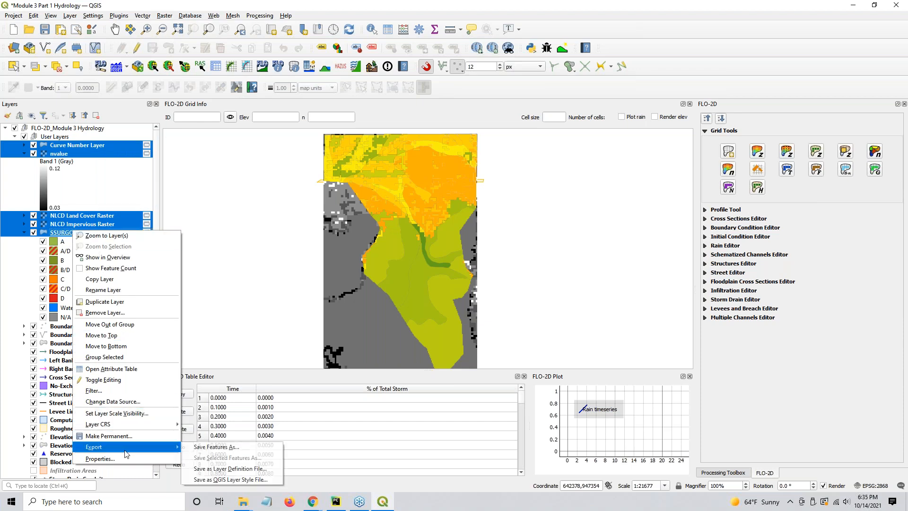
click(221, 448)
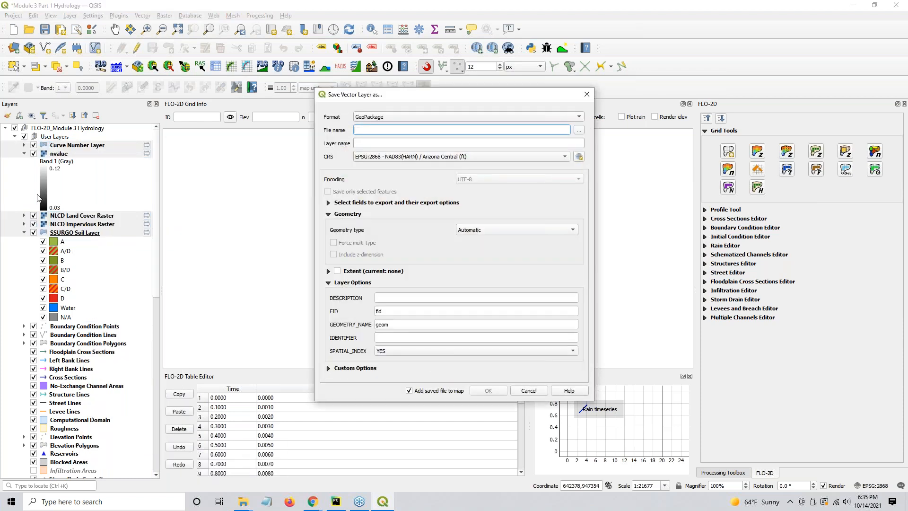
click(397, 118)
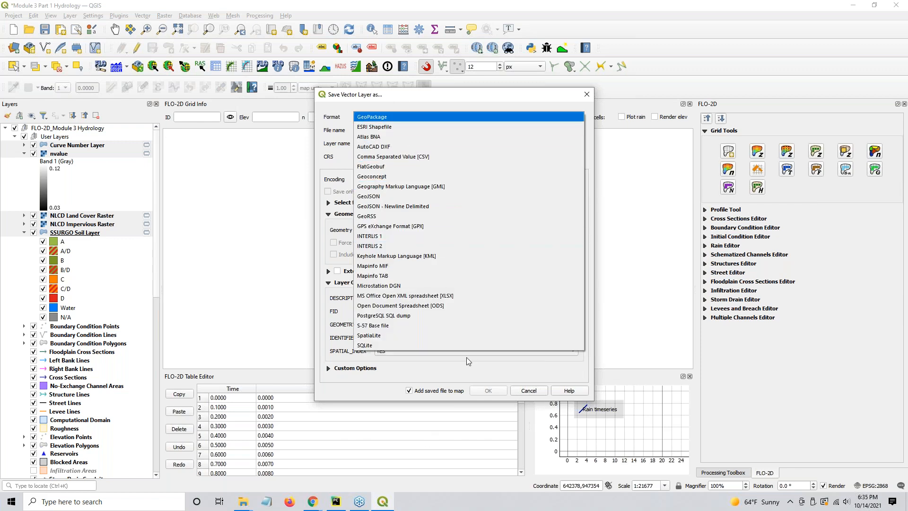
click(491, 363)
click(529, 390)
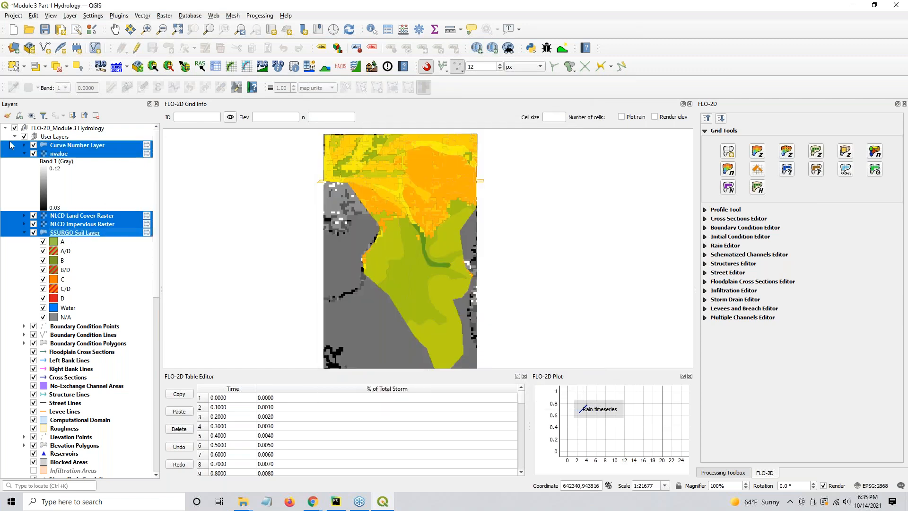
Collapse the nvalue legend and group the five selected curve number, n-value, NLCD and SSURGO layers within User Layers.
click(24, 154)
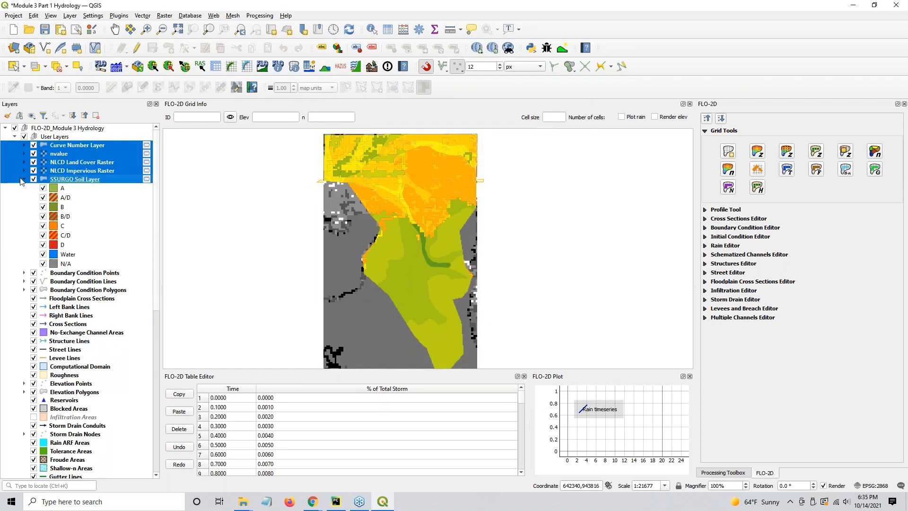
right_click(54, 185)
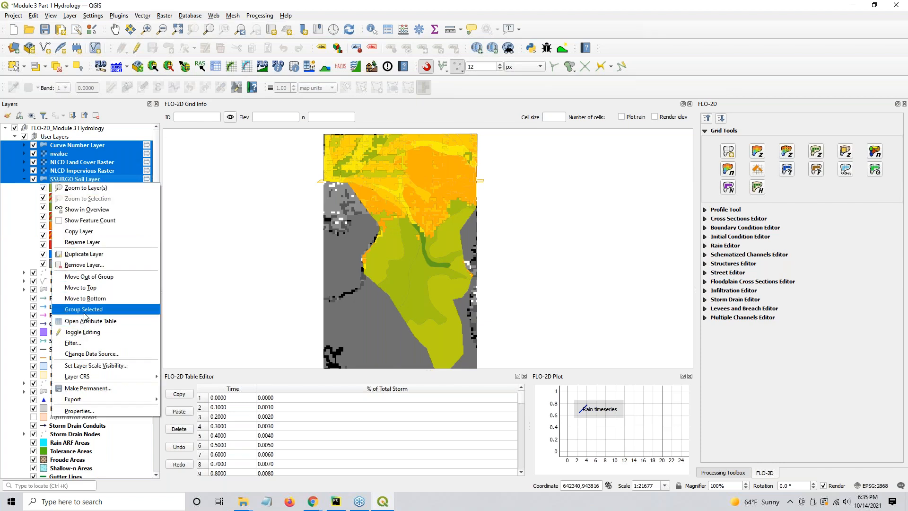
click(84, 310)
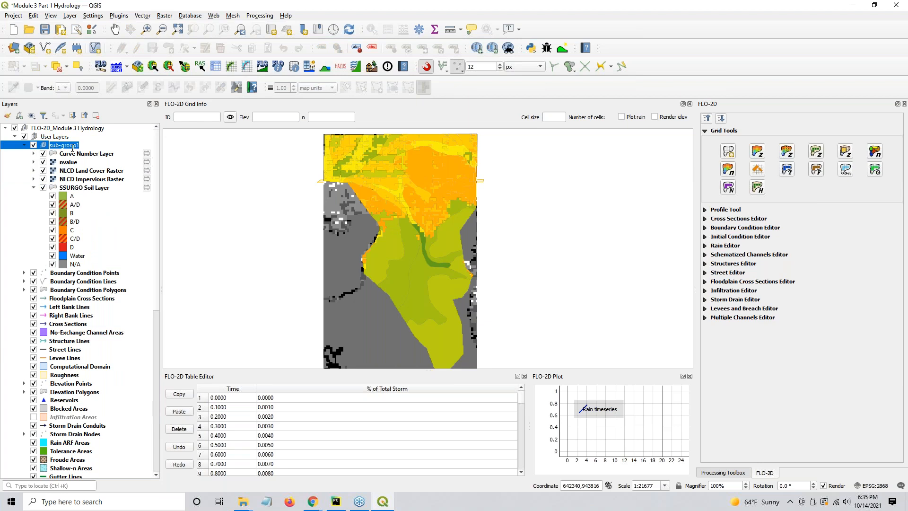
Rename the new layer group as SCS Data, collapse it and hide it on the map.
text(S)
click(73, 197)
click(24, 146)
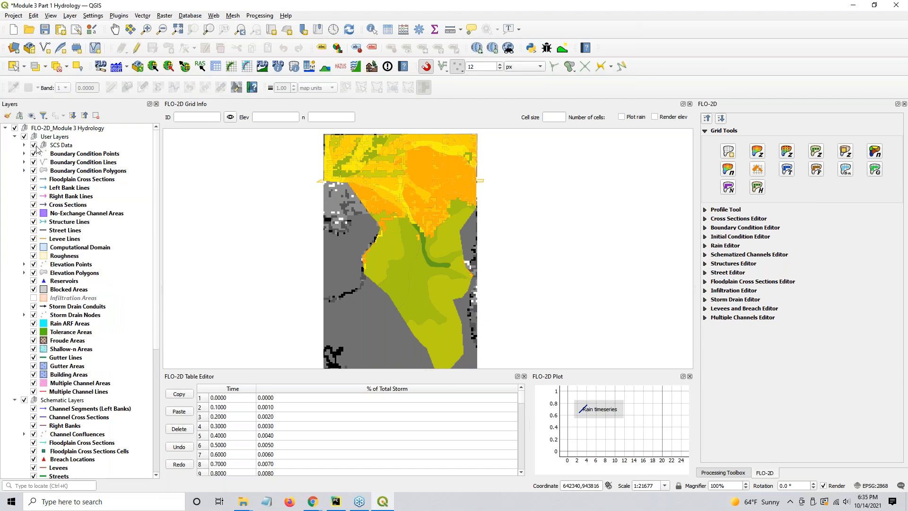
click(33, 145)
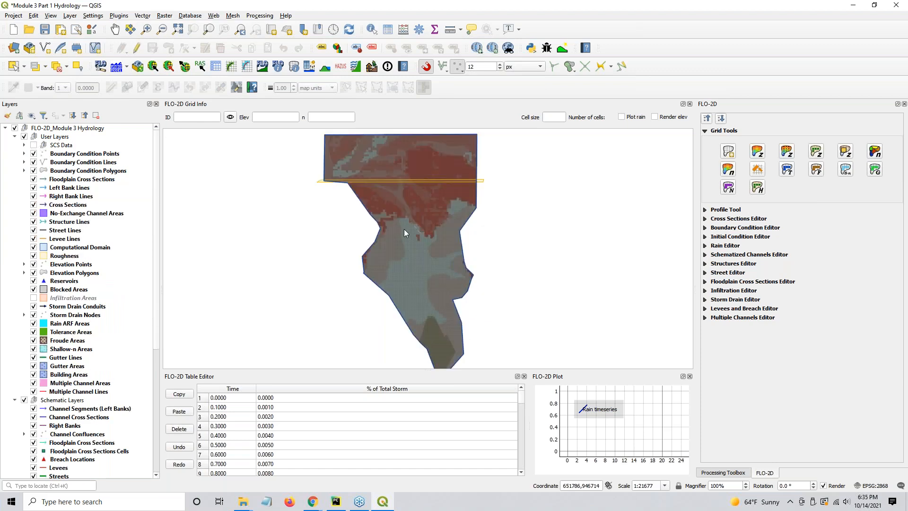
Query grid elements inside and near the narrow roughness polygon crossing the domain to check their n-values.
click(741, 473)
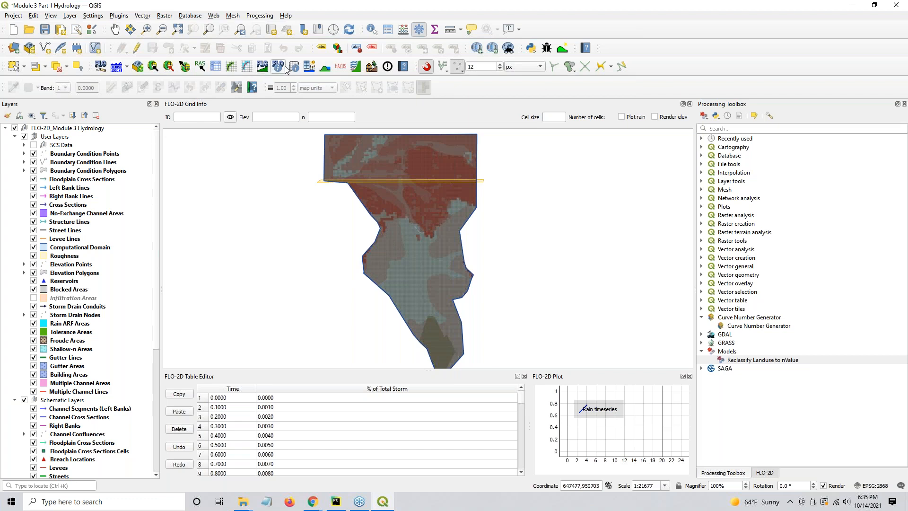
scroll(388, 178, up, 2)
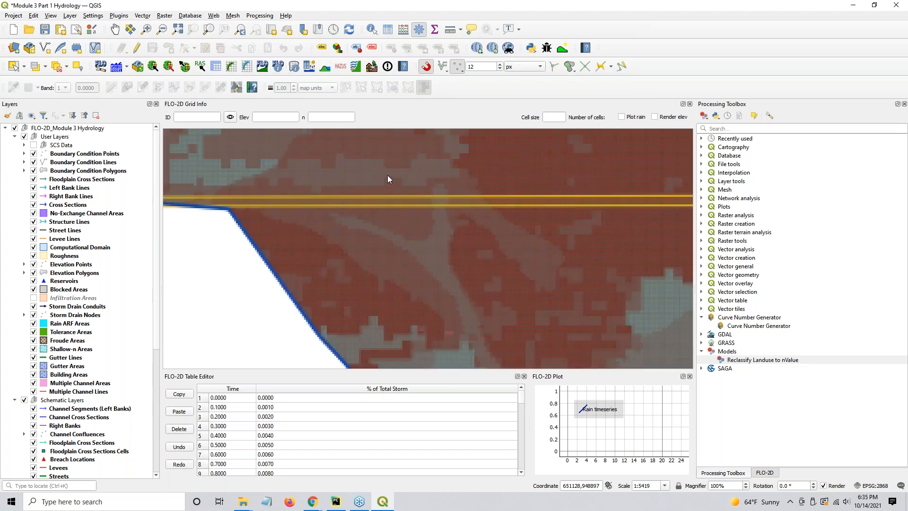
click(295, 67)
click(322, 198)
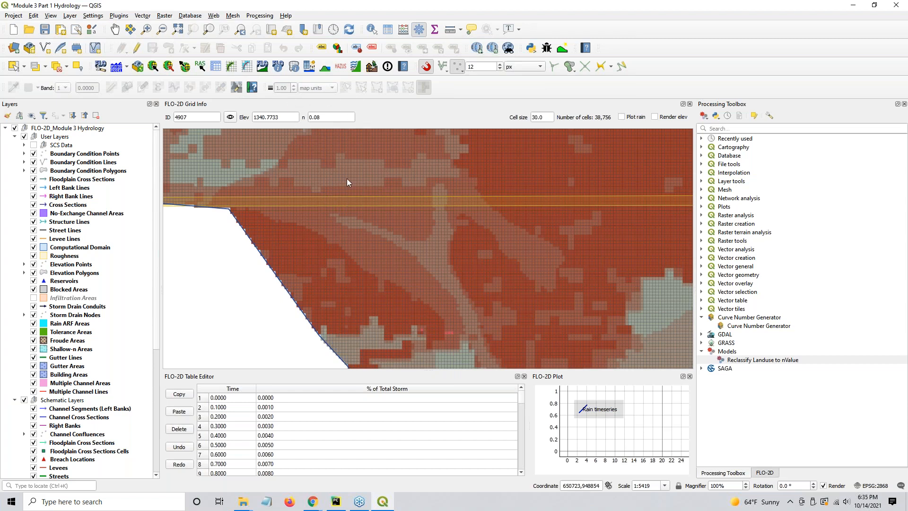
click(244, 163)
click(348, 203)
scroll(347, 204, down, 1)
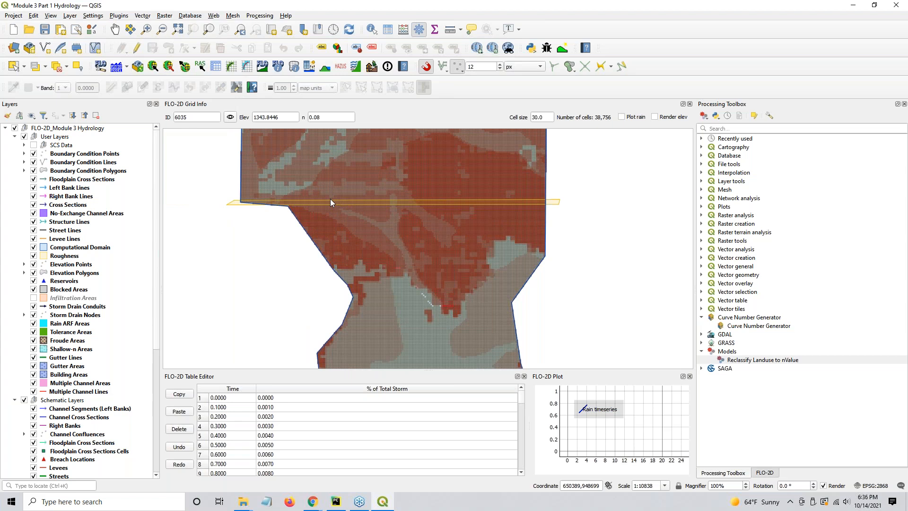
Select the Roughness layer, show the Google Satellite imagery and hide the Infiltration Layers group.
click(67, 256)
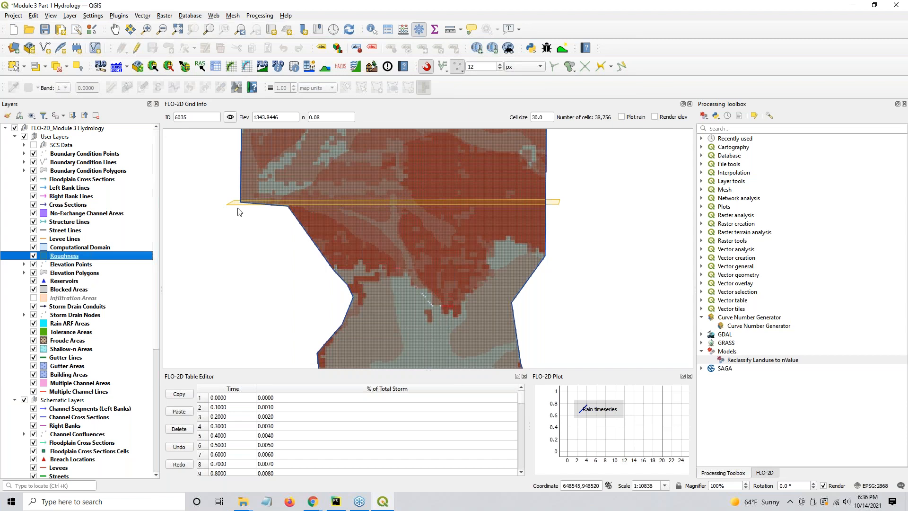
scroll(63, 383, down, 8)
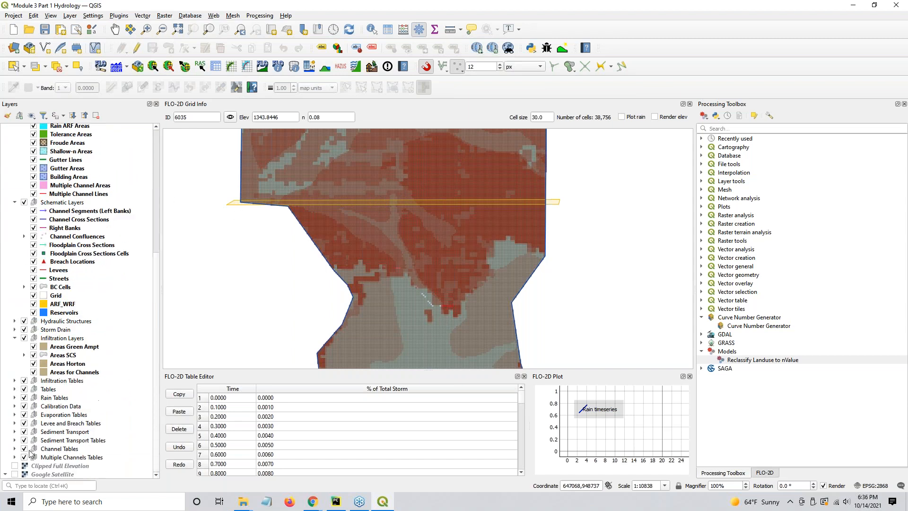
click(16, 475)
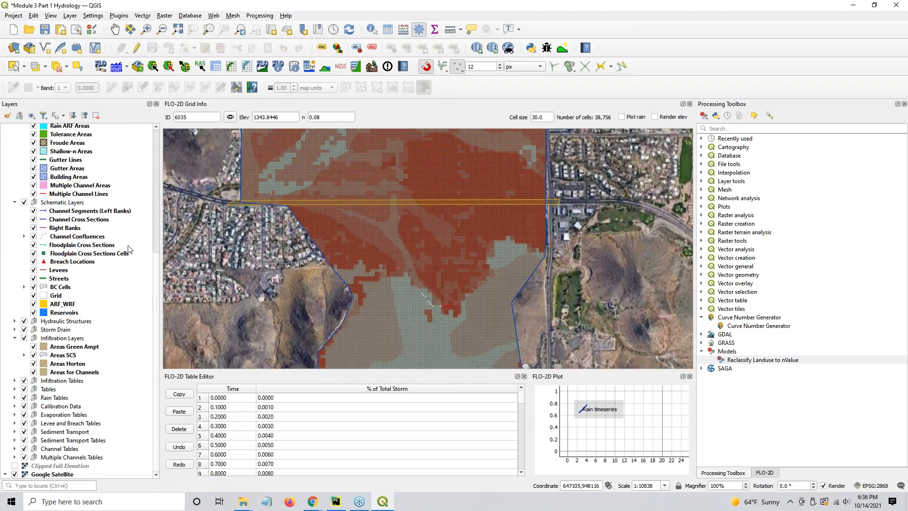
scroll(120, 285, up, 5)
scroll(118, 286, up, 4)
scroll(53, 417, down, 8)
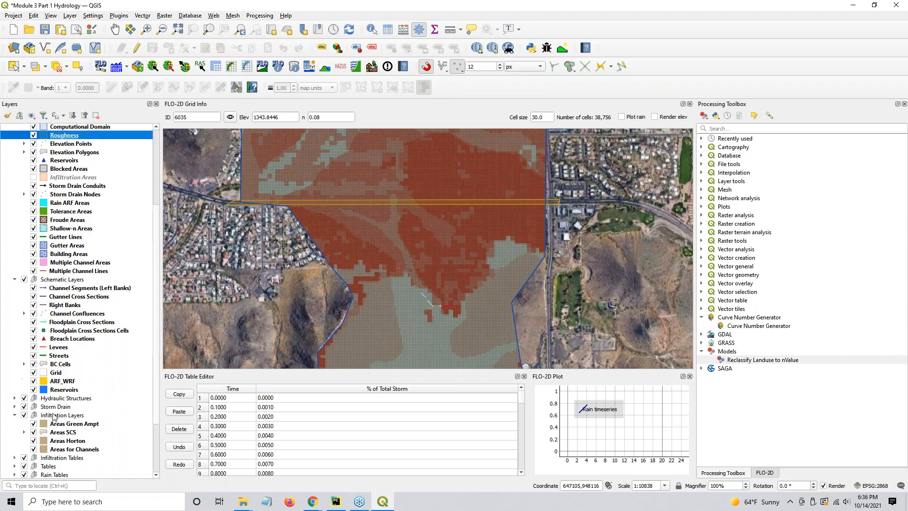
click(24, 338)
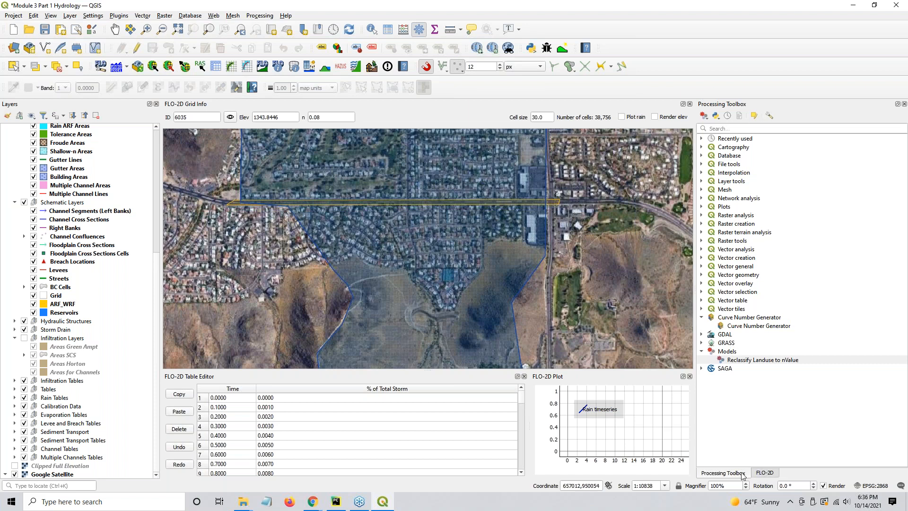
Sample grid roughness by updating only the user roughness polygons, using the centroid point sample for cell intersections.
click(769, 473)
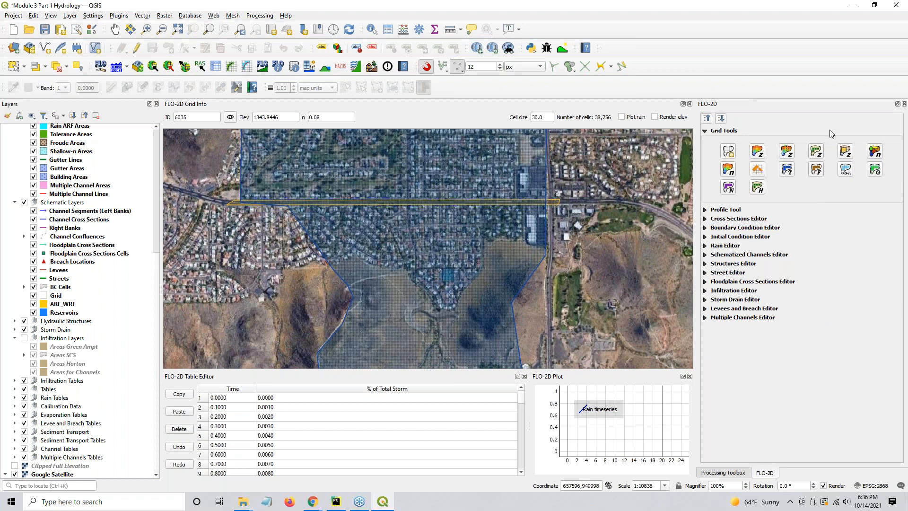
click(876, 151)
click(464, 200)
click(470, 278)
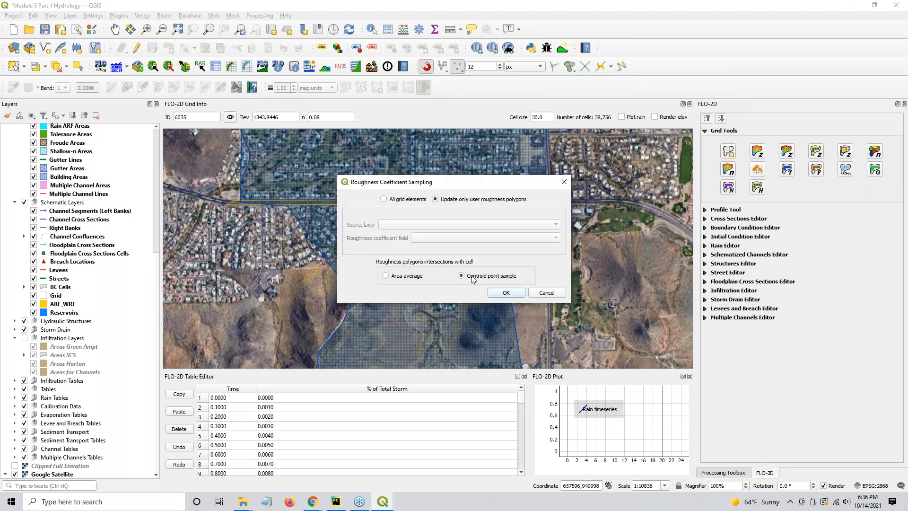
click(504, 293)
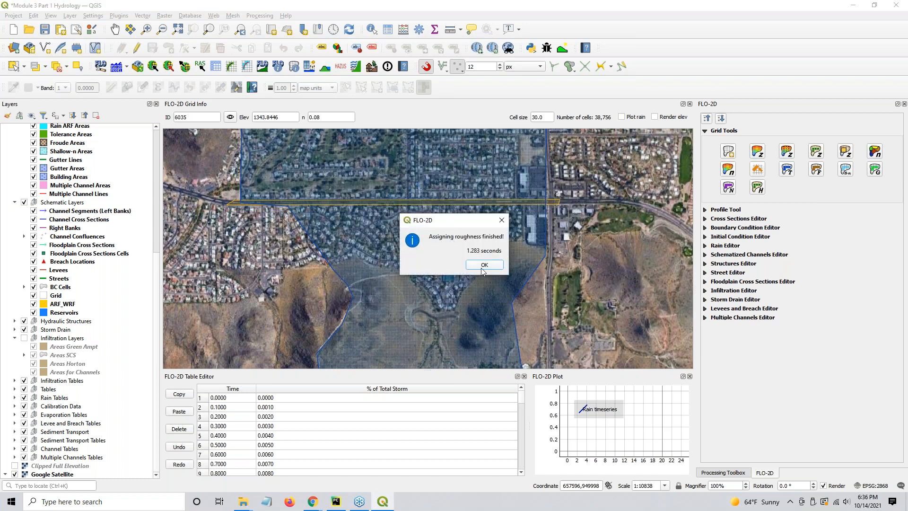
click(482, 270)
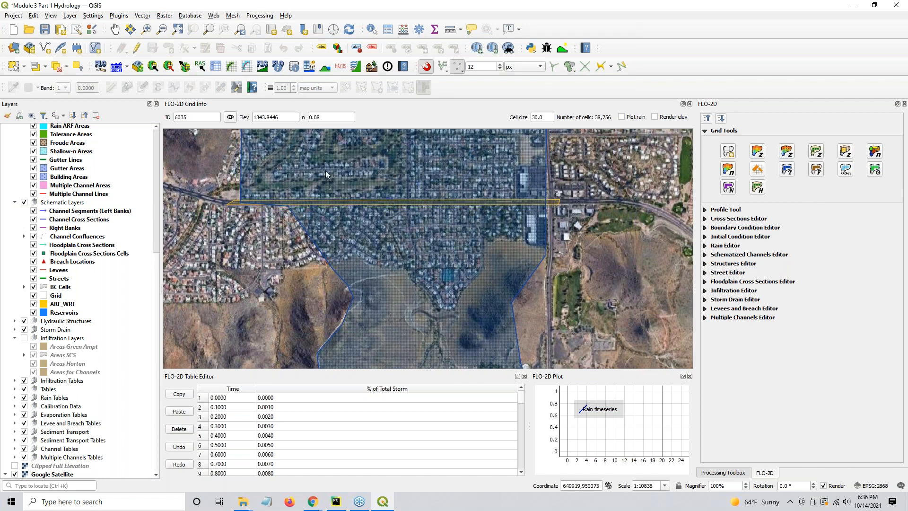
Check the n-value of a grid element on the road within the roughness polygon, and collapse the Grid Tools.
click(360, 202)
scroll(339, 208, up, 1)
click(343, 197)
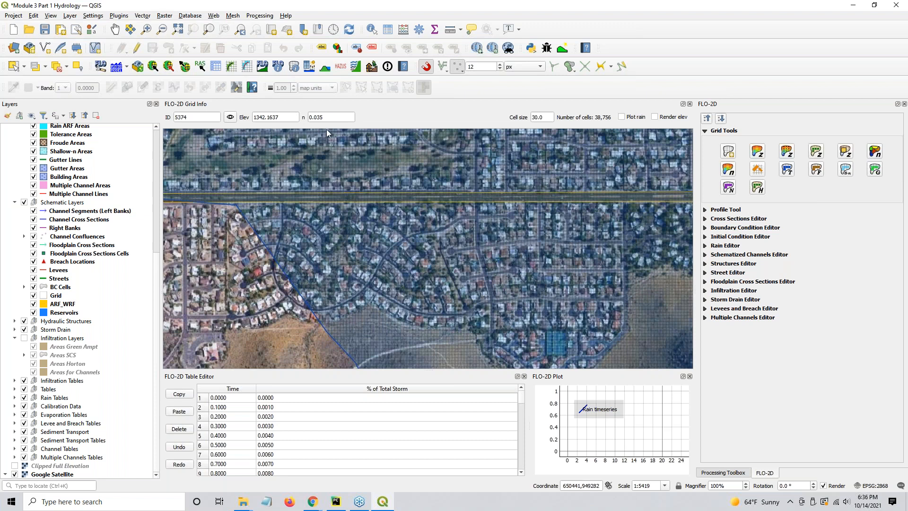
drag(332, 121, 274, 122)
click(707, 131)
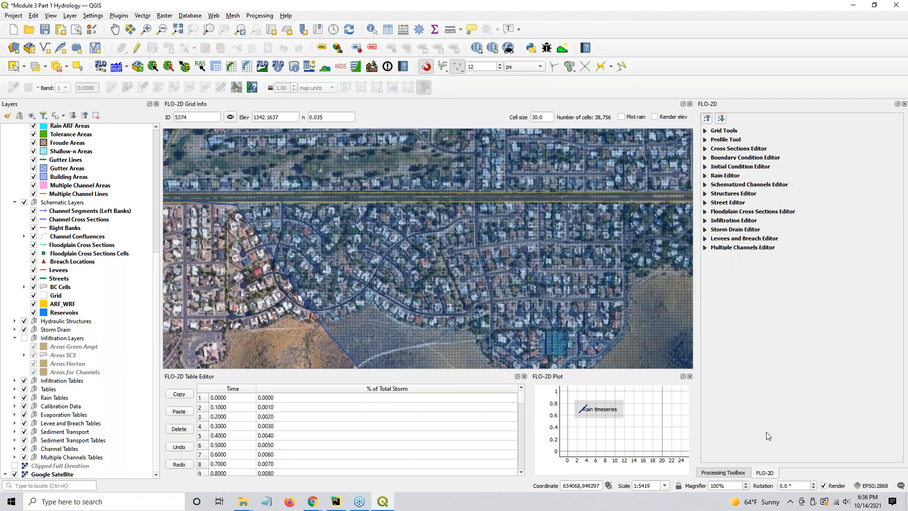
Open the Reclassify Landuse to nValue model for editing in the Model Designer, closing its run dialog without executing it.
click(736, 474)
click(732, 362)
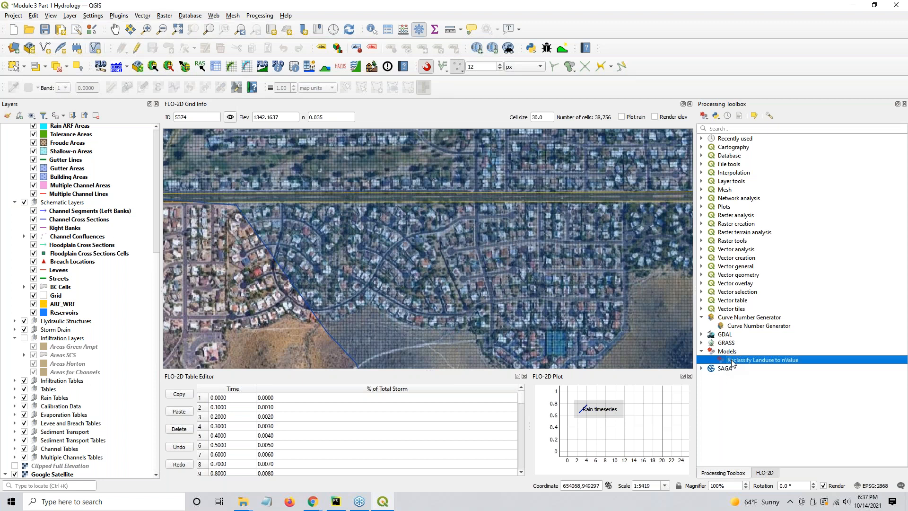
double_click(732, 363)
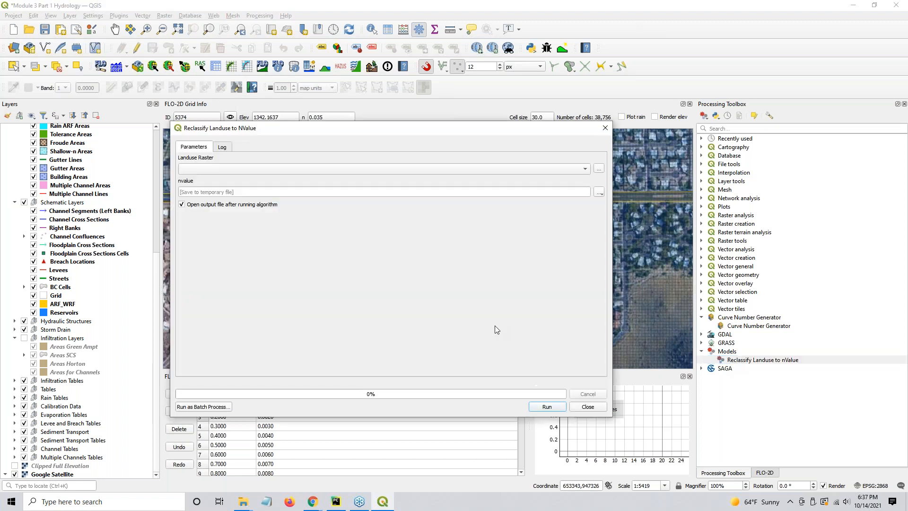
click(588, 407)
right_click(735, 362)
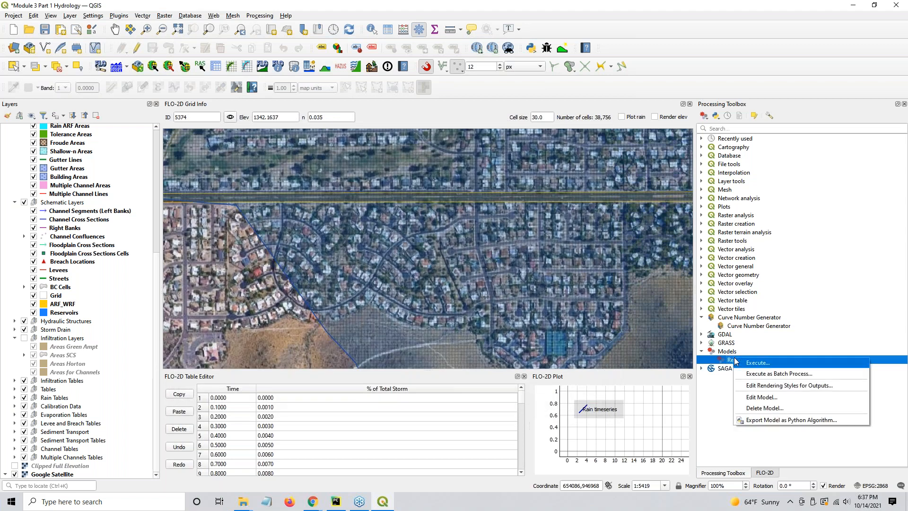
click(757, 397)
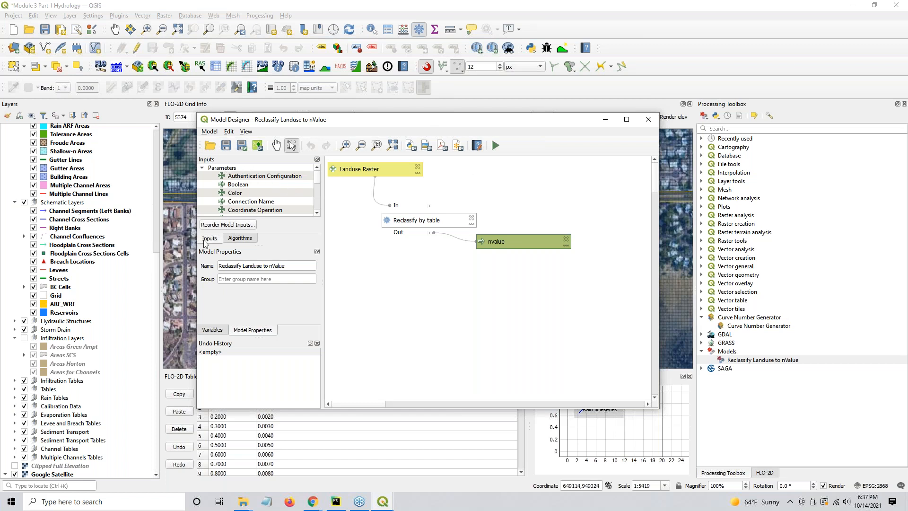
Add a mandatory, non-advanced raster layer input described as LanduseRaster to the model.
click(240, 187)
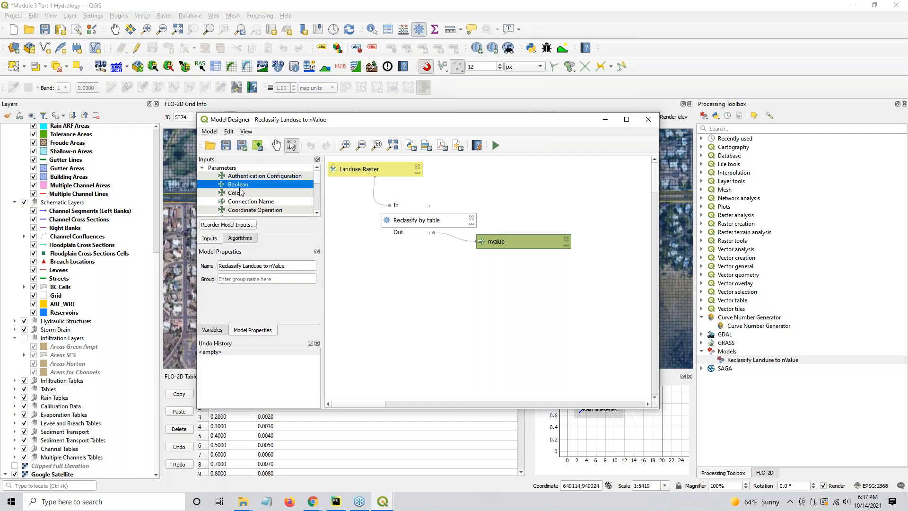
scroll(264, 186, down, 7)
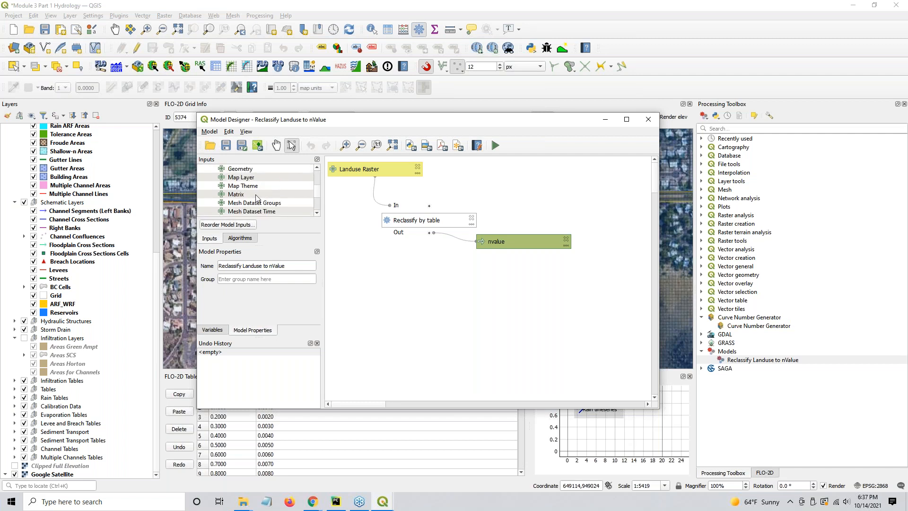
scroll(260, 193, down, 2)
scroll(262, 191, down, 1)
click(257, 211)
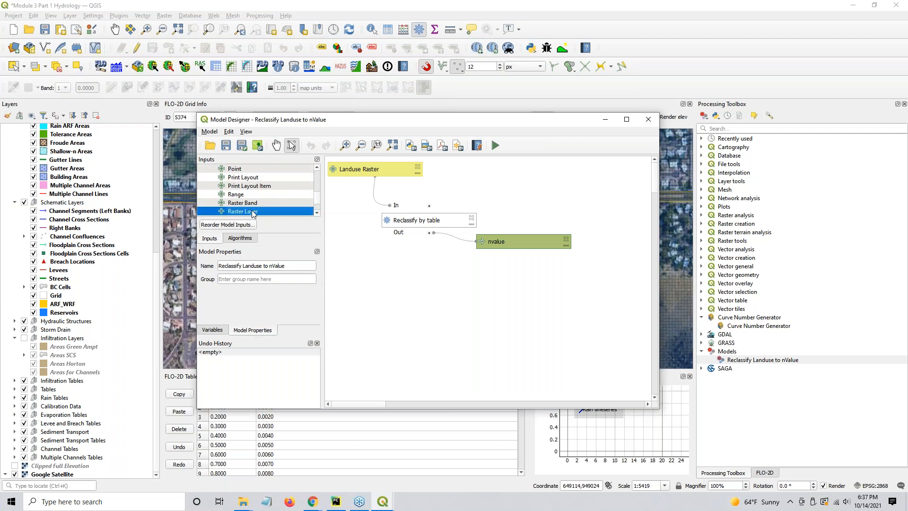
drag(254, 215, 403, 281)
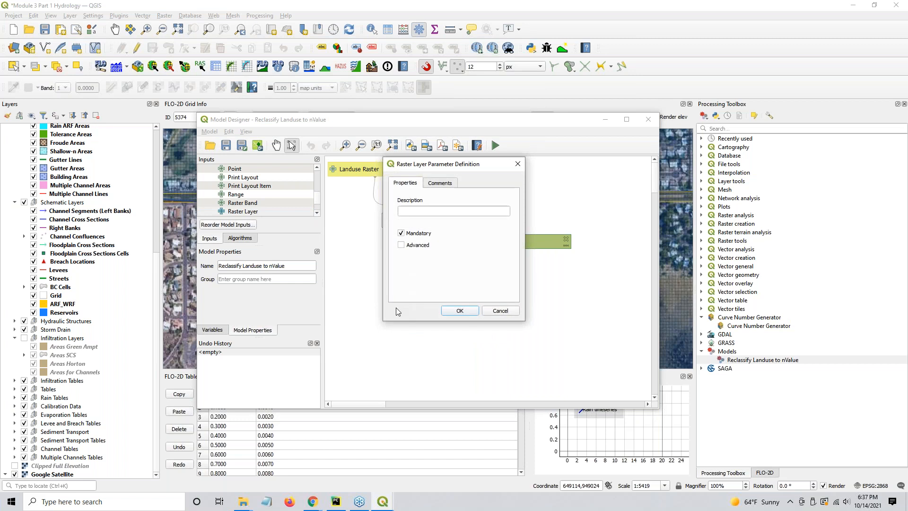
click(425, 211)
text(LanduseRaster)
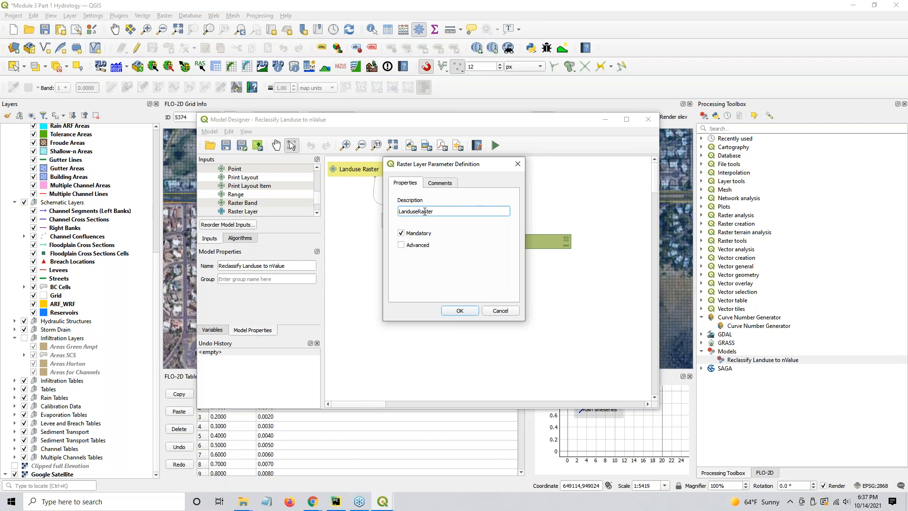
click(401, 245)
click(402, 246)
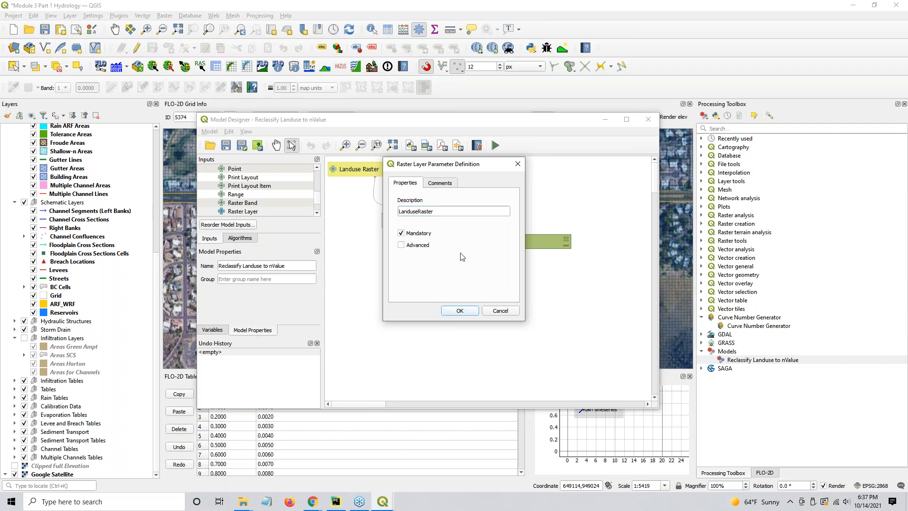
click(458, 310)
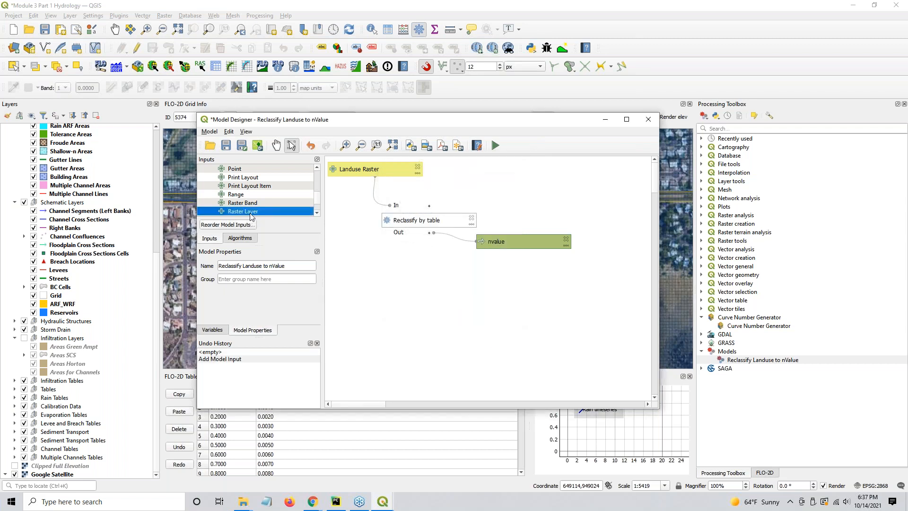
scroll(409, 305, down, 3)
scroll(410, 305, up, 3)
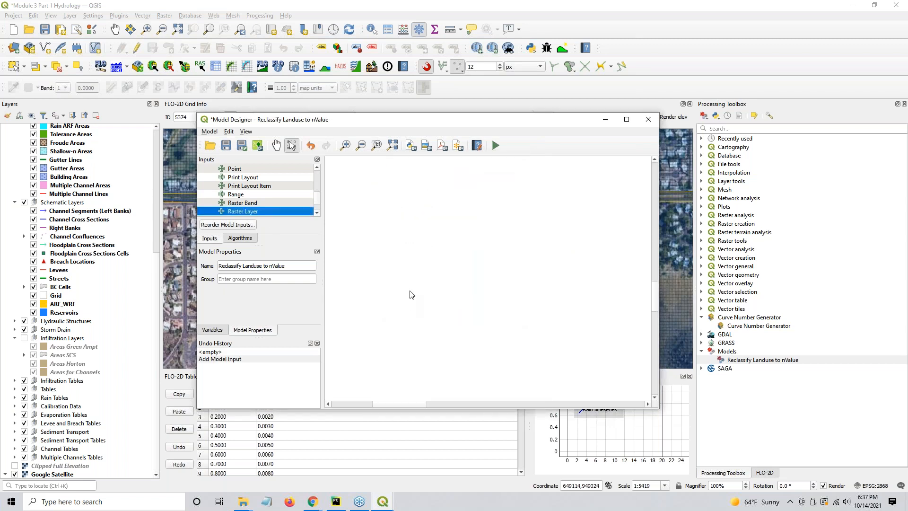
drag(416, 253, 456, 355)
drag(394, 404, 359, 404)
drag(650, 260, 648, 167)
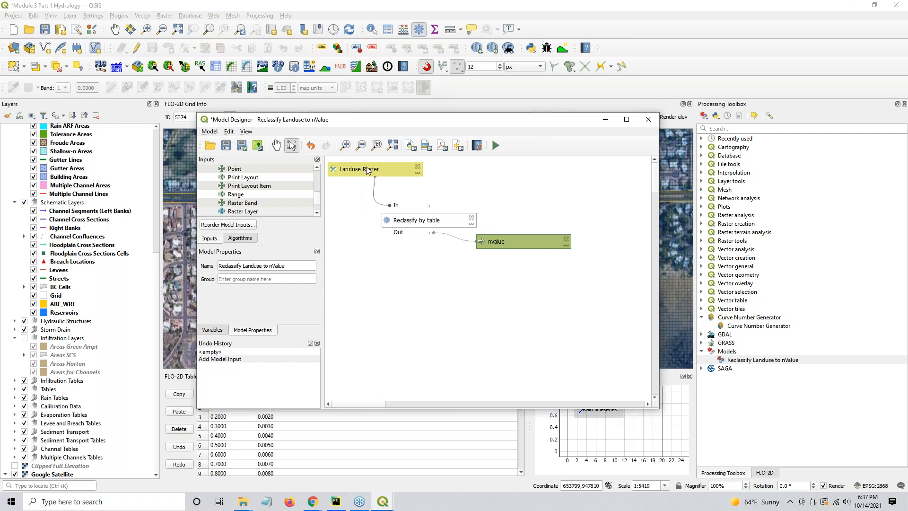
Add a mandatory raster layer input described as test below the existing model components, and delete it again.
click(241, 211)
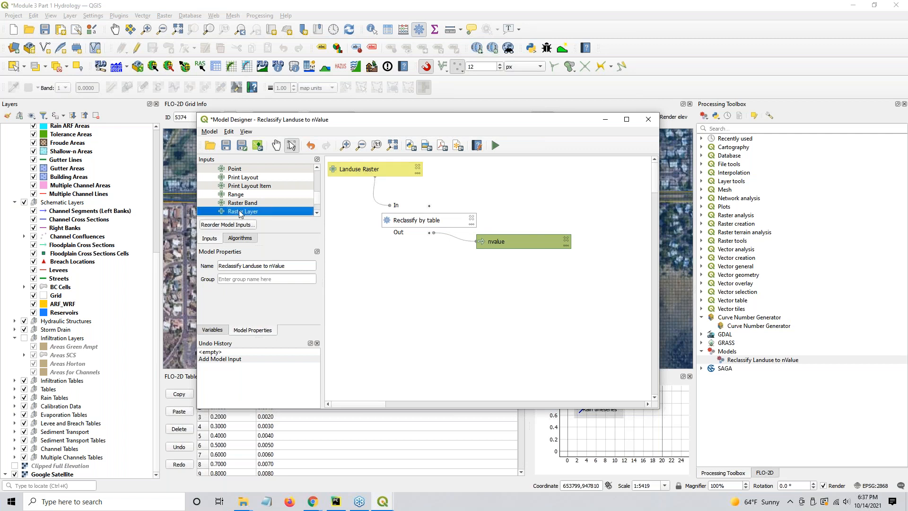
drag(249, 215, 430, 337)
click(449, 310)
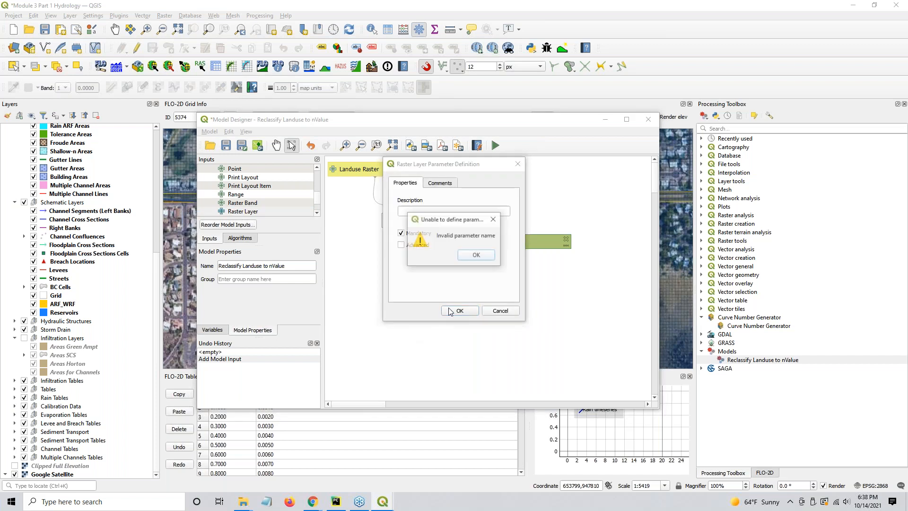
click(477, 256)
click(464, 212)
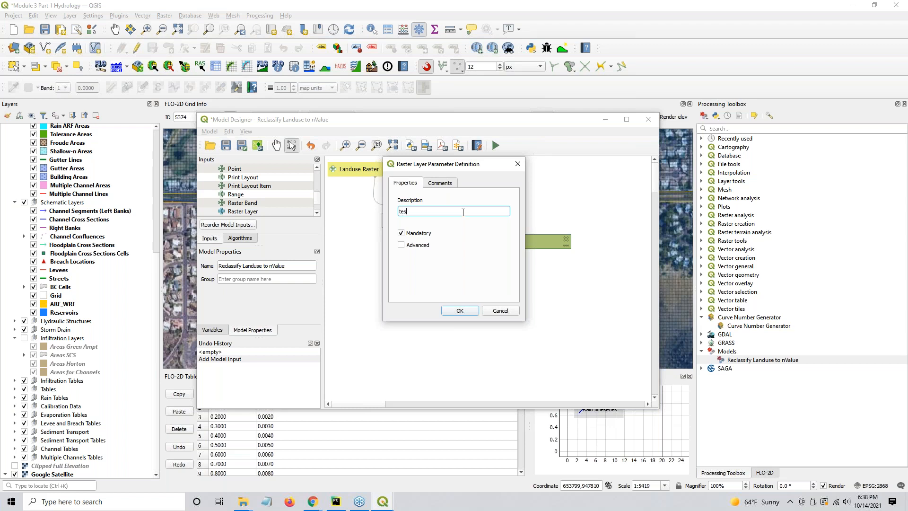
click(459, 310)
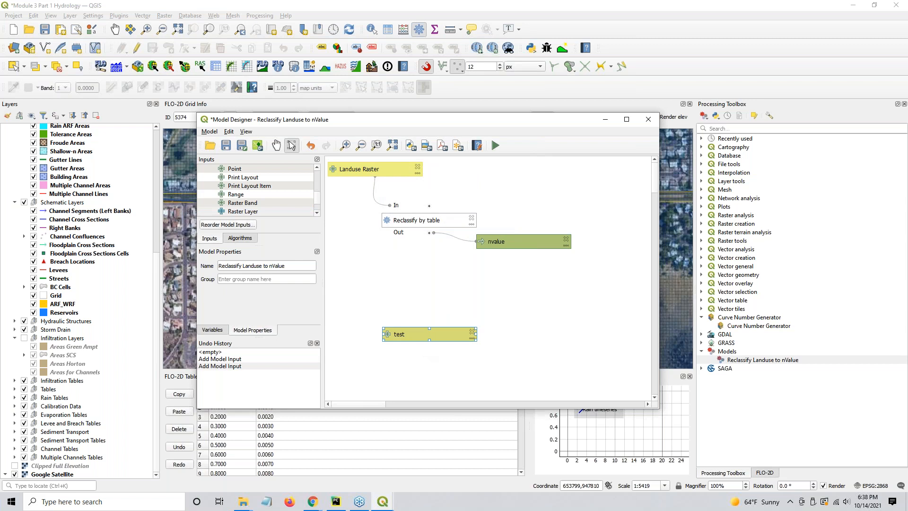
key(Delete)
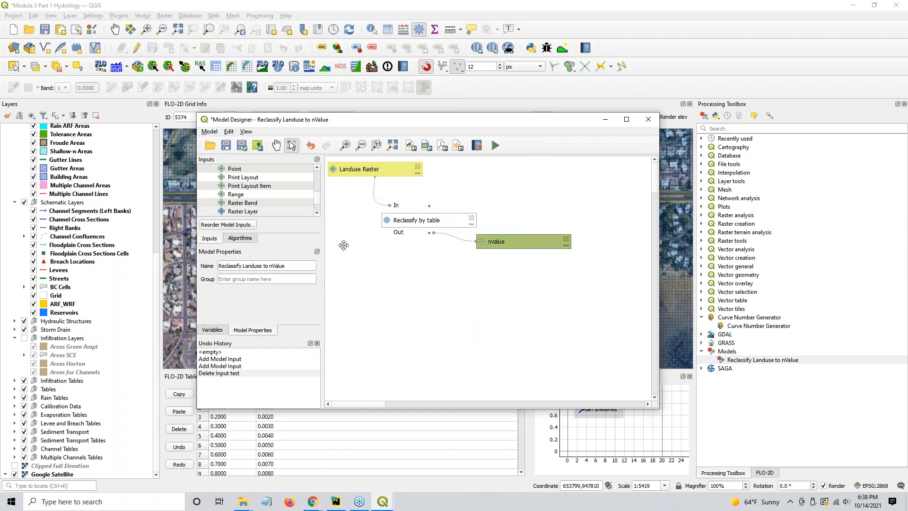
Search the model algorithms for reclassify and highlight Reclassify by layer under Raster analysis.
click(242, 238)
click(249, 170)
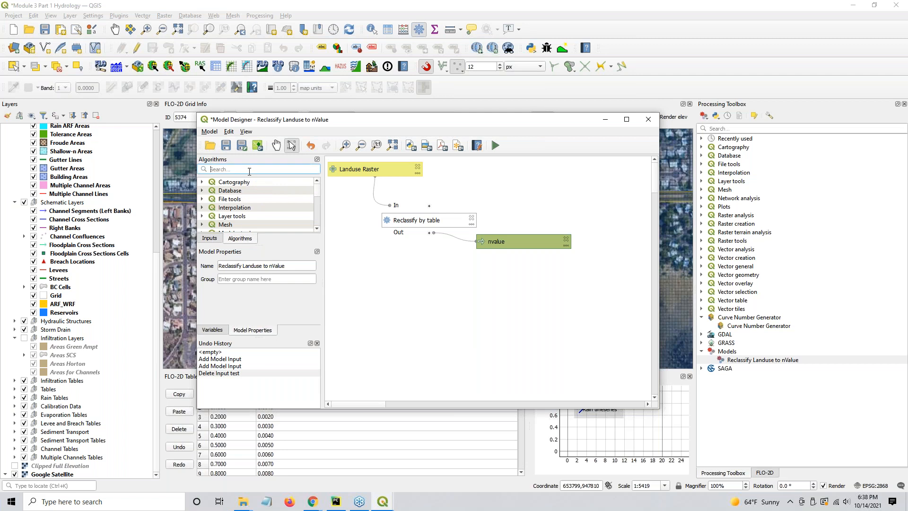
text(recl)
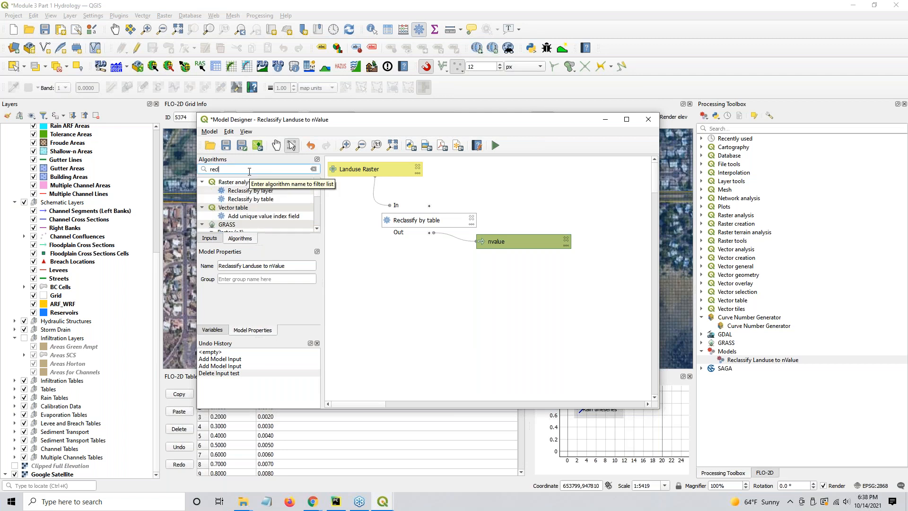
text(assify)
click(244, 192)
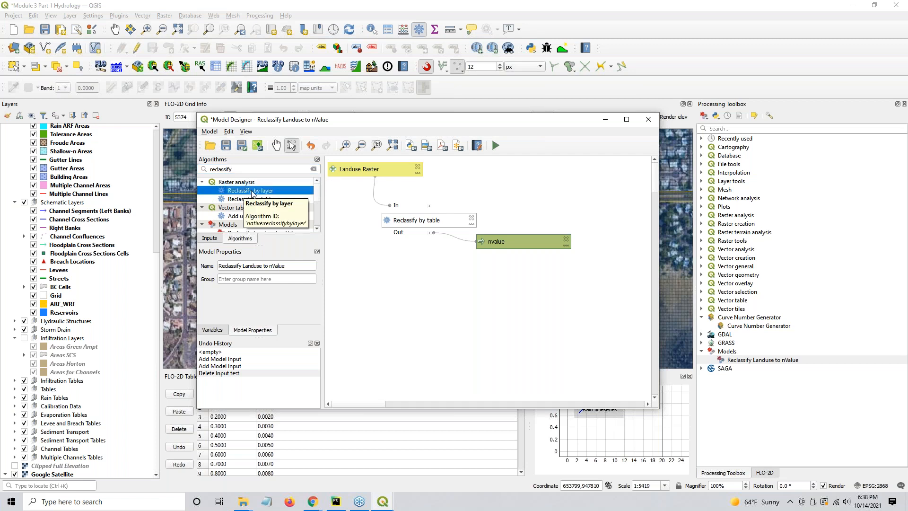
Open the model's Reclassify by table algorithm and examine its description and the source options for its raster layer.
double_click(423, 221)
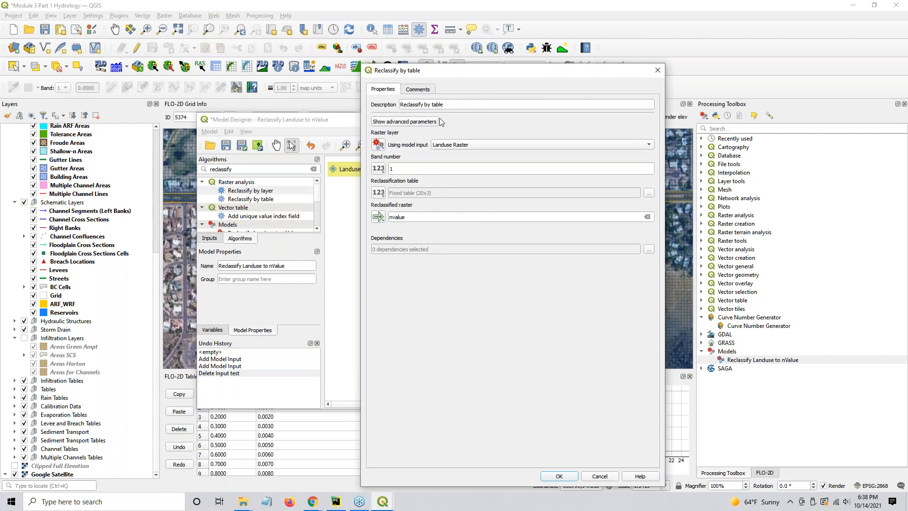
drag(446, 104, 393, 104)
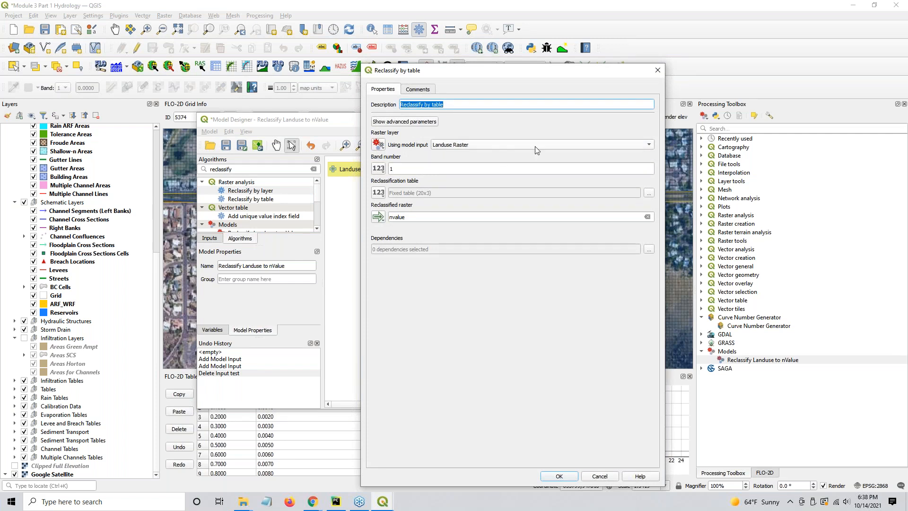
click(377, 144)
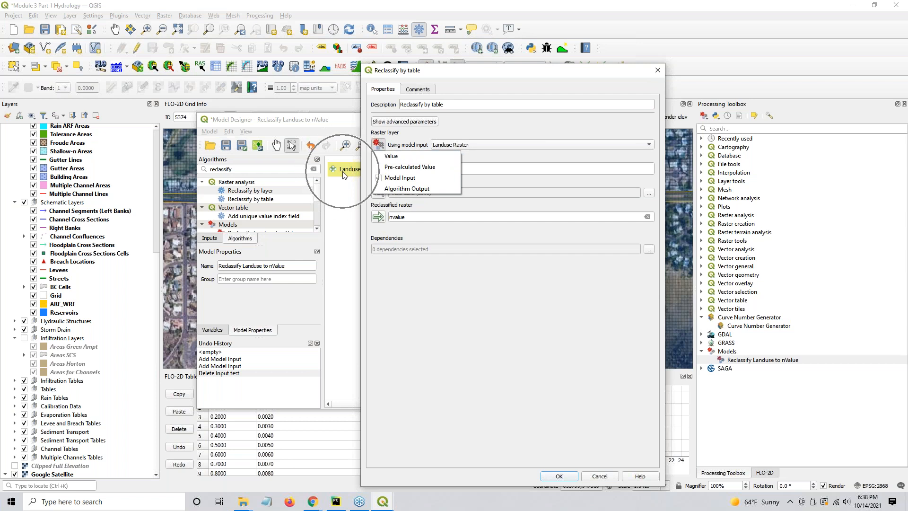
click(457, 72)
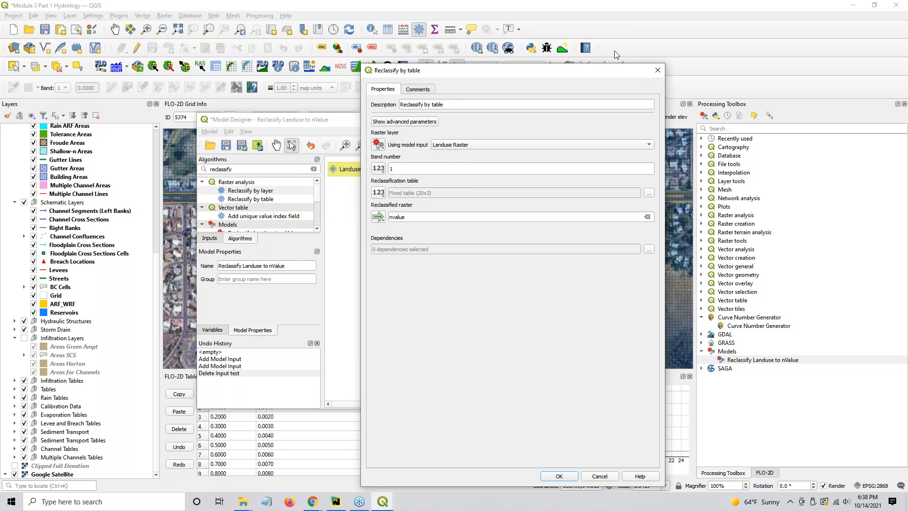
drag(543, 74, 672, 55)
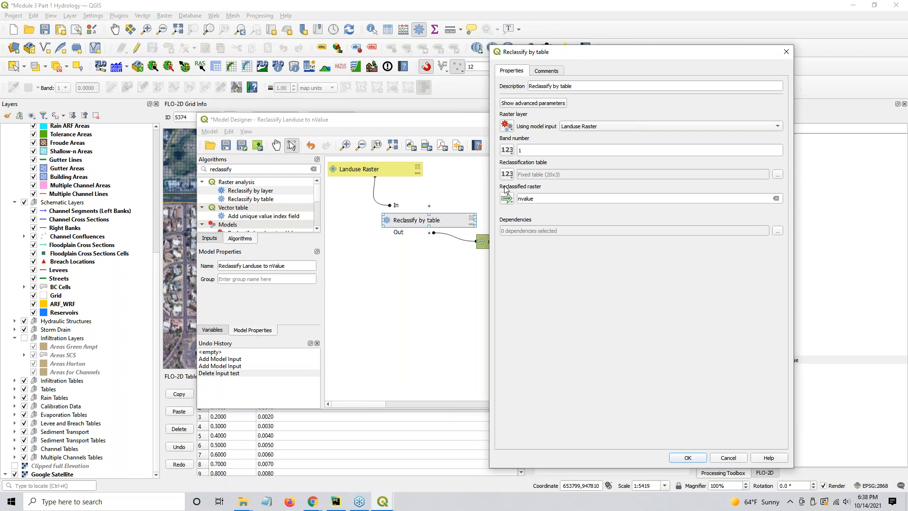
Review the band number and the output type options of the reclassified raster, accepting the algorithm settings as they are.
click(525, 150)
double_click(543, 150)
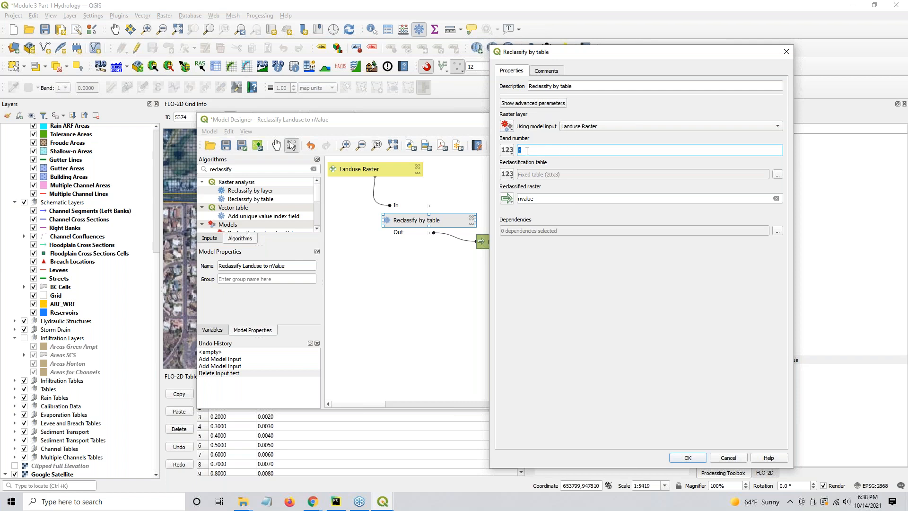
double_click(541, 202)
drag(587, 49, 627, 25)
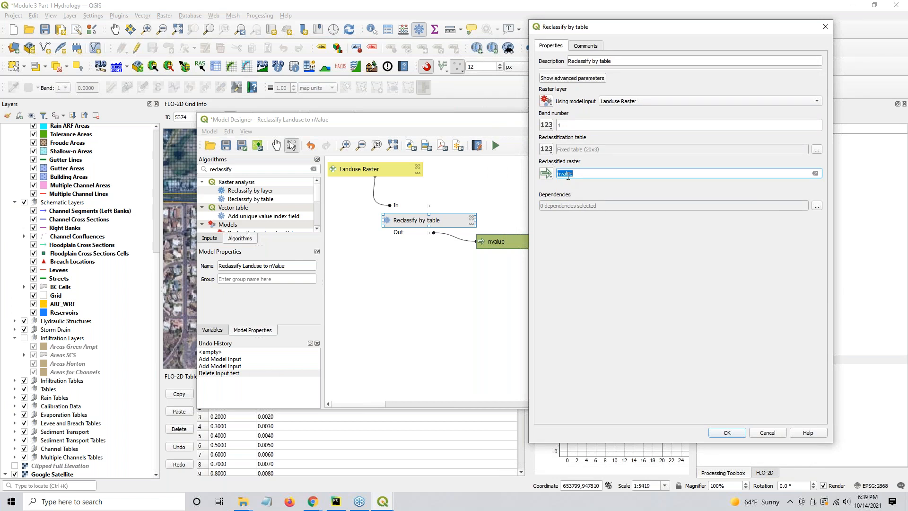
click(603, 174)
click(546, 174)
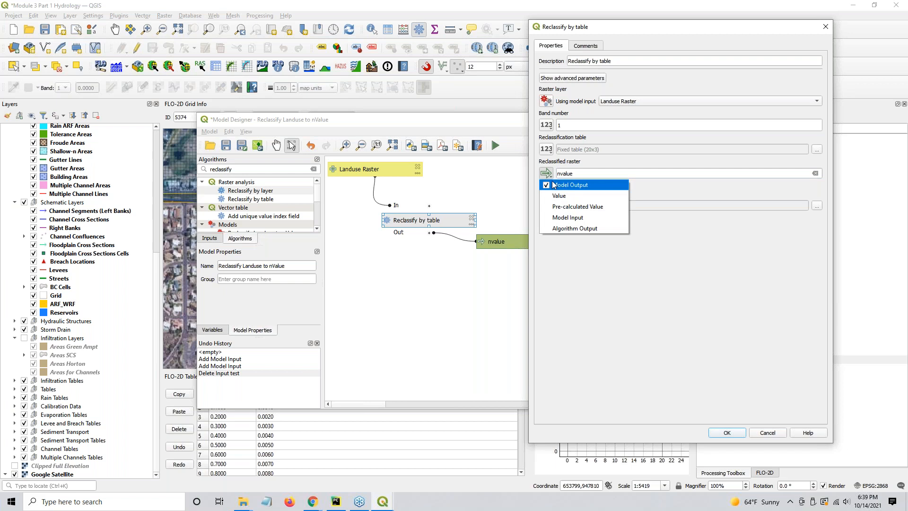
click(718, 260)
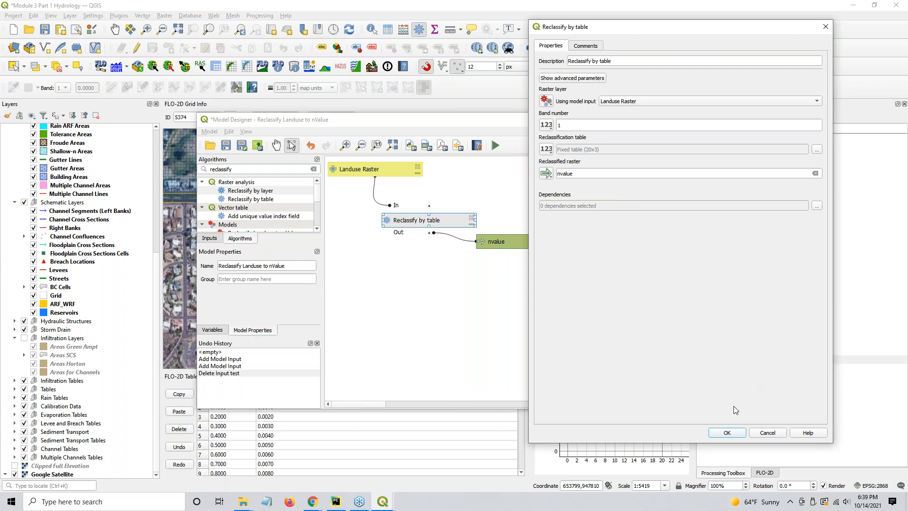
click(733, 430)
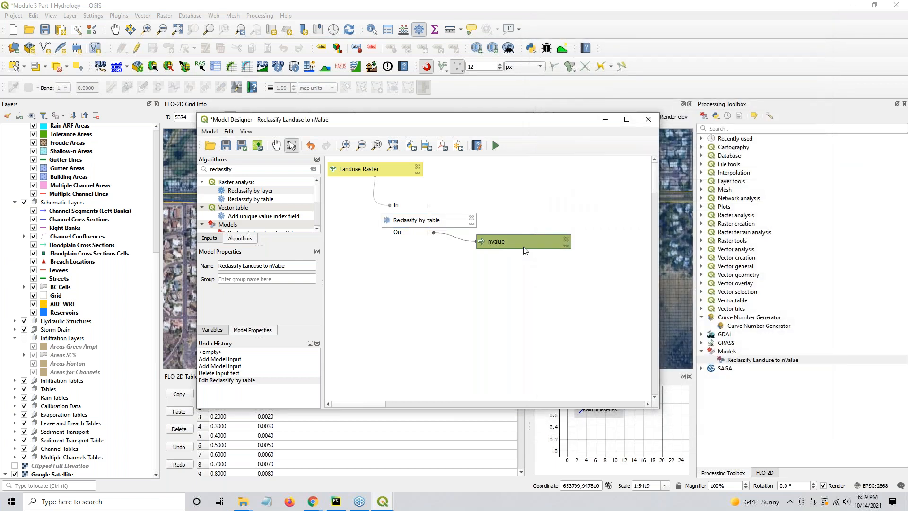
Inspect the default save options of the model's nvalue raster output, and cancel its parameter definition.
double_click(526, 244)
click(509, 229)
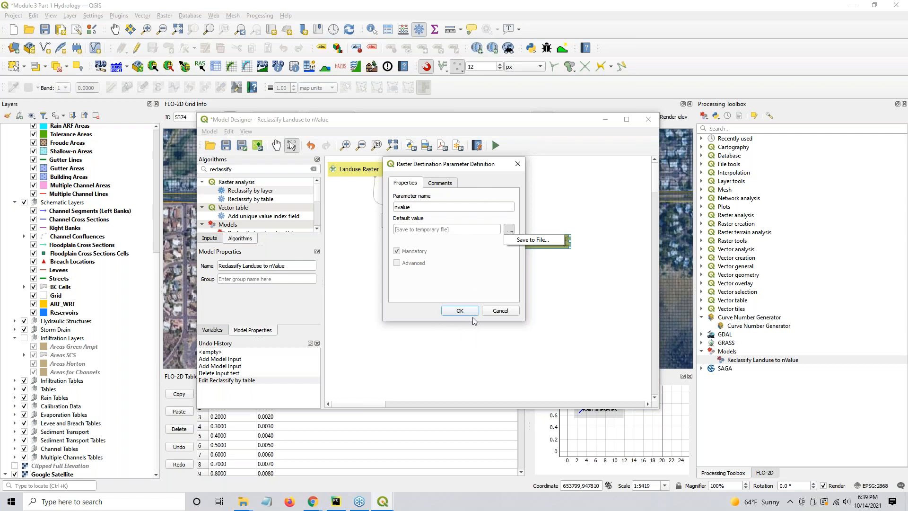
click(500, 310)
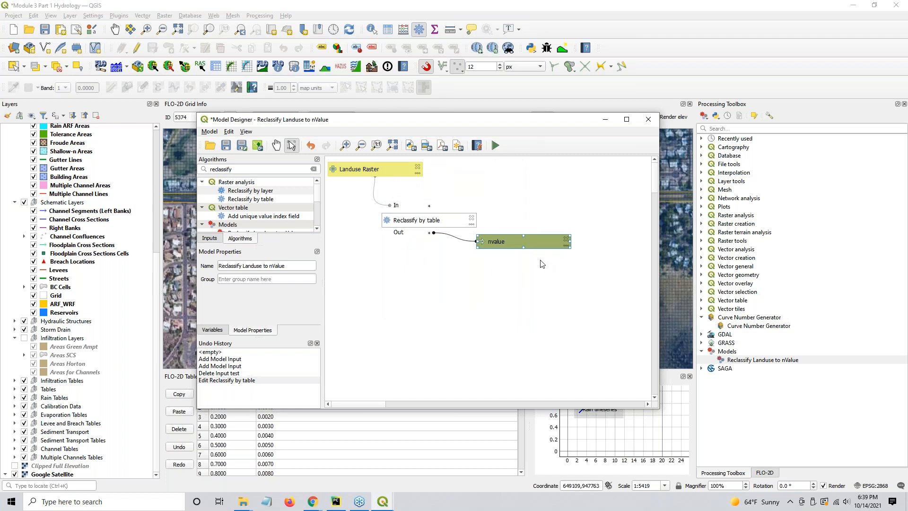
Open the fixed reclassification table of the Reclassify by table algorithm to examine its minimum, maximum and value columns.
double_click(417, 226)
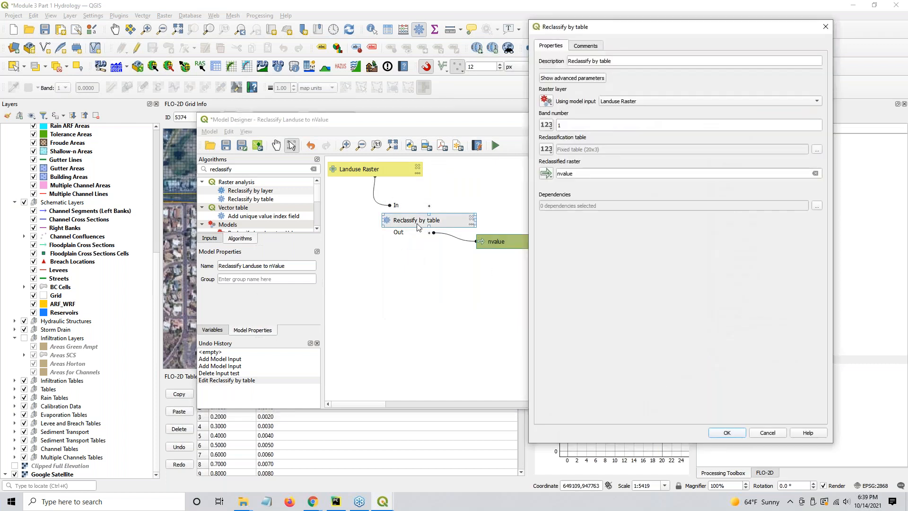
drag(603, 32, 387, 38)
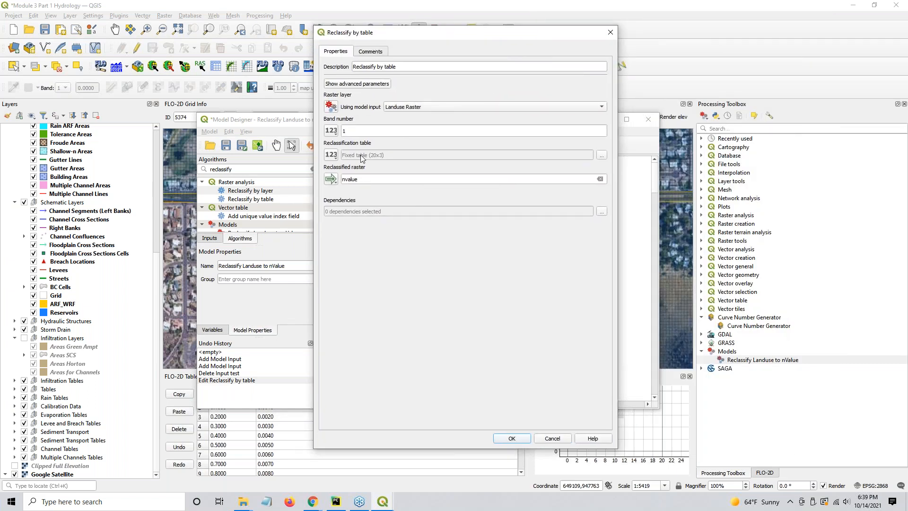
key(ctrl)
click(602, 155)
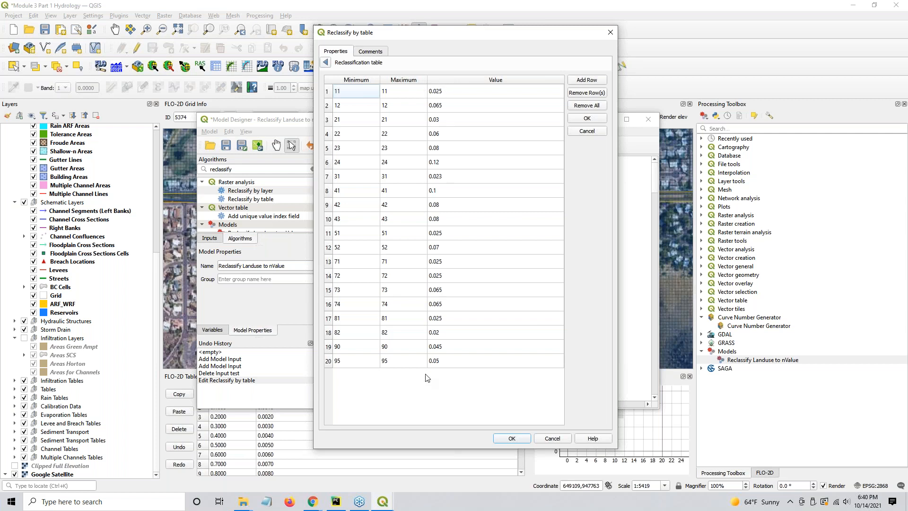
Switch to File Explorer and open nvalue lookup table.csv from the Rainfall Distributions folder of FLO-2D PRO Documentation in Excel.
mouse_move(242, 508)
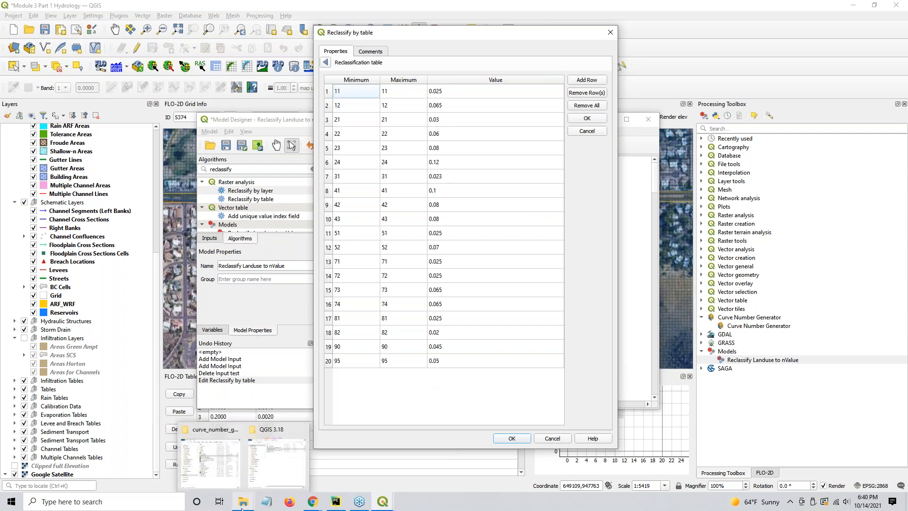
click(208, 468)
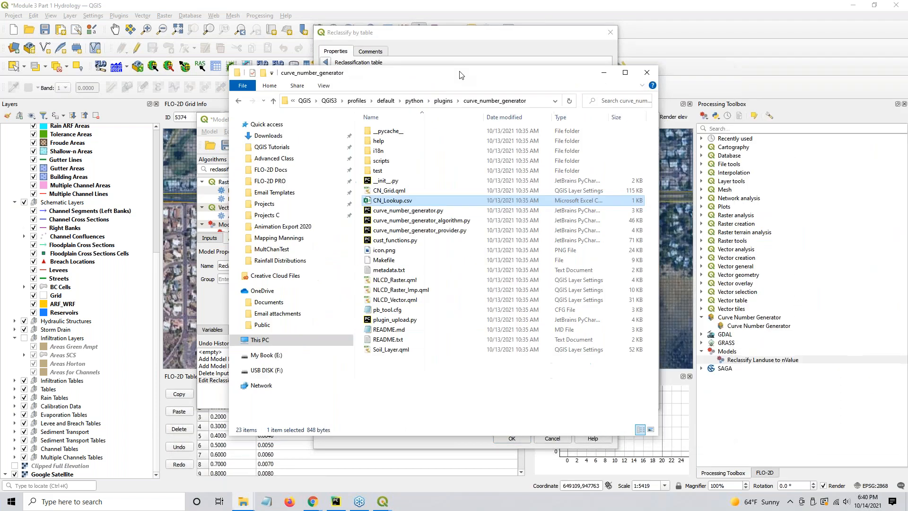
click(238, 140)
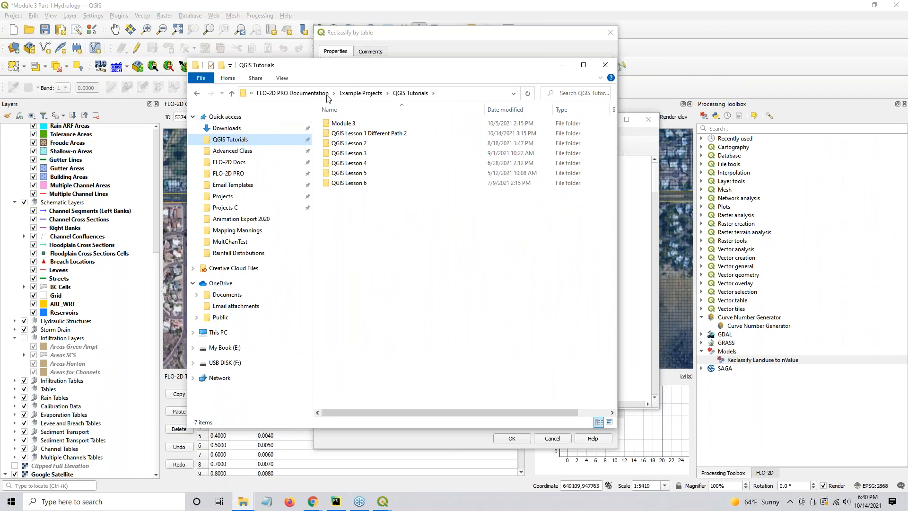
click(351, 94)
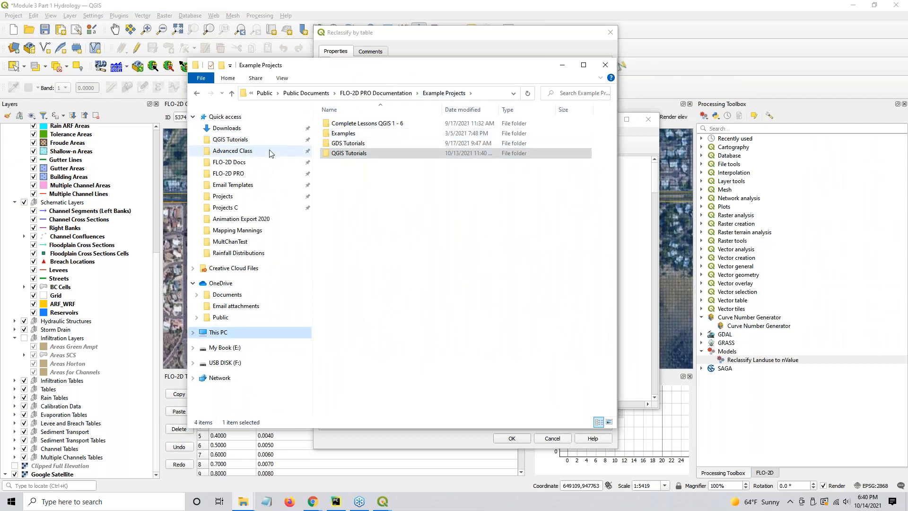
click(365, 94)
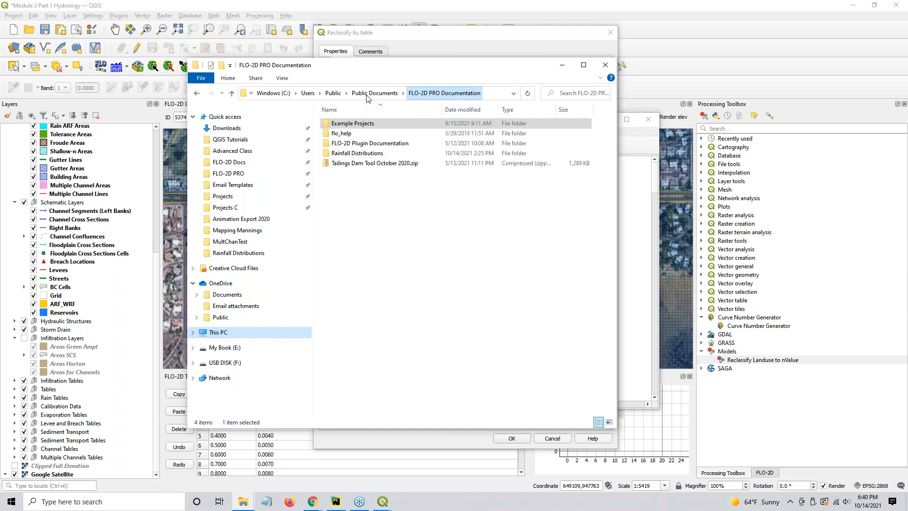
double_click(356, 155)
click(360, 124)
double_click(352, 243)
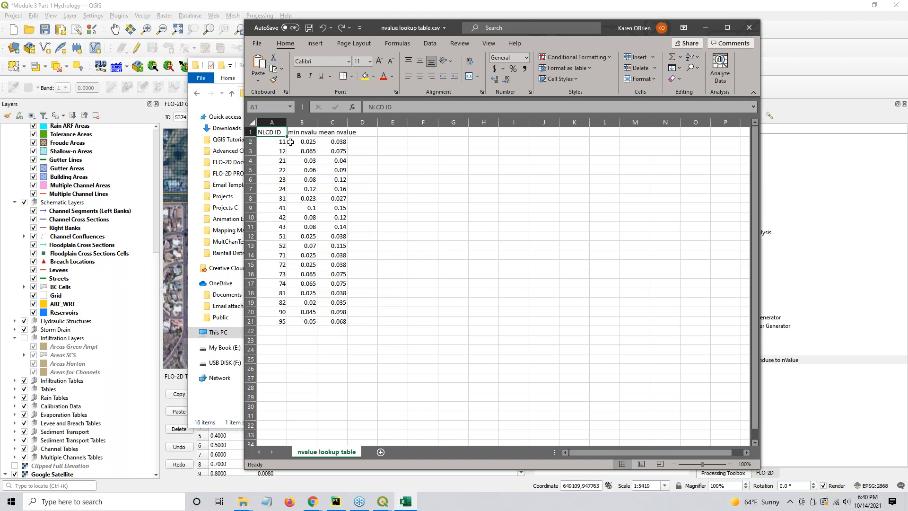
Rename the header in cell C1 of the lookup table as max nvalue, then save and close the file.
click(267, 142)
click(303, 142)
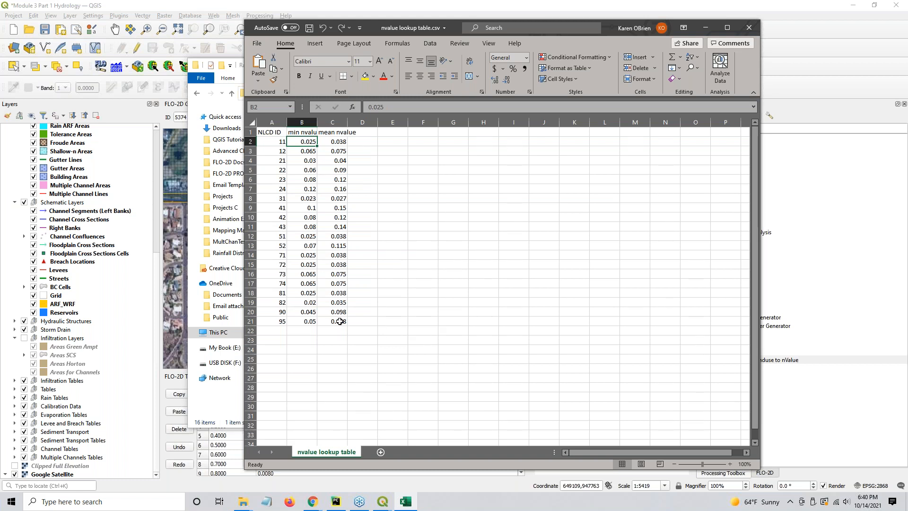
click(338, 133)
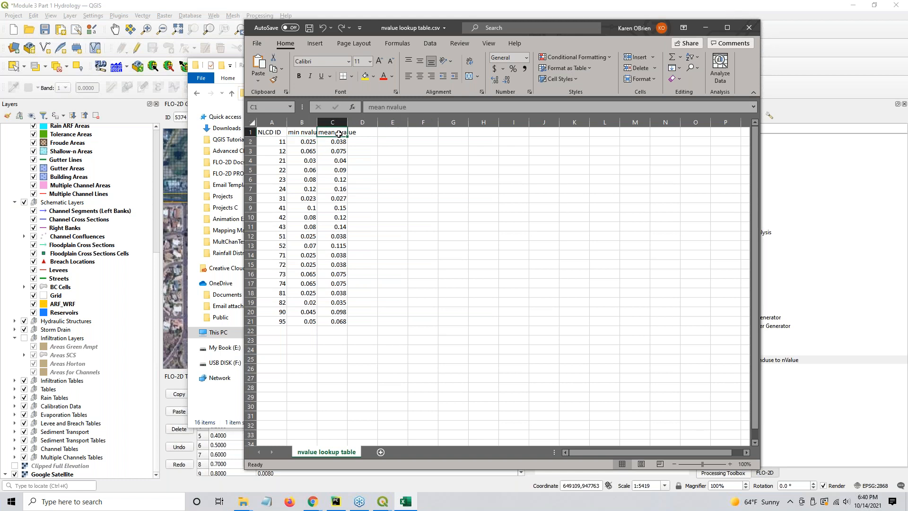
text(Ma)
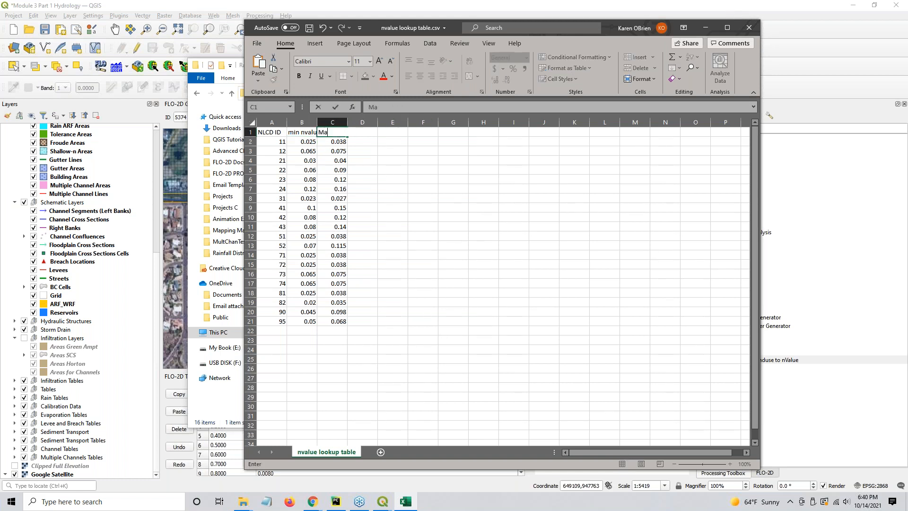
key(BackSpace)
text(max nvalue)
click(340, 161)
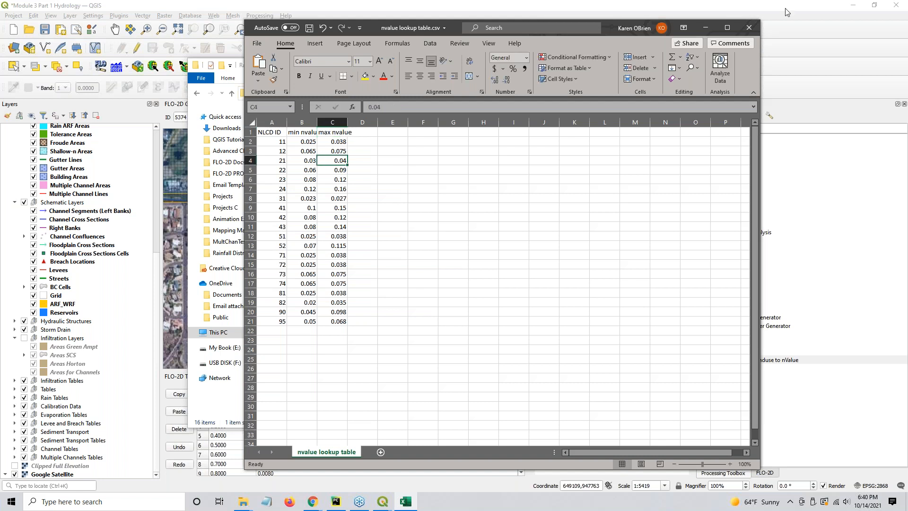
click(308, 28)
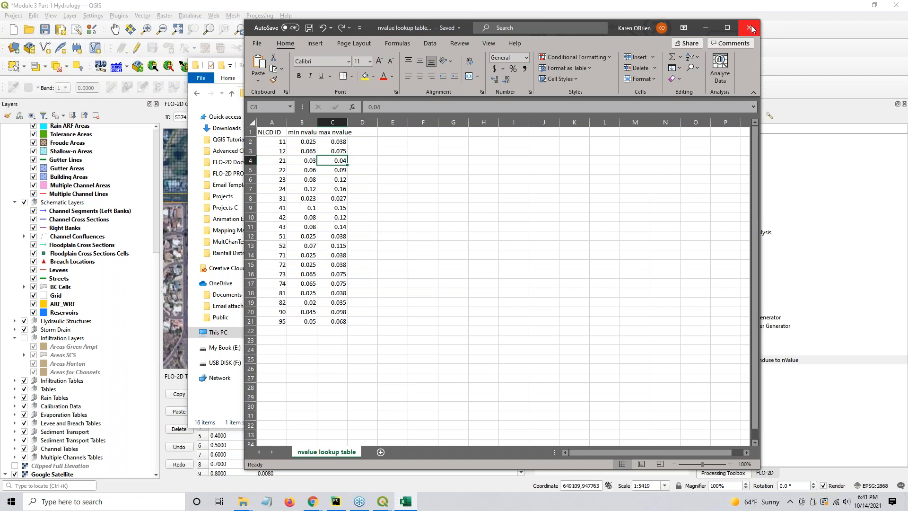
click(749, 27)
Open Land Use n Value Table.csv from the same folder to view its n-value columns and land use descriptions, and close it.
click(374, 124)
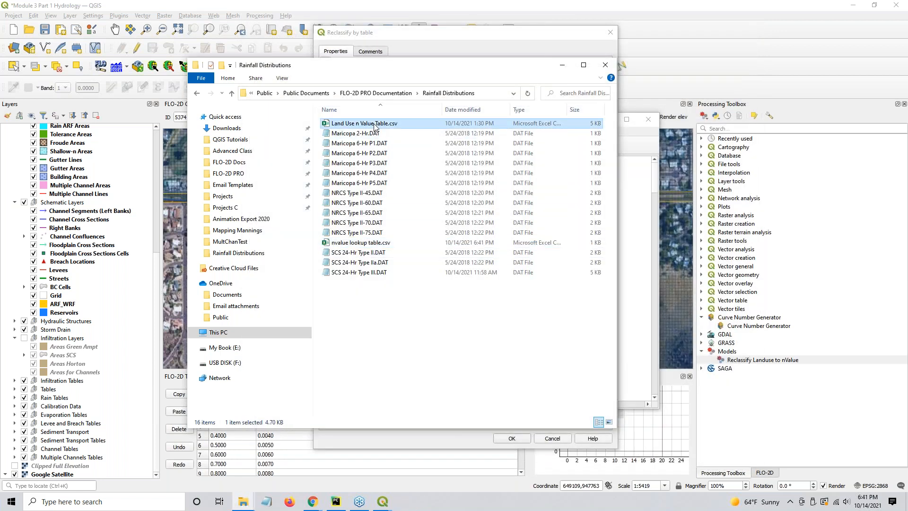
double_click(374, 125)
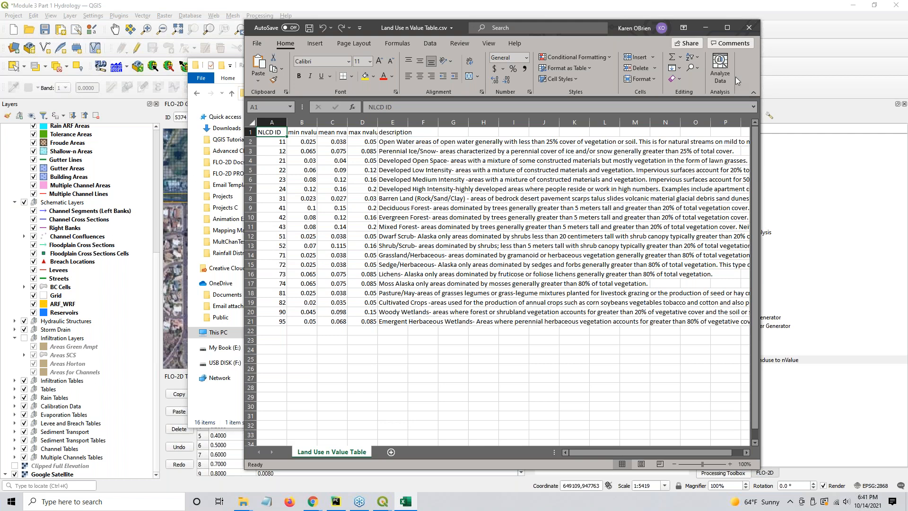
click(753, 28)
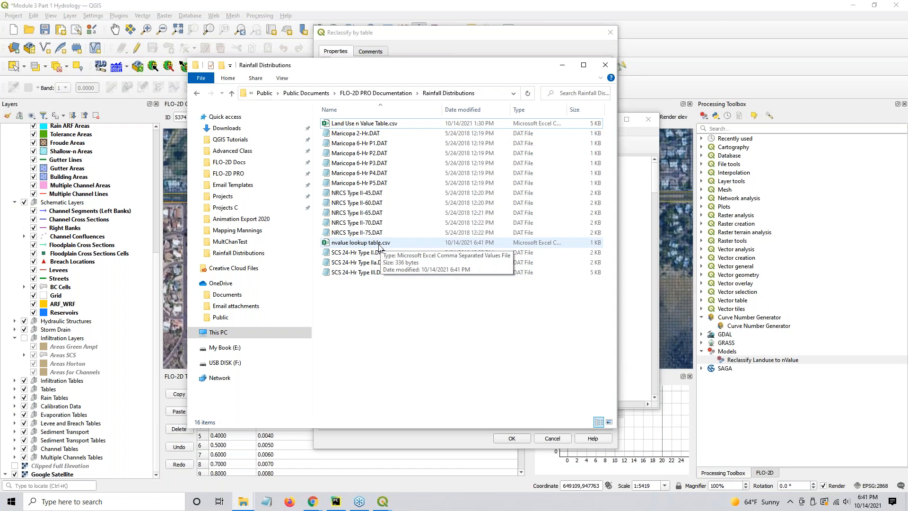
Reopen nvalue lookup table.csv, select the NLCD IDs and minimum n-values in A2:B21, and compare them with the model's reclassification table.
double_click(360, 242)
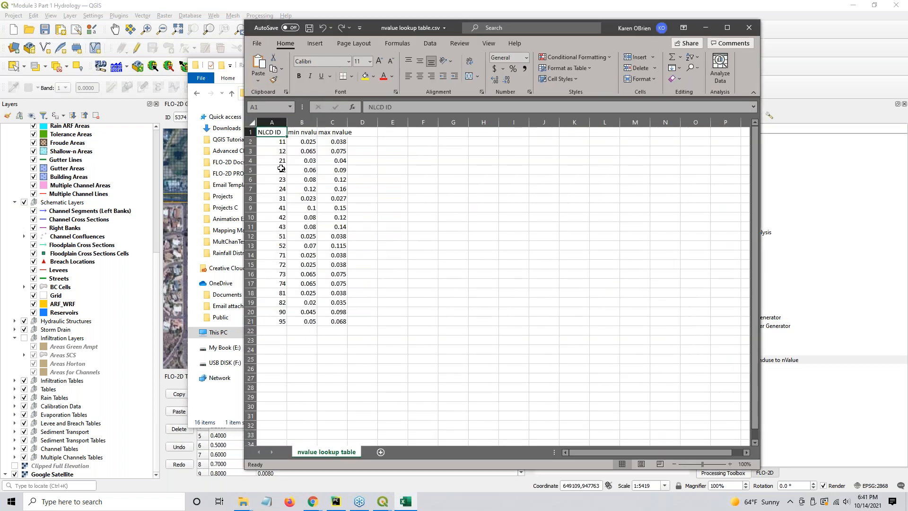
drag(279, 140, 289, 321)
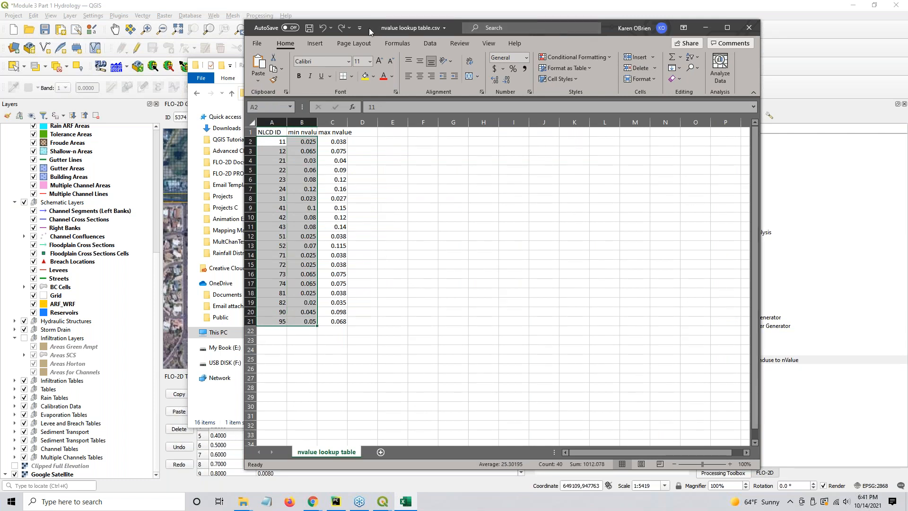
drag(369, 27, 685, 61)
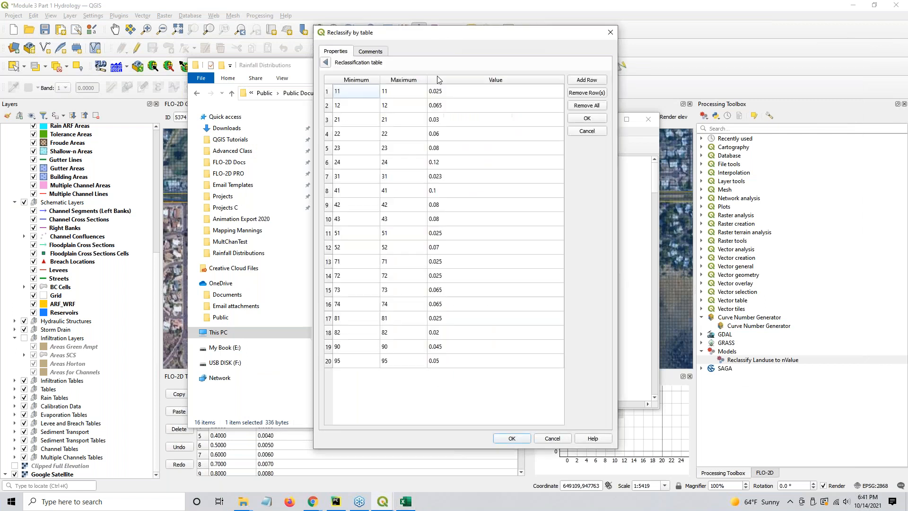
Cancel the Reclassify by table dialog and show the NLCD Land Cover Raster legend under SCS Data to view its land cover codes.
click(363, 91)
click(549, 440)
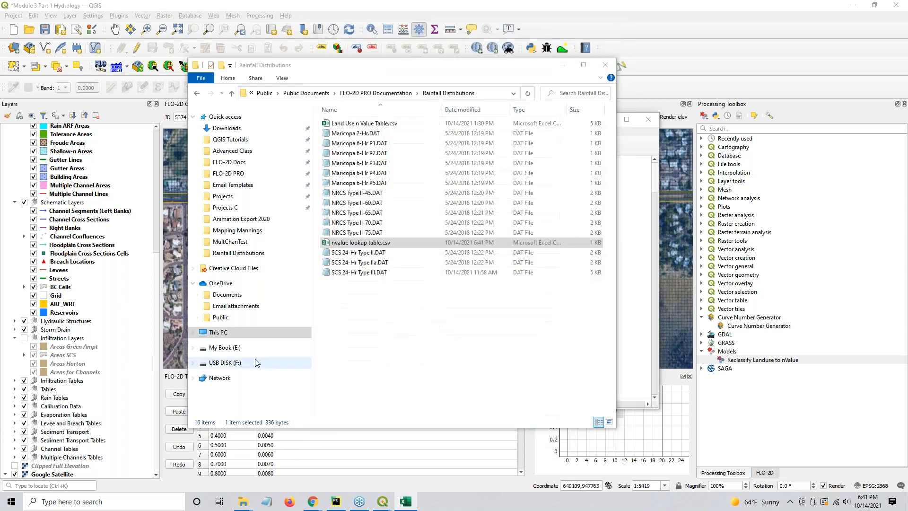
scroll(82, 344, up, 8)
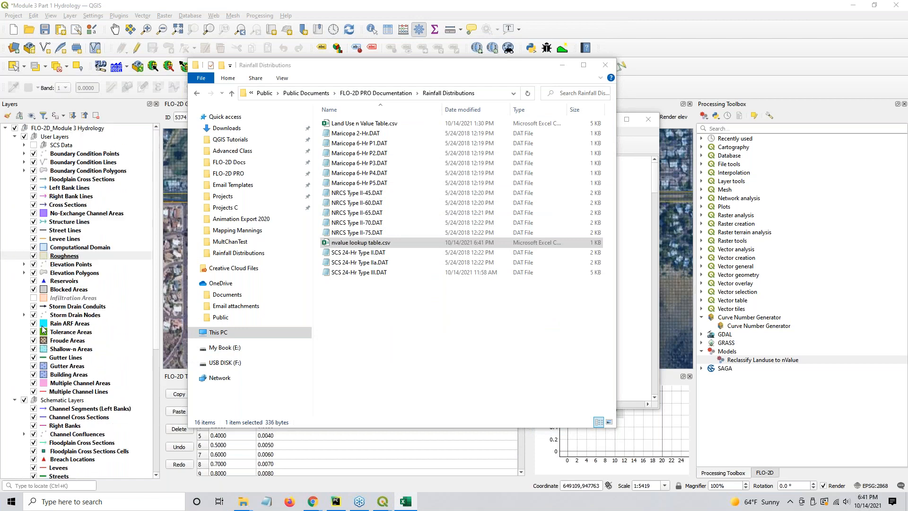
click(25, 145)
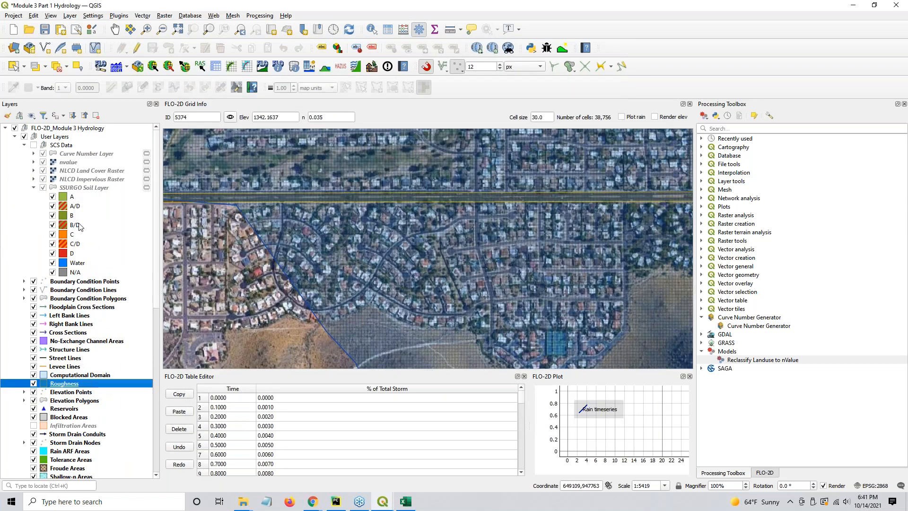
click(34, 171)
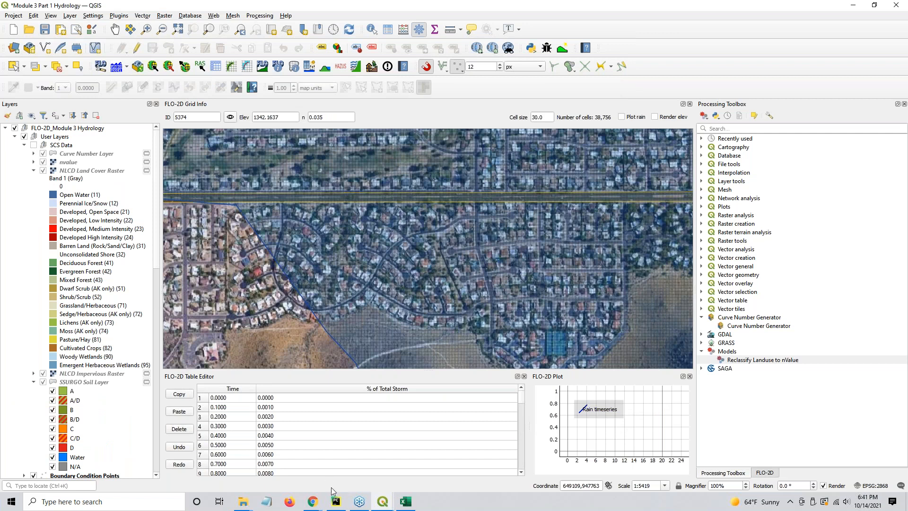
Return to the Model Designer and reopen the reclassification table of the Reclassify by table algorithm.
mouse_move(384, 503)
click(455, 469)
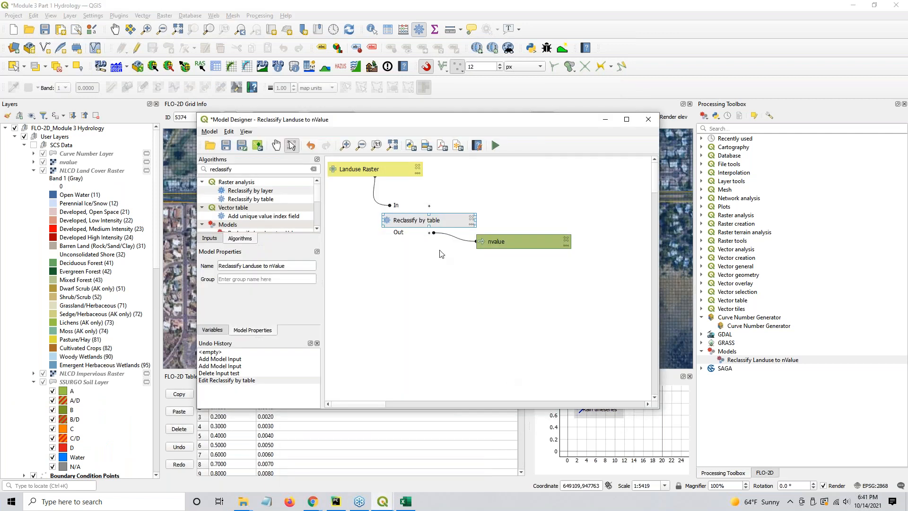
double_click(413, 220)
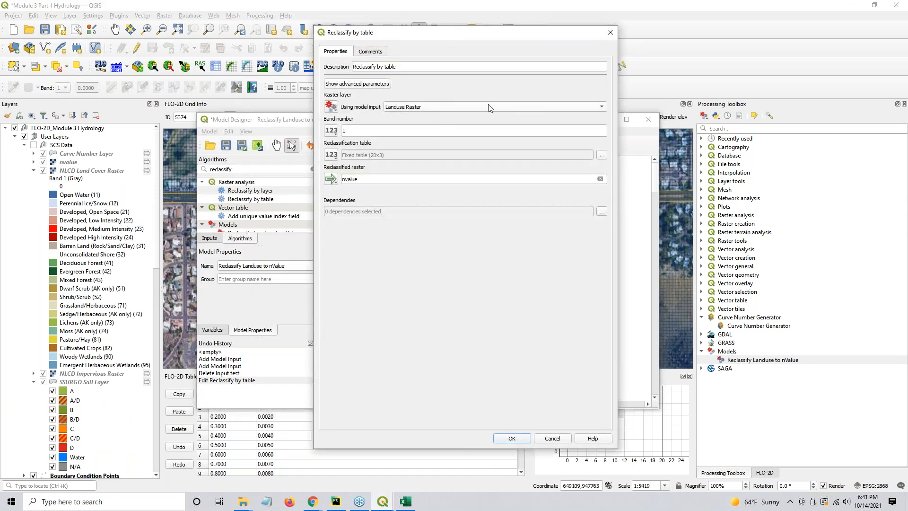
click(602, 155)
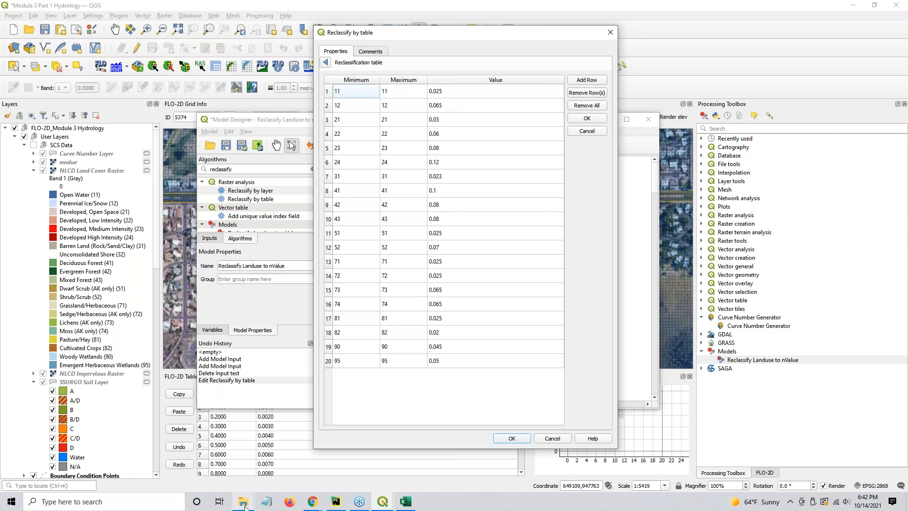
Switch to File Explorer and open FLO-2D Standard Land Surface Characterization Classes for Feature Analyst.xlsx from the Mapping Mannings folder in Excel.
mouse_move(246, 506)
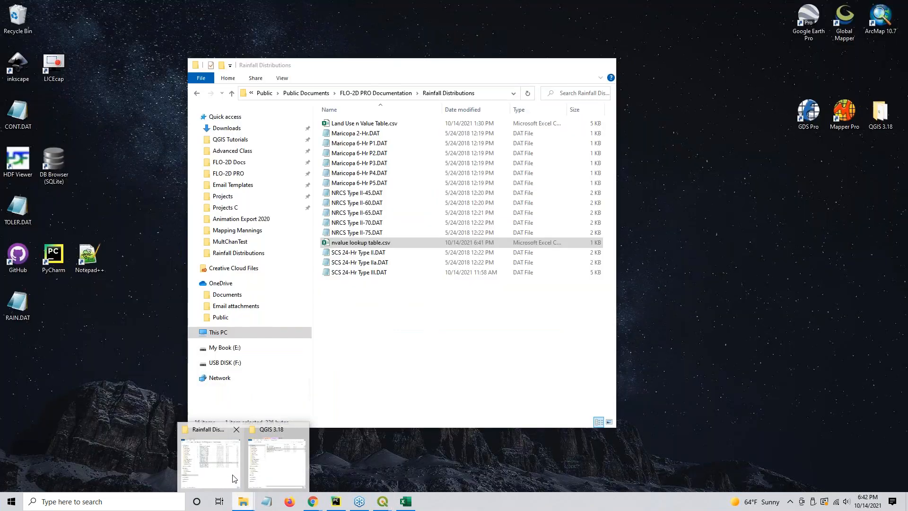
click(217, 466)
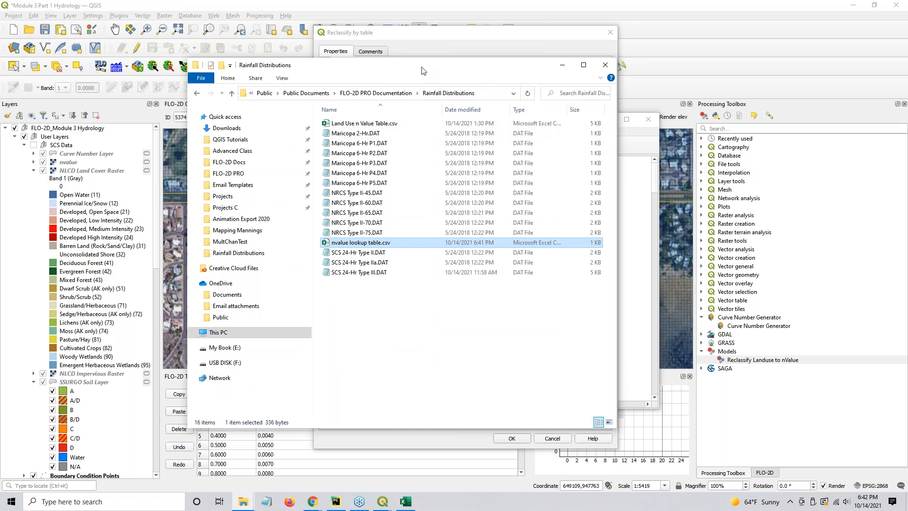
drag(424, 67, 805, 67)
click(291, 145)
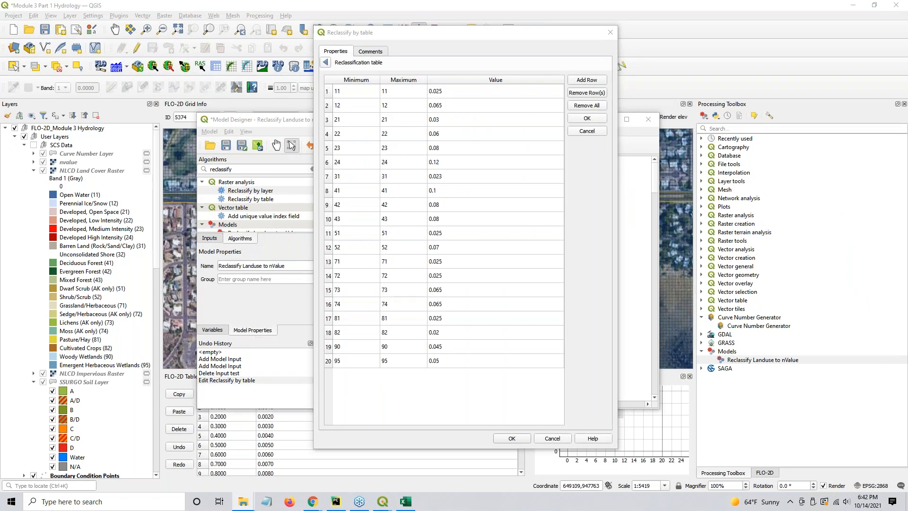
drag(802, 67, 311, 55)
click(311, 124)
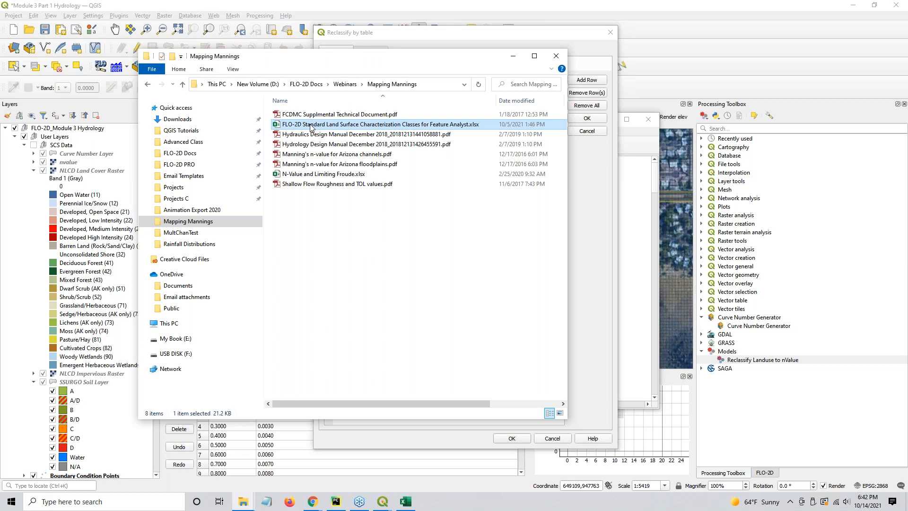
double_click(311, 124)
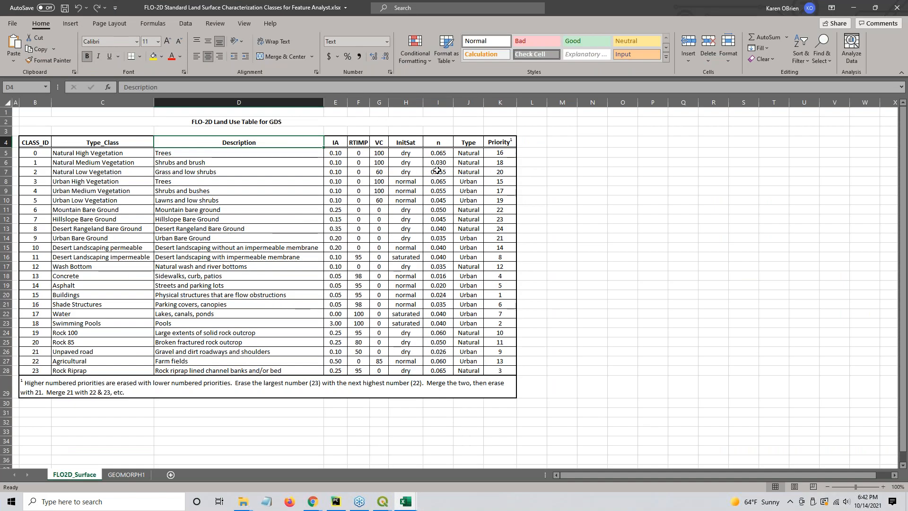
Examine the n column of the FLO-2D Land Use Table from the header to the Rock Riprap row, and close the workbook.
click(440, 142)
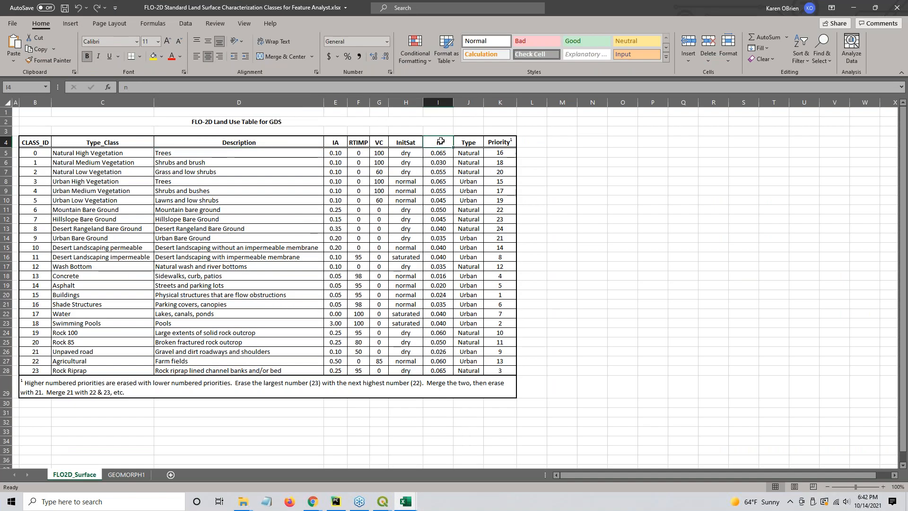
ctrl+click(438, 367)
scroll(360, 306, down, 1)
scroll(360, 307, down, 3)
scroll(360, 306, up, 4)
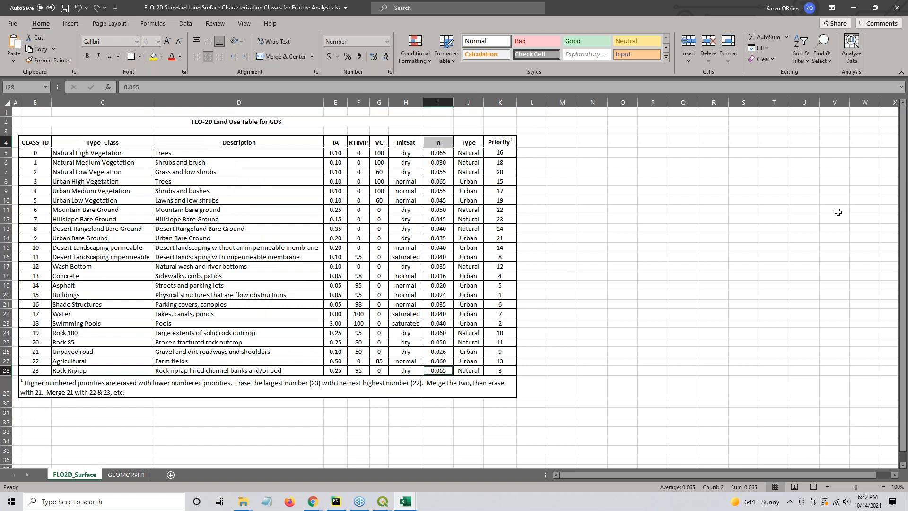
click(898, 8)
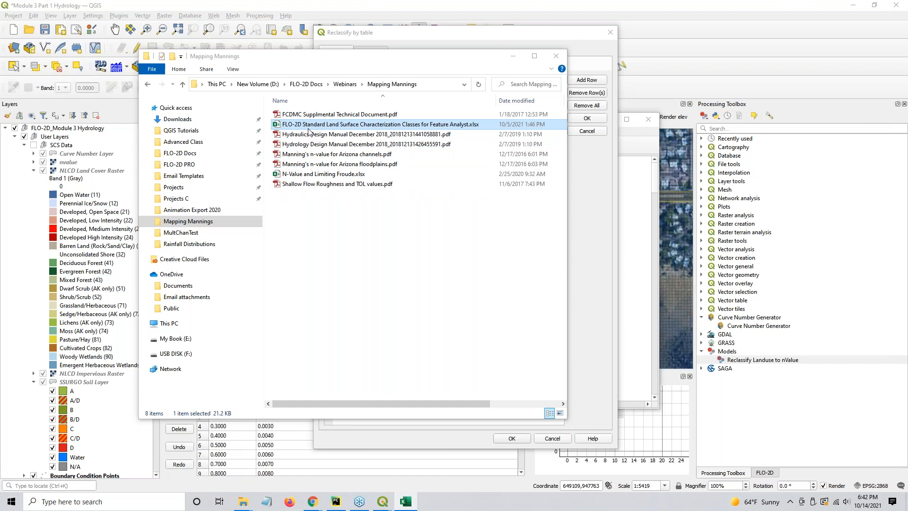
Point out the Manning's n-value PDFs, FCDMC supplement, shallow flow roughness and limiting Froude files in Mapping Mannings, and minimize the folder window.
click(347, 156)
shift+click(347, 164)
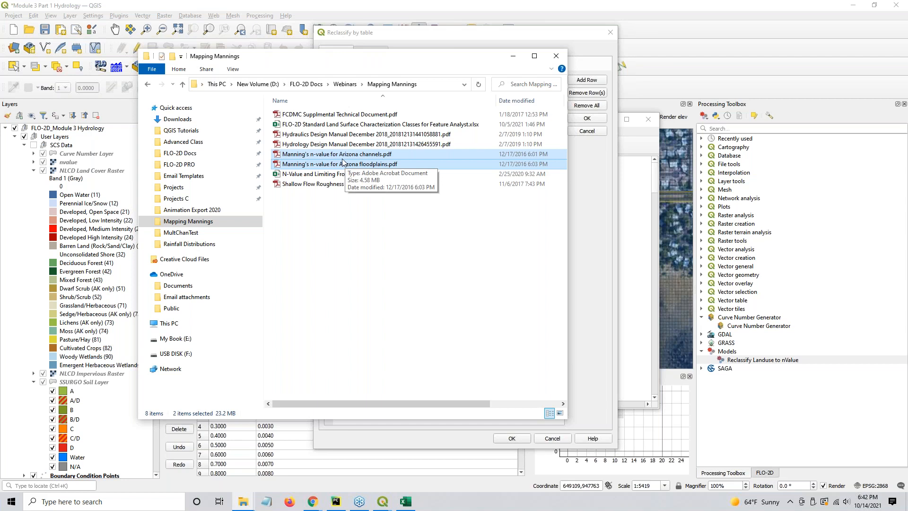
click(331, 116)
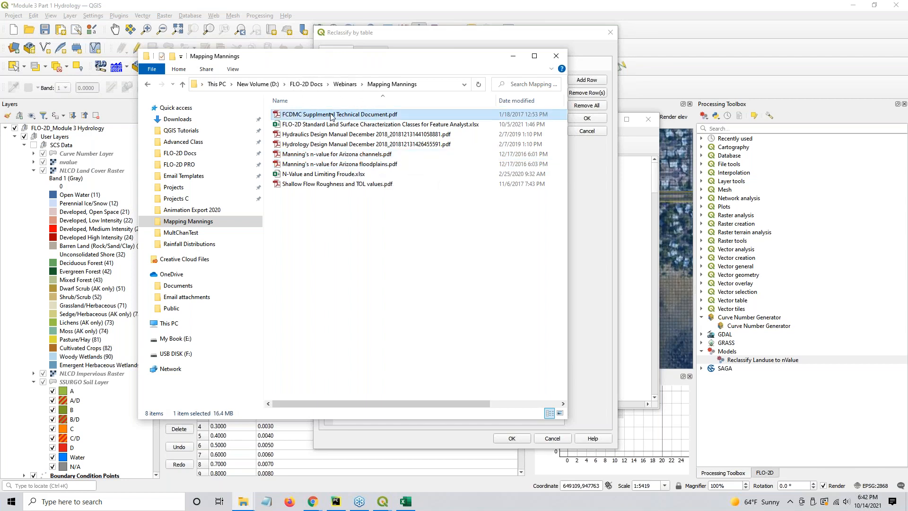
click(320, 186)
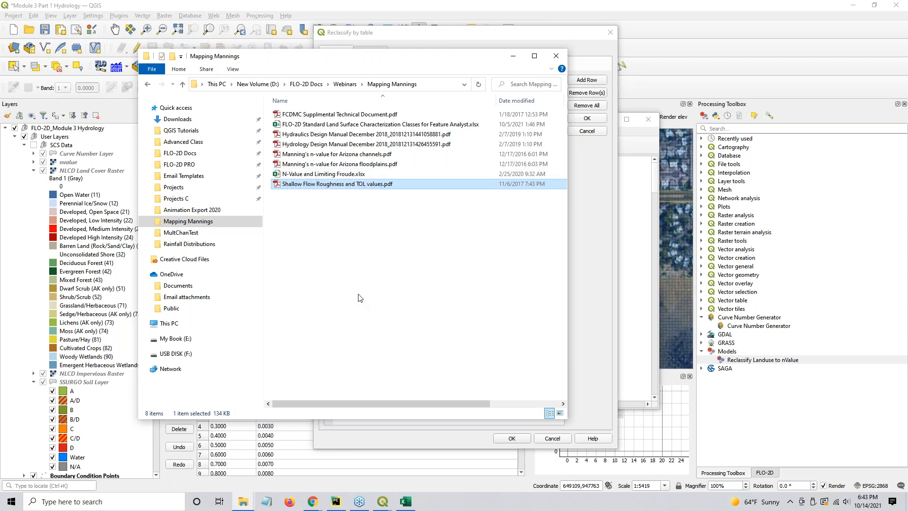
click(342, 175)
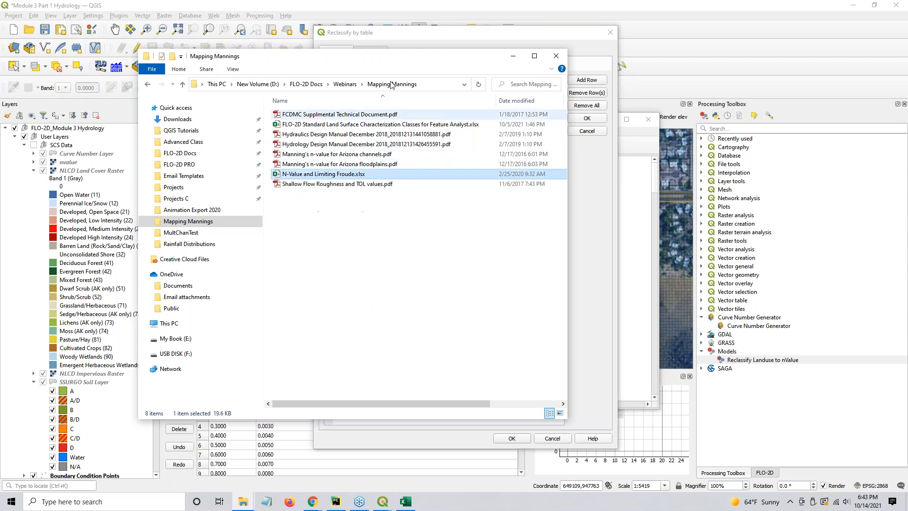
click(515, 60)
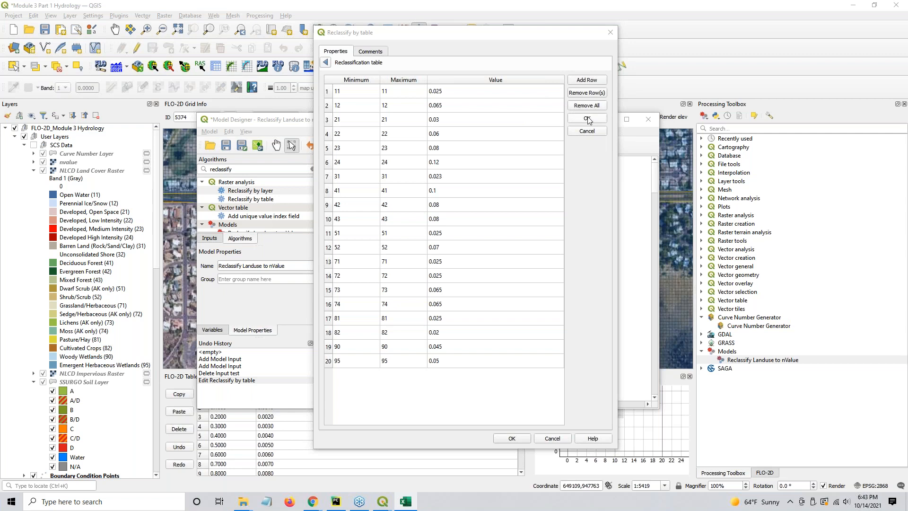
Accept the Reclassify by table dialog, then close the Model Designer and discard the model's unsaved changes.
click(512, 439)
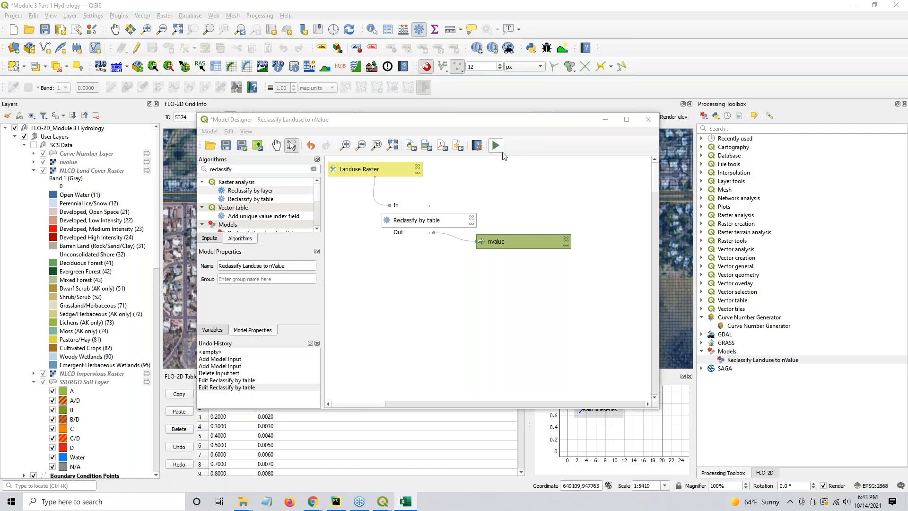
click(649, 120)
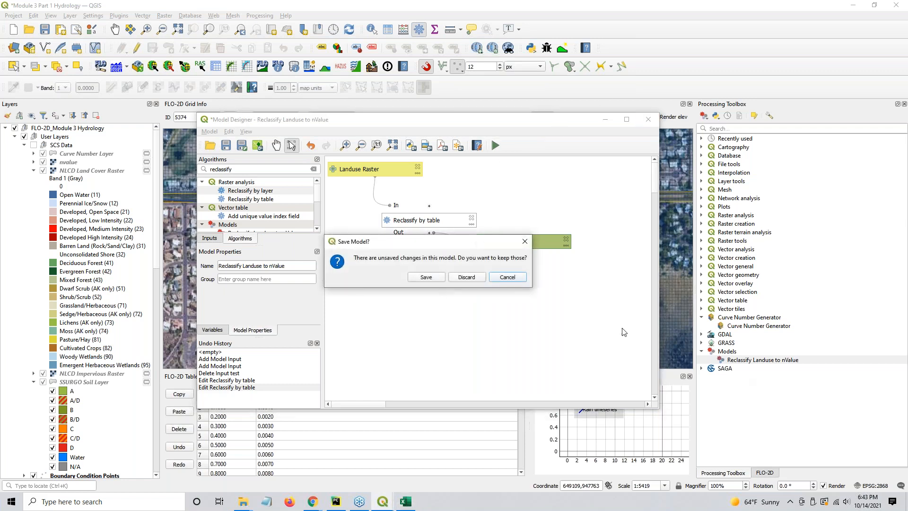
click(463, 278)
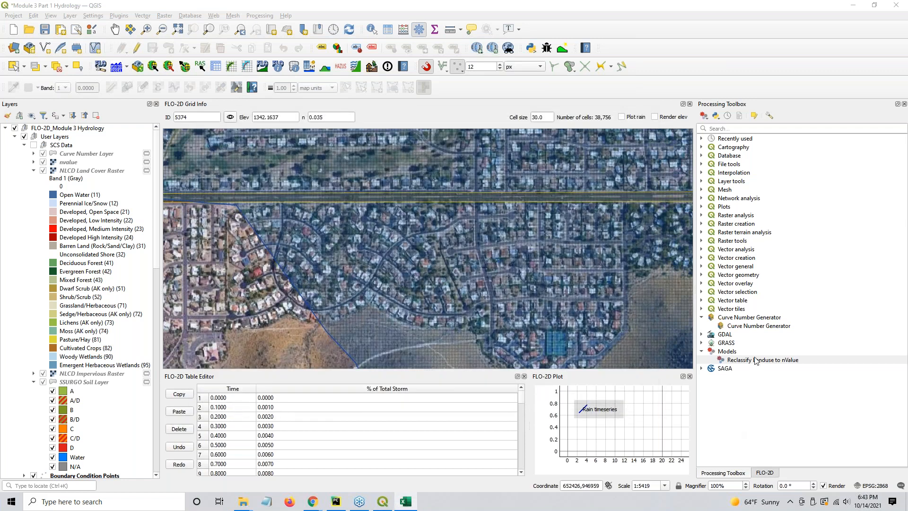
Run the Reclassify Landuse to nValue model on the NLCD Land Cover Raster with a temporary nvalue output, and close the dialog.
double_click(756, 361)
click(252, 173)
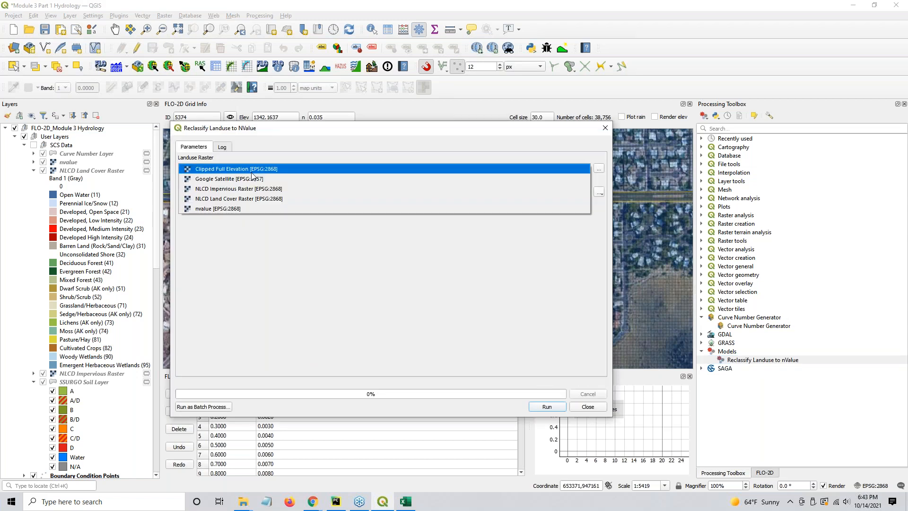
click(258, 199)
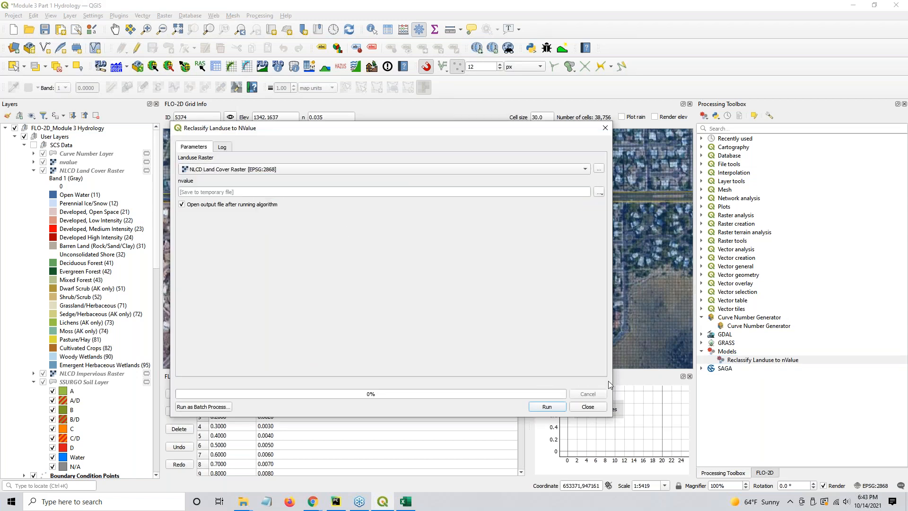
click(547, 407)
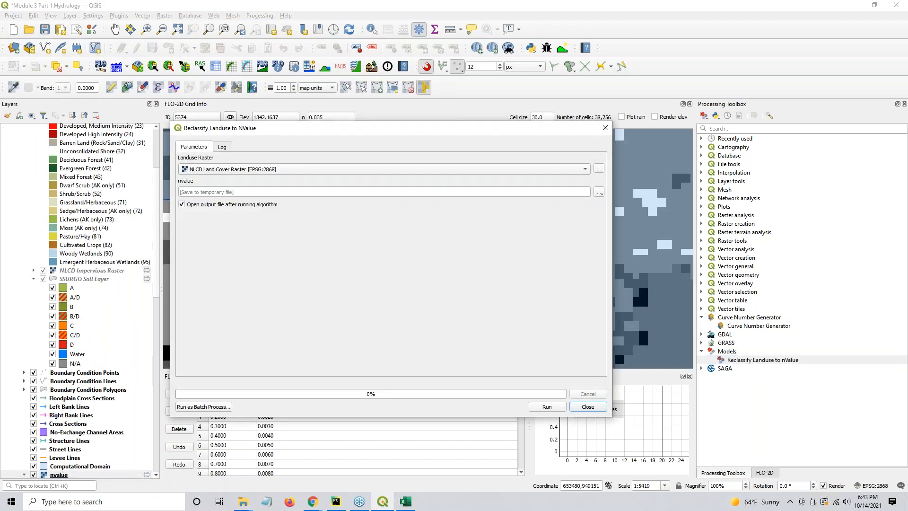
click(605, 128)
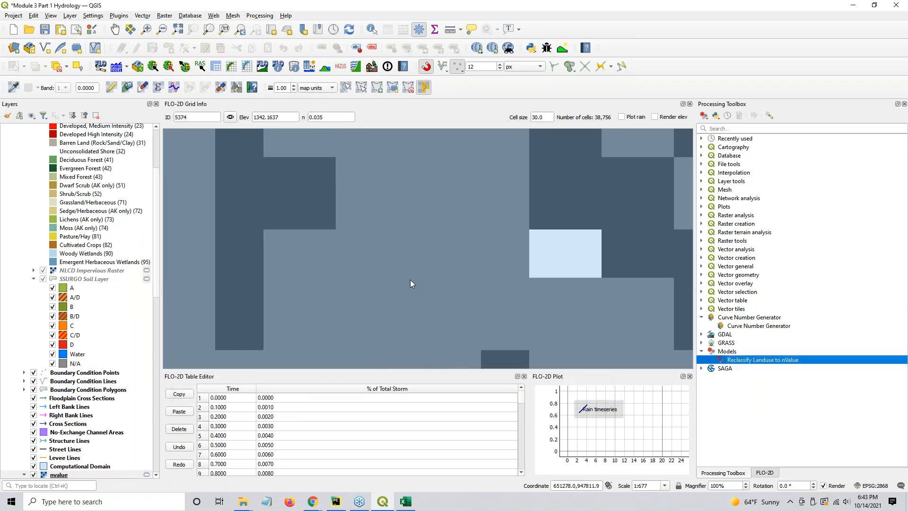
View the full extent of the new nvalue raster on the map and turn off the older nvalue layer under SCS Data.
scroll(410, 280, down, 1)
scroll(410, 280, down, 1)
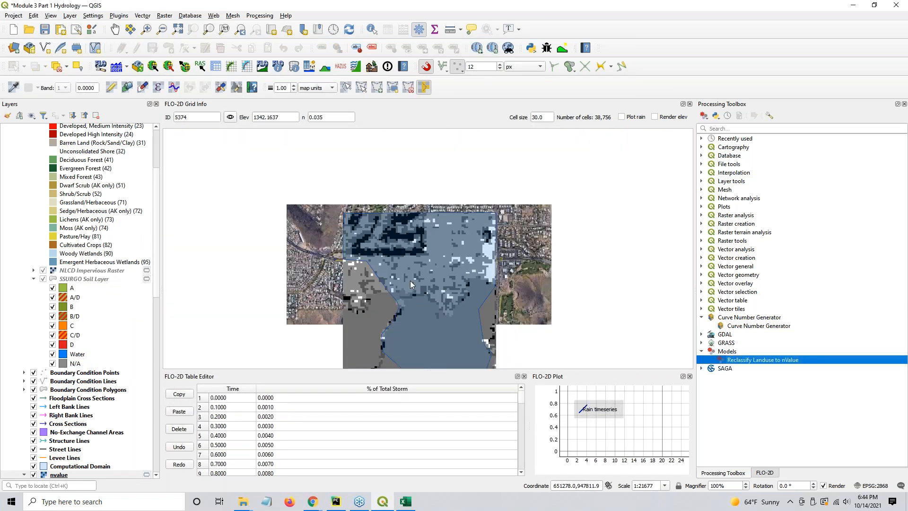
drag(411, 280, 406, 216)
scroll(18, 144, up, 4)
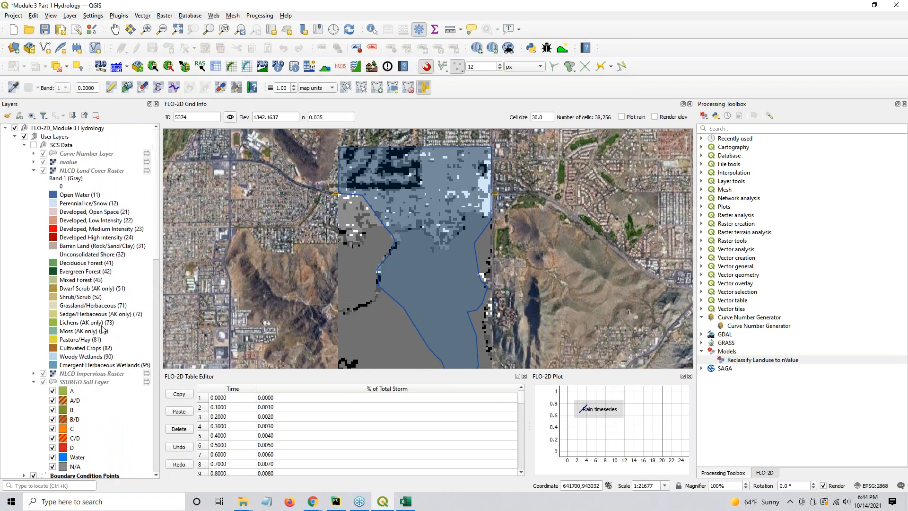
click(43, 162)
drag(393, 301, 403, 286)
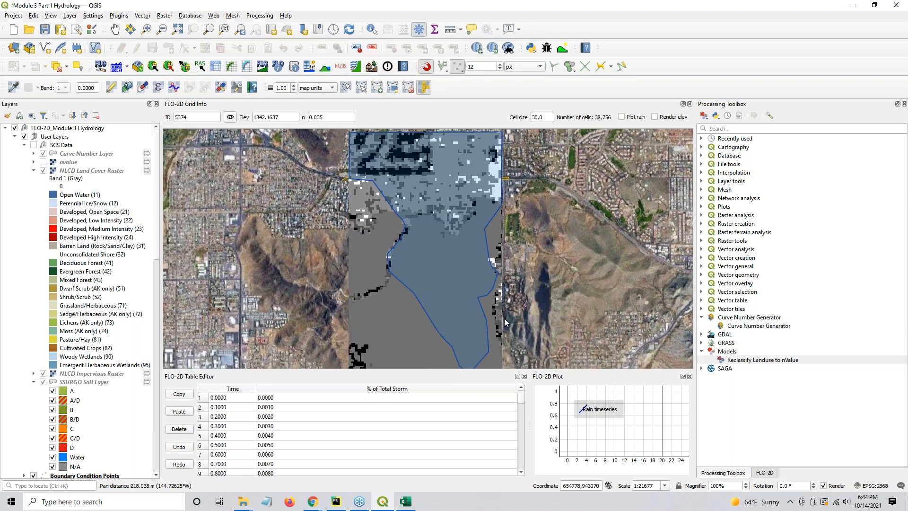